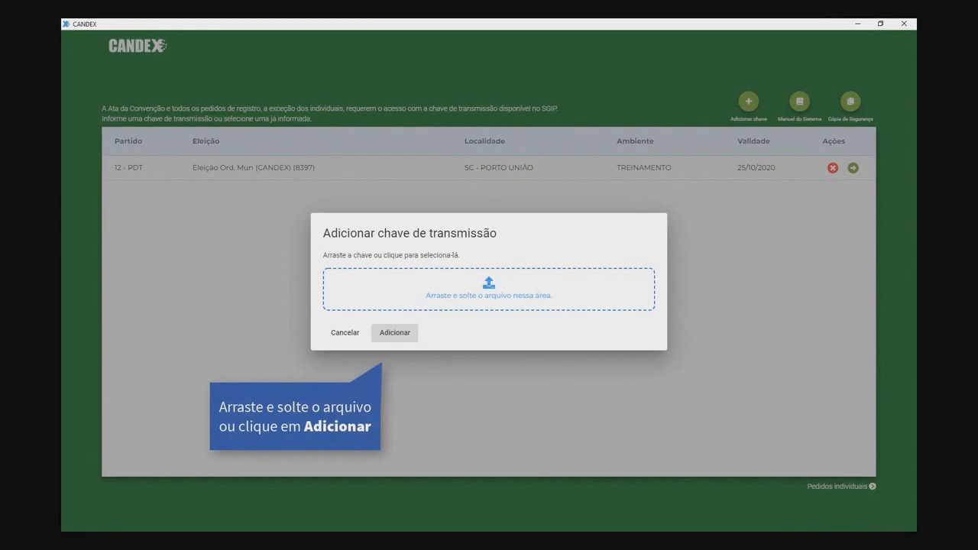
Step: Load the PSB 40 SC - Florianópolis transmission key file (election 8426) and add it
{"action": "left_click_drag", "start_coordinate": [156, 255], "coordinate": [497, 299]}
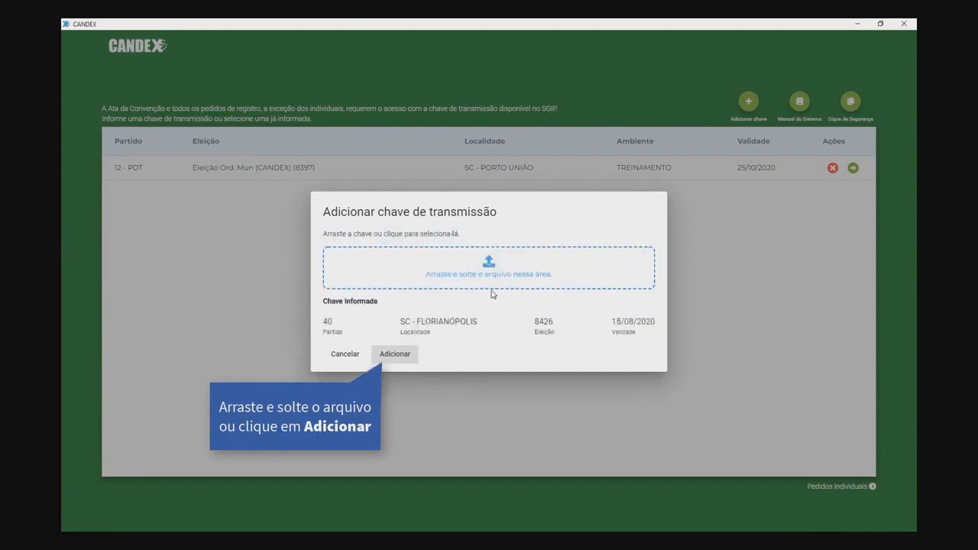
{"action": "left_click", "coordinate": [393, 355]}
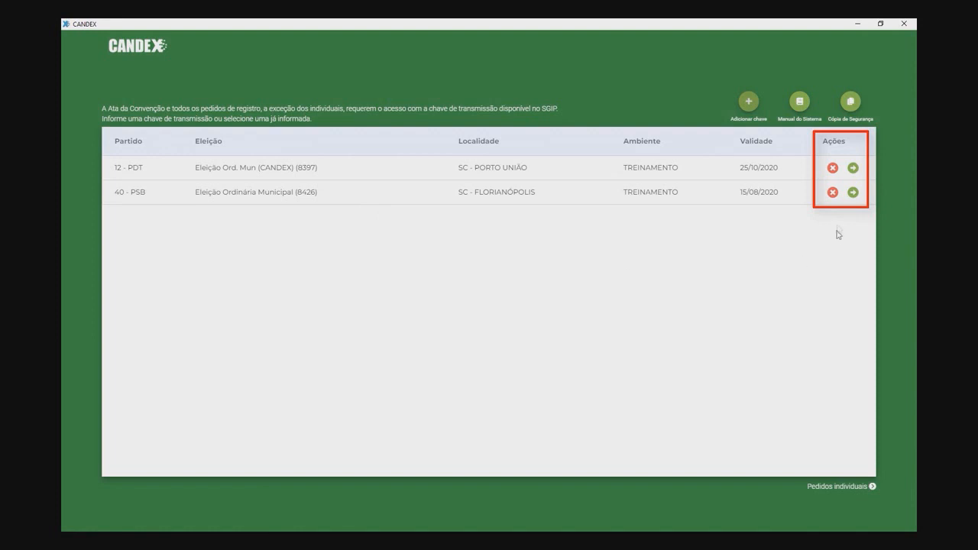
Step: Open the 40 - PSB Florianópolis election and create a new Ata de Convenção
{"action": "left_click", "coordinate": [853, 192]}
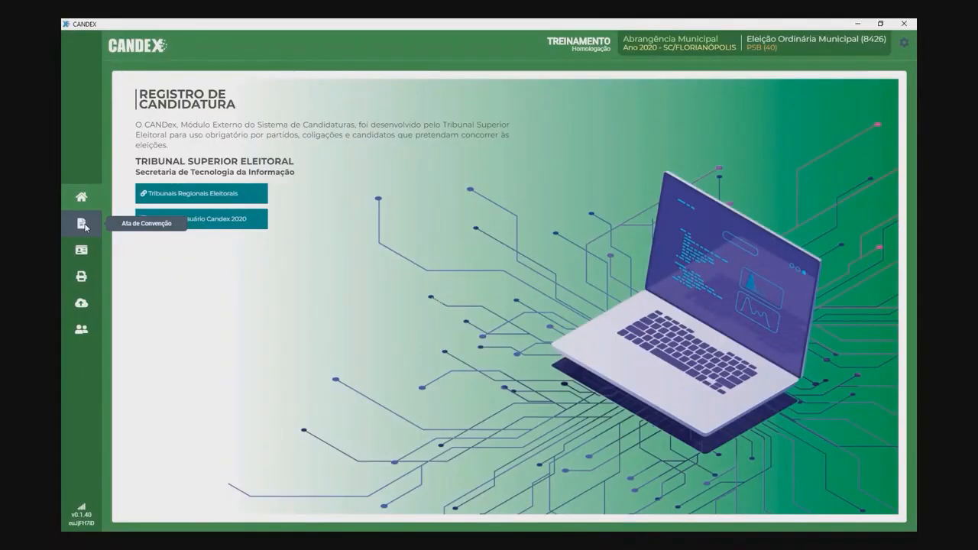
{"action": "left_click", "coordinate": [82, 224]}
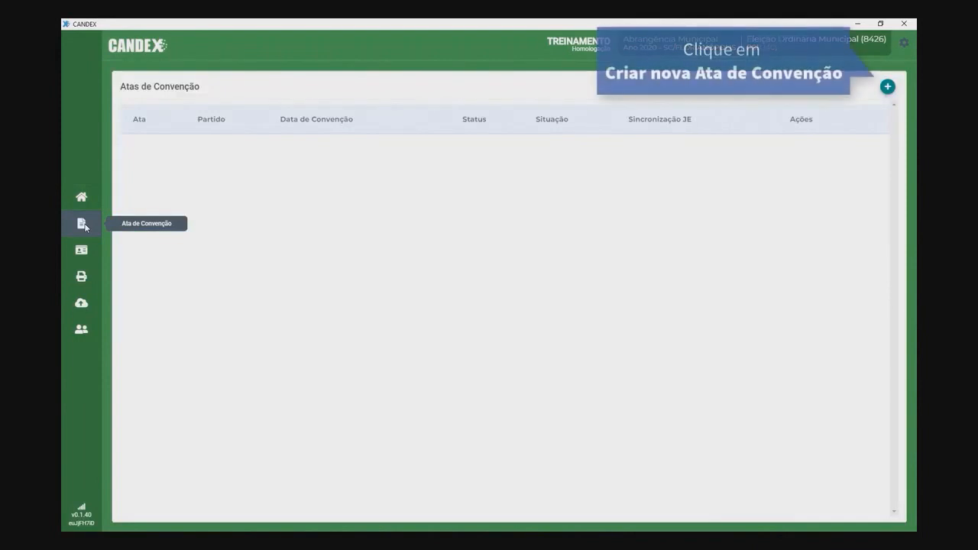
{"action": "left_click", "coordinate": [887, 87]}
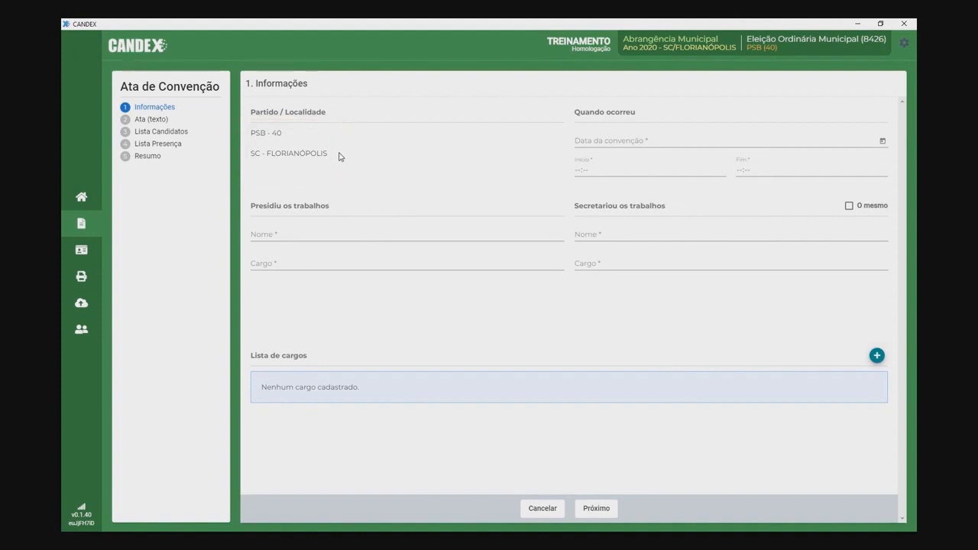
Step: Set the convention to 21/08/2020, 09:00–11:00, presided by the PRESIDENTE, who is also secretary
{"action": "left_click", "coordinate": [603, 140]}
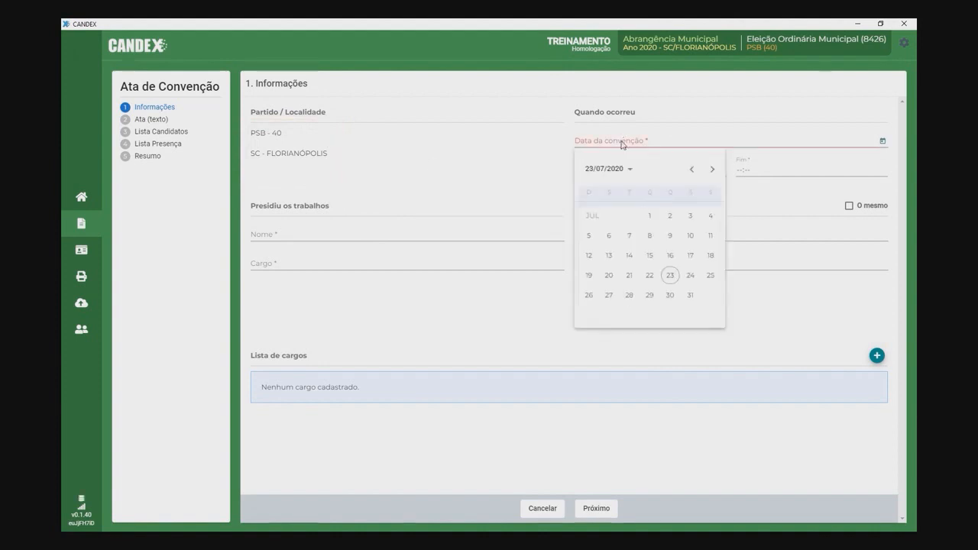
{"action": "left_click", "coordinate": [691, 277]}
{"action": "left_click", "coordinate": [581, 170]}
{"action": "type", "text": "9:00"}
{"action": "left_click", "coordinate": [734, 175]}
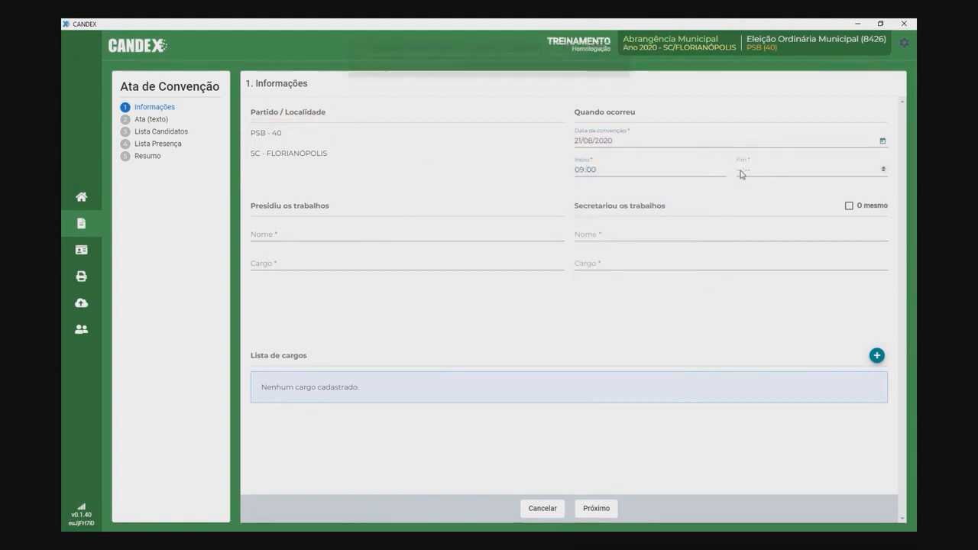
{"action": "left_click", "coordinate": [333, 234]}
{"action": "left_click", "coordinate": [343, 262]}
{"action": "type", "text": "PRESIDENTE"}
{"action": "left_click", "coordinate": [849, 207]}
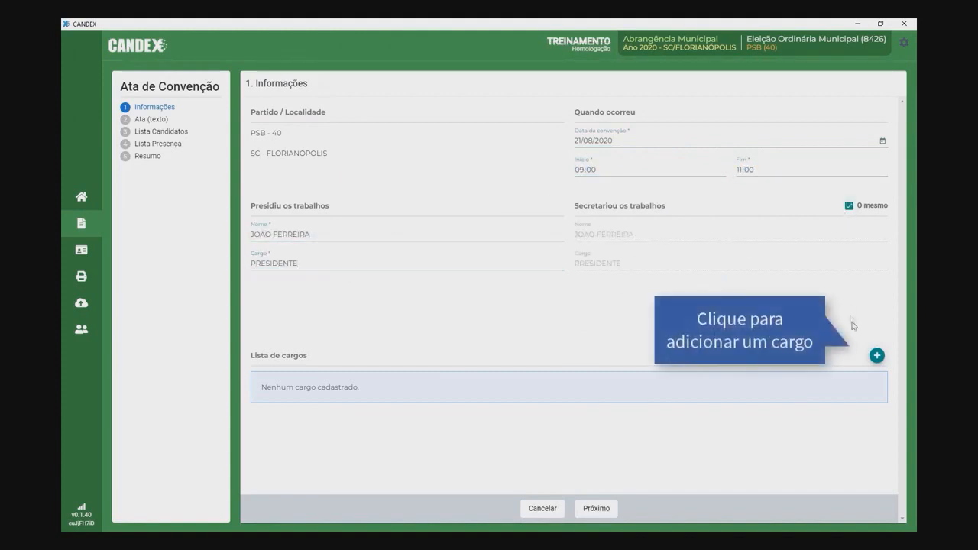
Step: Add Prefeito as an Isolado office to the convention's office list
{"action": "left_click", "coordinate": [876, 356]}
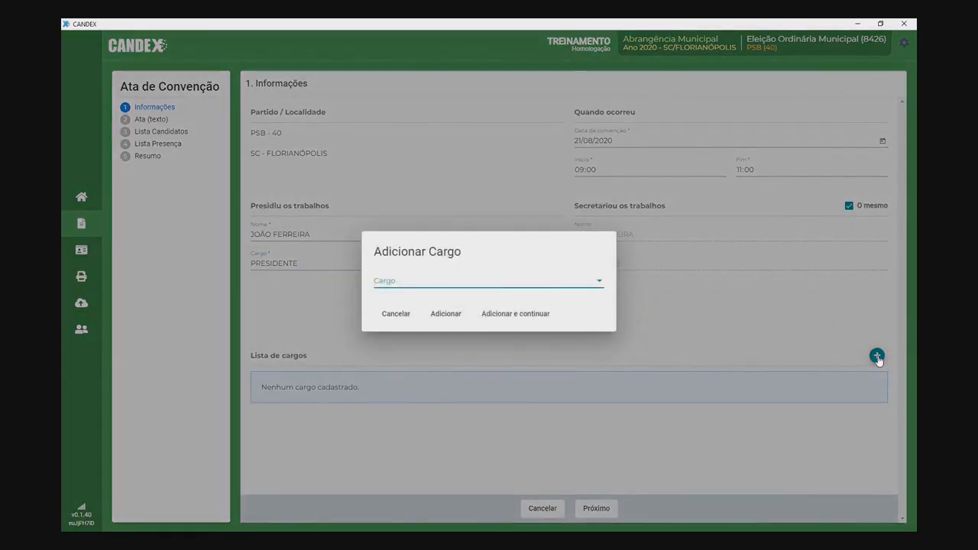
{"action": "left_click", "coordinate": [599, 283]}
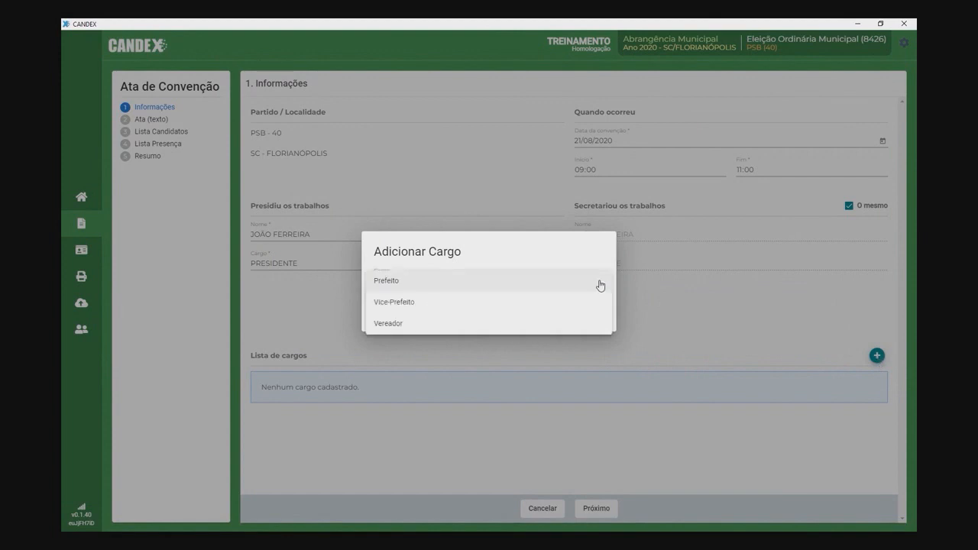
{"action": "left_click", "coordinate": [439, 282]}
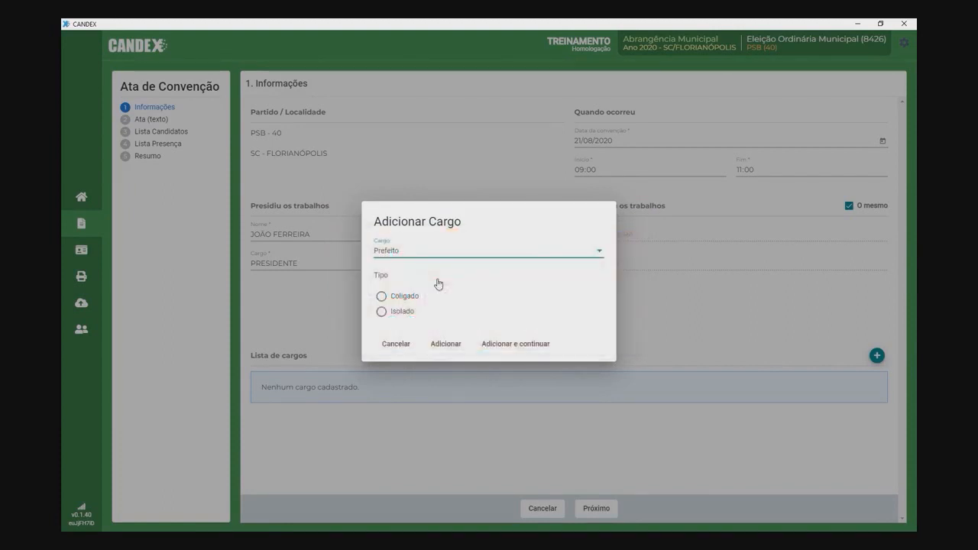
{"action": "left_click", "coordinate": [382, 314]}
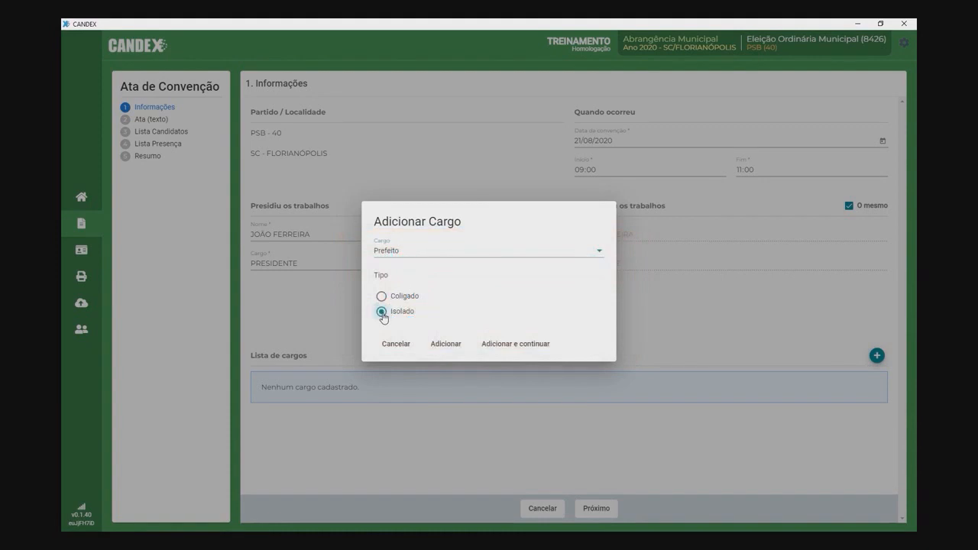
{"action": "left_click", "coordinate": [445, 344]}
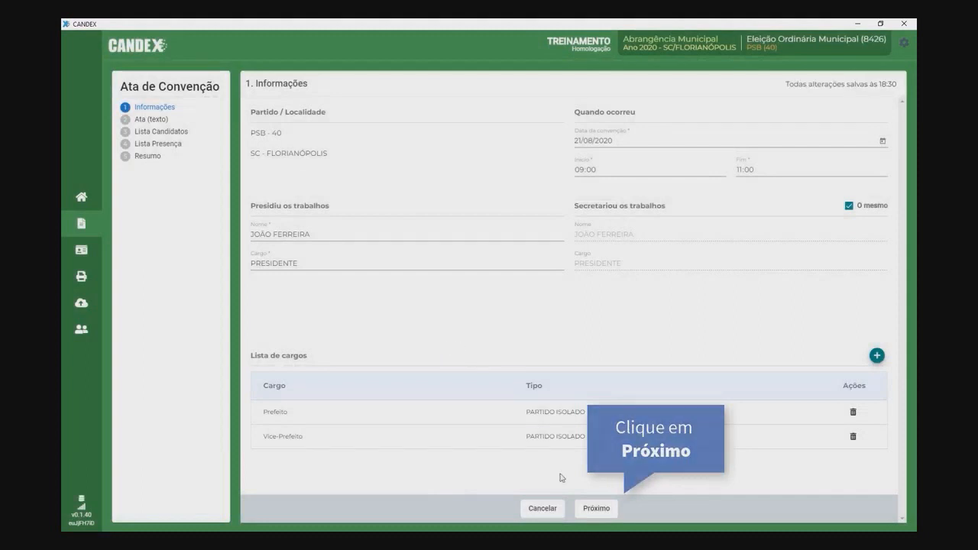
Step: Paste the two-paragraph ata text into the minutes editor and advance to Lista Candidatos
{"action": "left_click", "coordinate": [597, 510]}
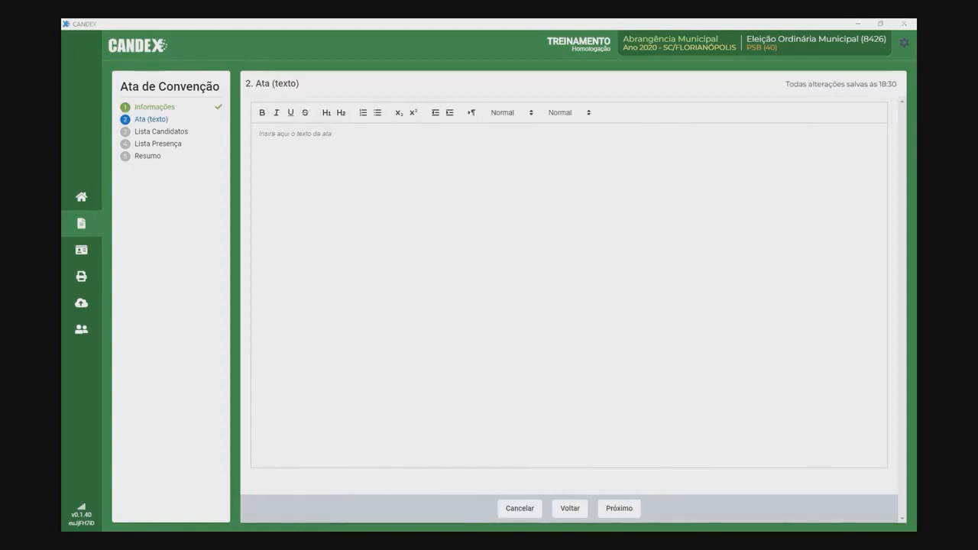
{"action": "left_click", "coordinate": [340, 155]}
{"action": "type", "text": "Tortor praesent integer vivamus ut cras taciti suspendisse nisl, sagittis lectus primis suspendisse sem lectus amet, eu tempus nam sed lorem commodo diam. blandit rutrum nulla donec auctor platea dolor lorem erat nam eget aliquam nullam, blandit fringilla nulla massa quisque etiam sodales at praesent inceptos. fusce augue interdum lorem justo integer erat ullamcorper magna maecenas, conubia ullamcorper ornare pulvinar dui viverra nisi pulvinar, in convallis nostra ullamcorper tempor hac curabitur sem. mauris facilisis platea ipsum elit eu blandit, est morbi class auctor laoreet accumsan velit, adipiscing cursus turpis taciti mattis.  Curae senectus habitasse per tempor ut vivamus accumsan pharetra eu class, ut senectus taciti fringilla laoreet porttitor lectus feugiat."}
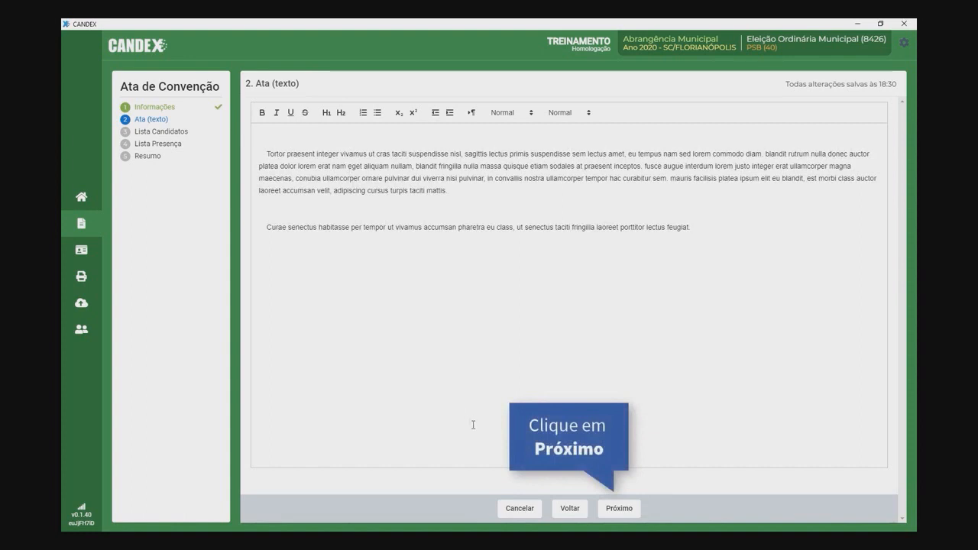
{"action": "left_click", "coordinate": [619, 508]}
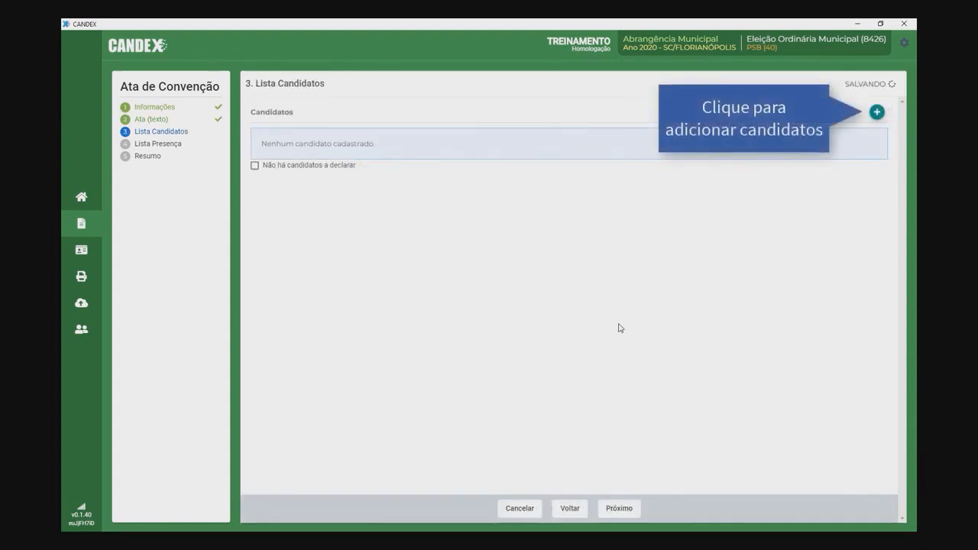
Step: Start a Prefeito candidate entry with the candidate's name, voter title, ballot name, RG and issuer SSP
{"action": "left_click", "coordinate": [877, 111]}
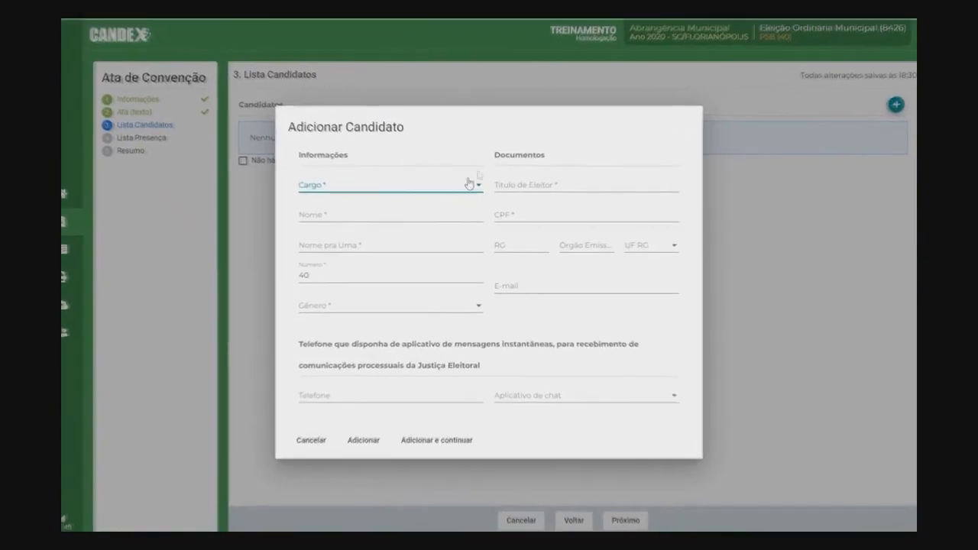
{"action": "left_click", "coordinate": [468, 183]}
{"action": "left_click", "coordinate": [404, 189]}
{"action": "left_click", "coordinate": [466, 217]}
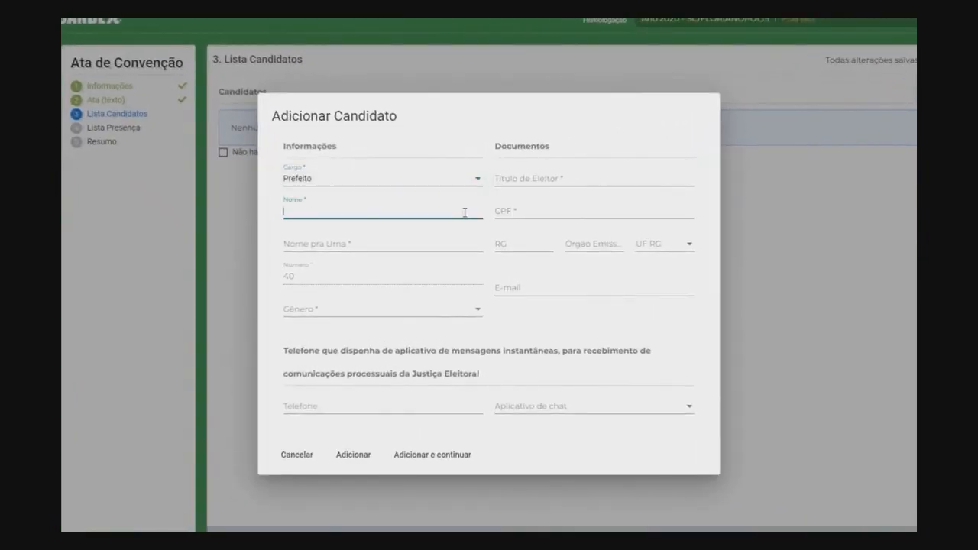
{"action": "left_click", "coordinate": [518, 176]}
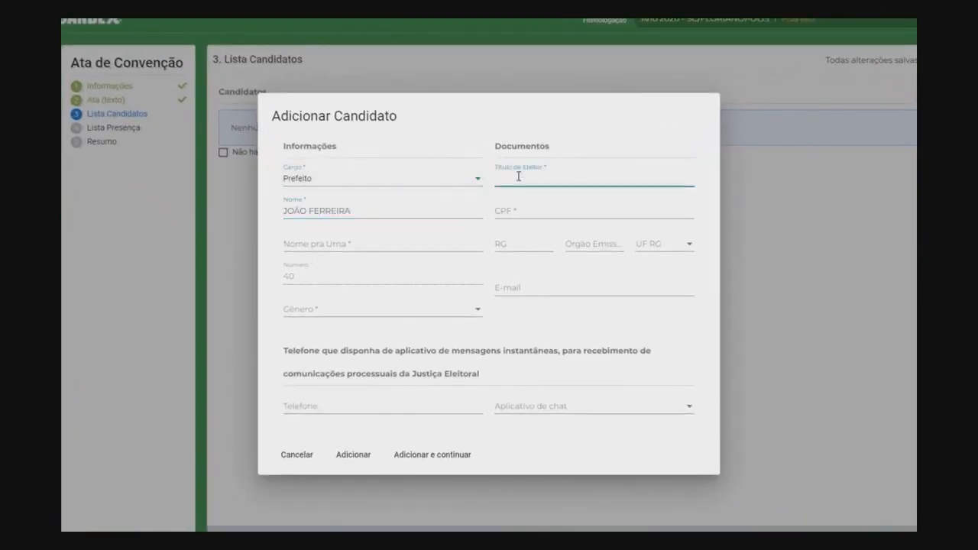
{"action": "left_click", "coordinate": [506, 210]}
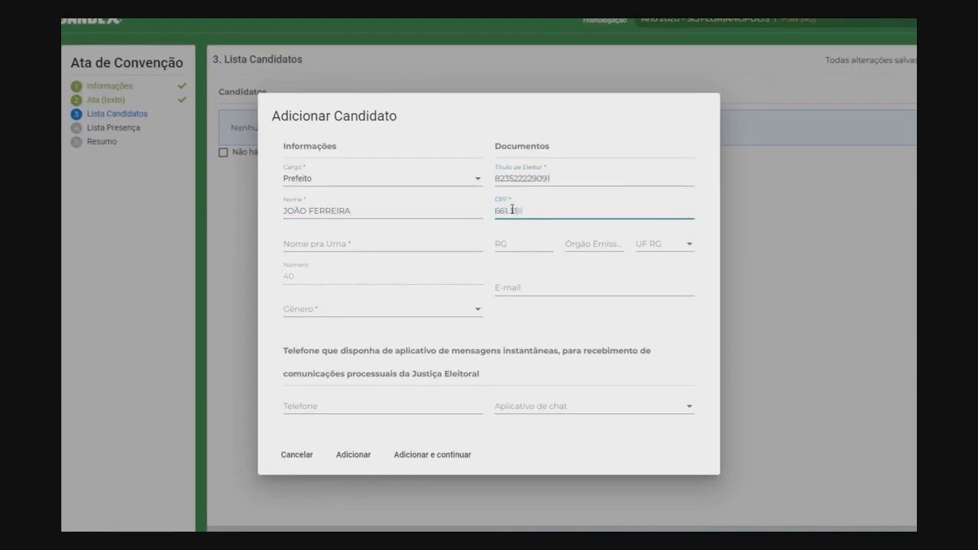
{"action": "left_click", "coordinate": [382, 243]}
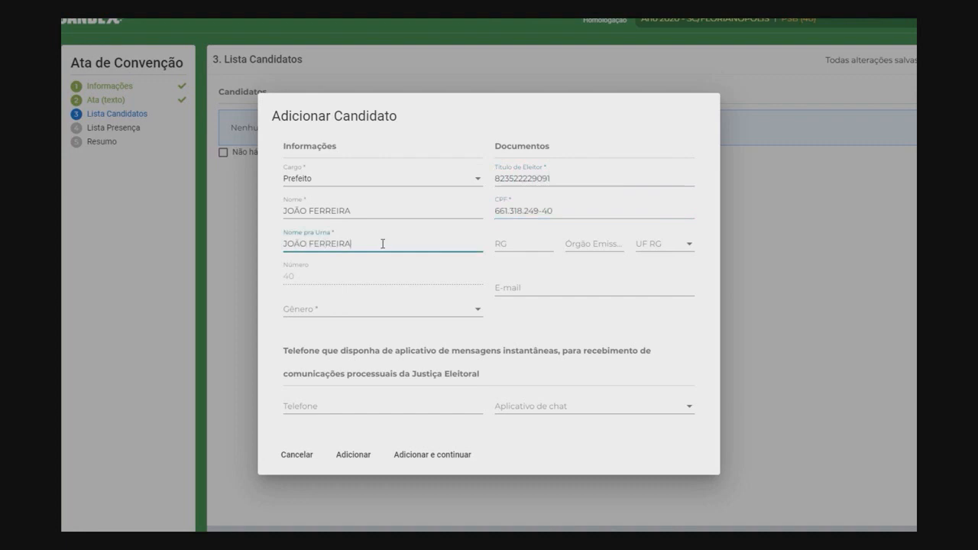
{"action": "left_click", "coordinate": [533, 245]}
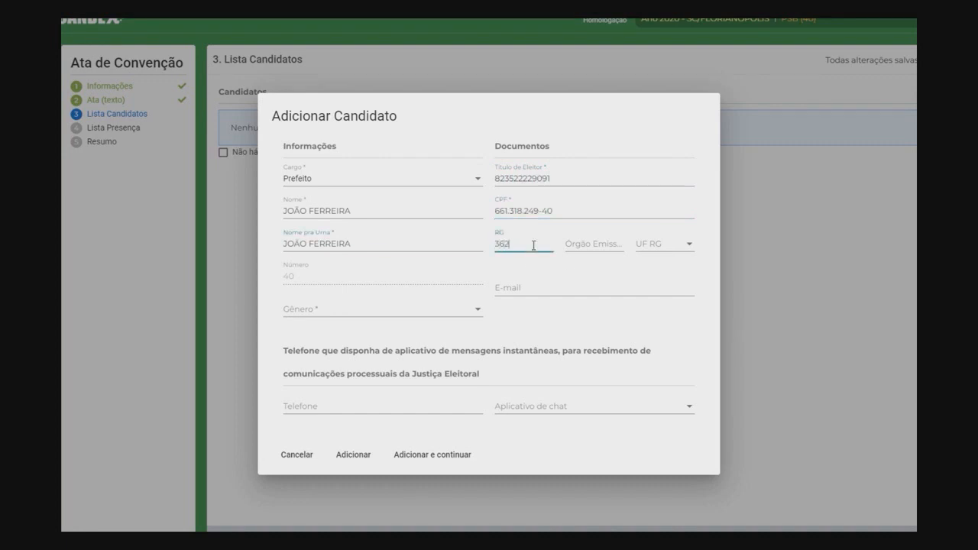
{"action": "left_click", "coordinate": [581, 244]}
{"action": "type", "text": "SSP"}
Step: Finish the Prefeito candidate with RG state MG, e-mail, Masculino, phone and Whatsapp, then save
{"action": "left_click", "coordinate": [656, 245]}
{"action": "scroll", "coordinate": [673, 306], "scroll_direction": "down", "scroll_amount": 5}
{"action": "left_click", "coordinate": [684, 290]}
{"action": "left_click", "coordinate": [514, 288]}
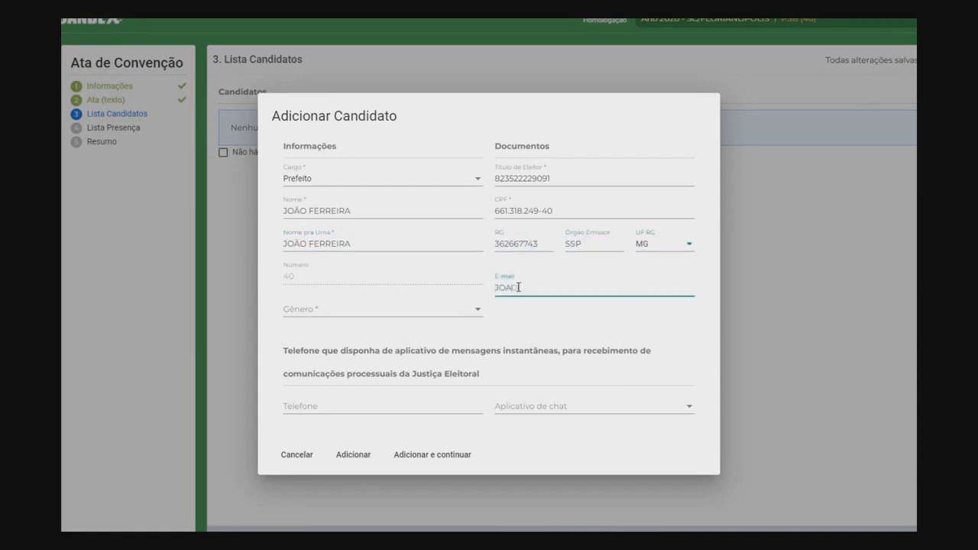
{"action": "left_click", "coordinate": [467, 309]}
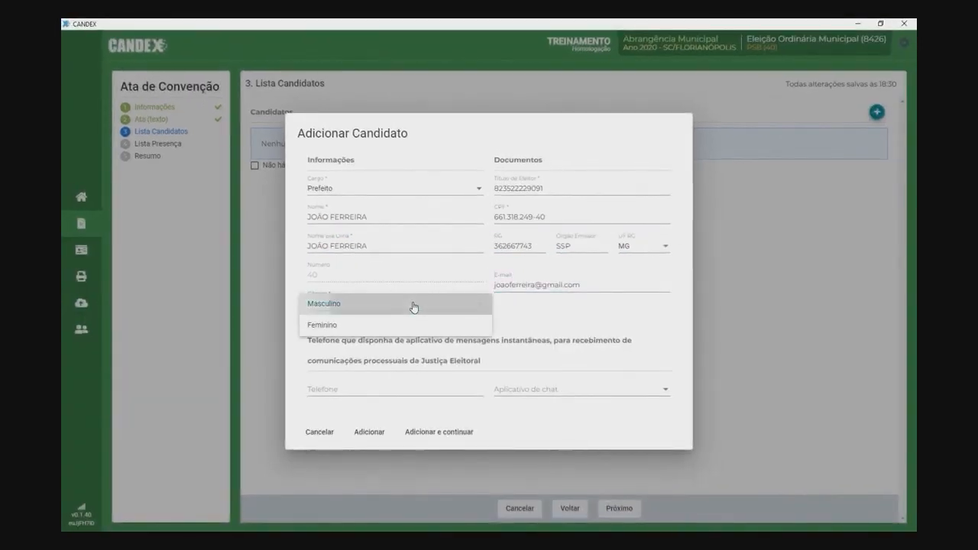
{"action": "left_click", "coordinate": [413, 304]}
{"action": "left_click", "coordinate": [317, 389]}
{"action": "left_click", "coordinate": [523, 394]}
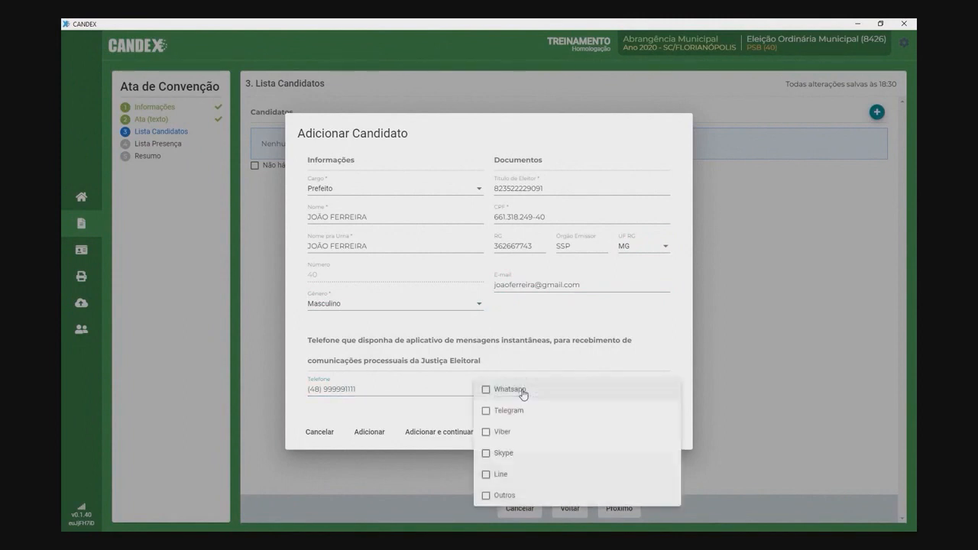
{"action": "left_click", "coordinate": [523, 392]}
{"action": "key", "text": "Escape"}
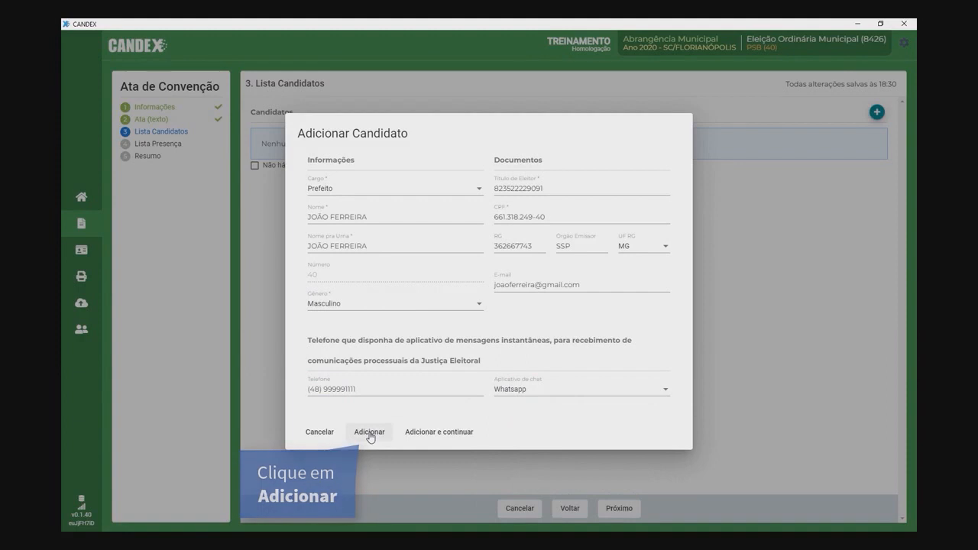
{"action": "left_click", "coordinate": [369, 433]}
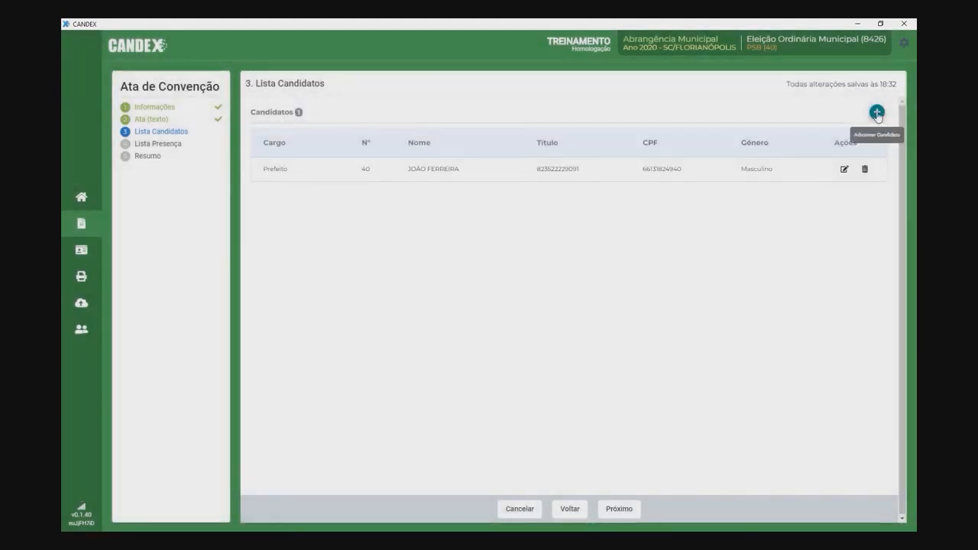
Step: Start a Vice-Prefeito candidate entry with the candidate's name, voter title, CPF, RG and issuer ssp
{"action": "left_click", "coordinate": [877, 112]}
{"action": "left_click", "coordinate": [410, 188]}
{"action": "left_click", "coordinate": [401, 209]}
{"action": "left_click", "coordinate": [388, 218]}
{"action": "left_click", "coordinate": [504, 189]}
{"action": "left_click", "coordinate": [517, 216]}
{"action": "left_click", "coordinate": [427, 246]}
{"action": "left_click", "coordinate": [504, 245]}
{"action": "left_click", "coordinate": [580, 248]}
{"action": "type", "text": "ssp"}
Step: Finish the Vice-Prefeito candidate with RG state MG, e-mail, Feminino, phone and Whatsapp, then save
{"action": "left_click", "coordinate": [643, 246]}
{"action": "left_click", "coordinate": [631, 314]}
{"action": "left_click", "coordinate": [520, 284]}
{"action": "left_click", "coordinate": [393, 304]}
{"action": "left_click", "coordinate": [336, 328]}
{"action": "left_click", "coordinate": [352, 387]}
{"action": "type", "text": "48) 99999111"}
{"action": "left_click", "coordinate": [515, 388]}
{"action": "left_click", "coordinate": [515, 391]}
{"action": "left_click", "coordinate": [370, 432]}
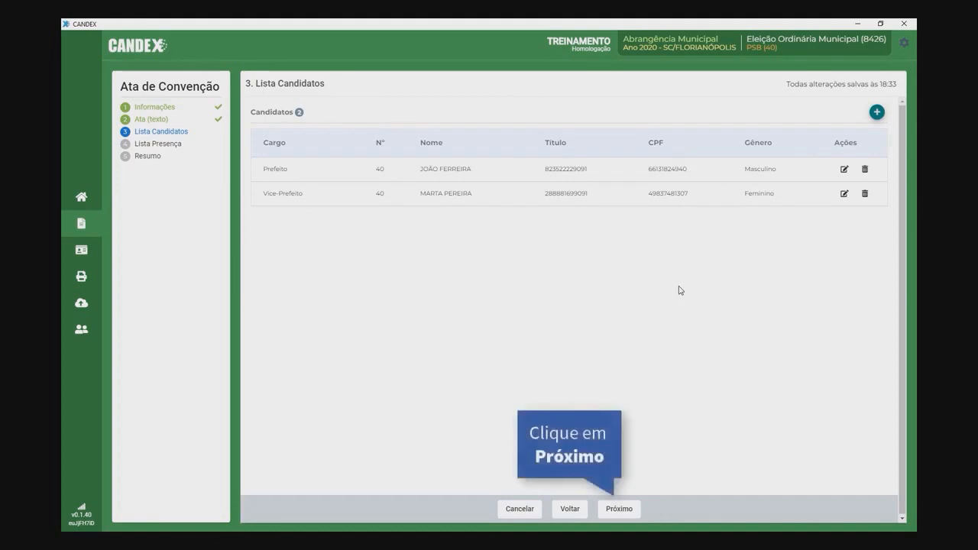
{"action": "left_click", "coordinate": [619, 510]}
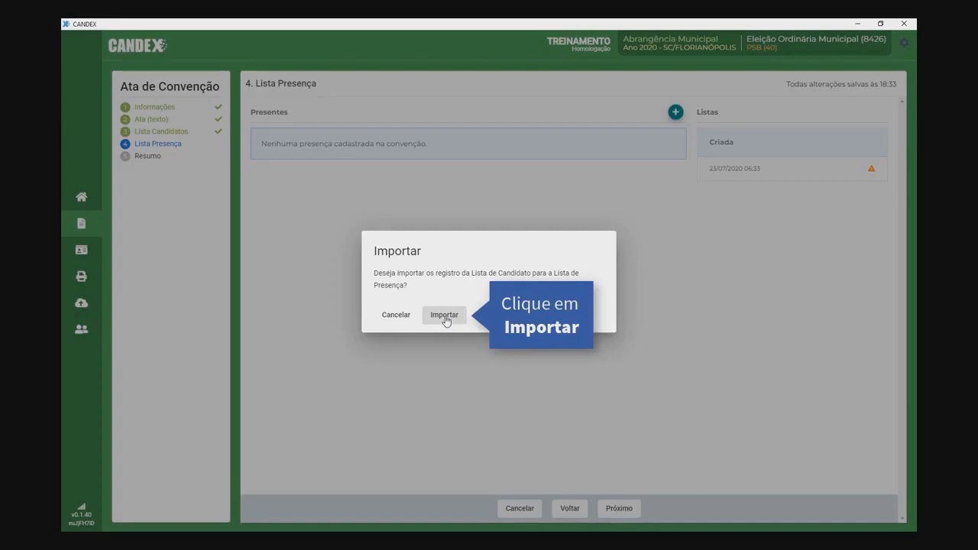
Step: Import both candidates into the Lista Presença as present attendees
{"action": "left_click", "coordinate": [445, 316]}
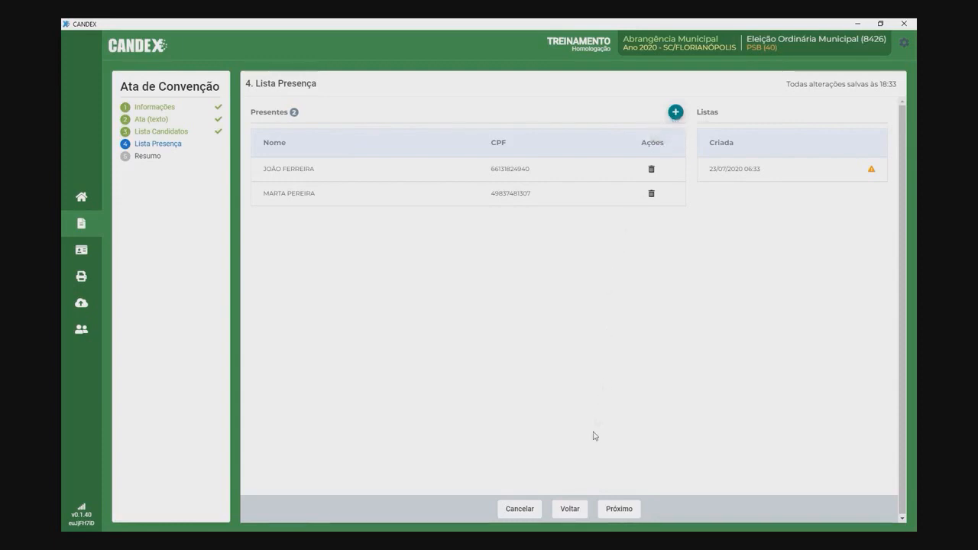
{"action": "left_click", "coordinate": [617, 509]}
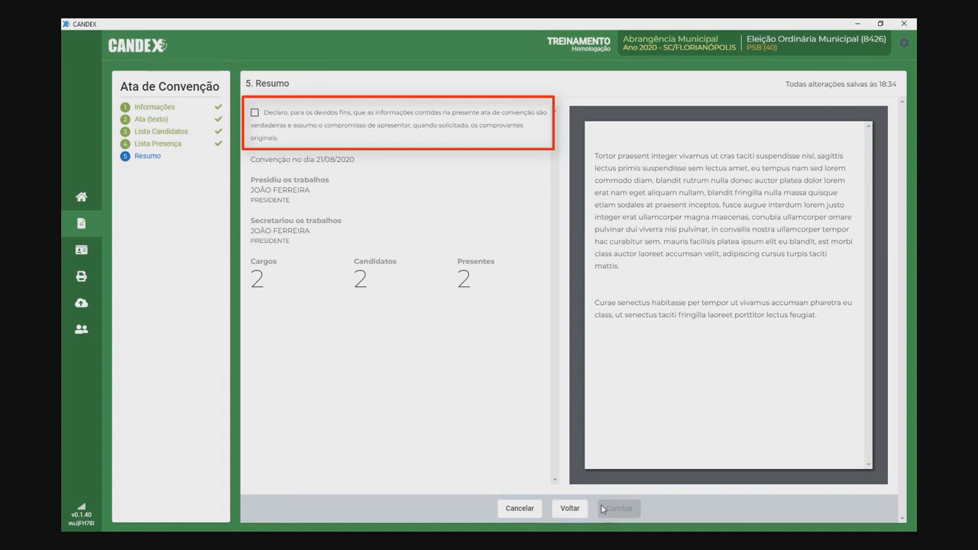
Step: Accept the truthfulness declaration, conclude the PSB ata, send it and print the receipt
{"action": "left_click", "coordinate": [255, 112]}
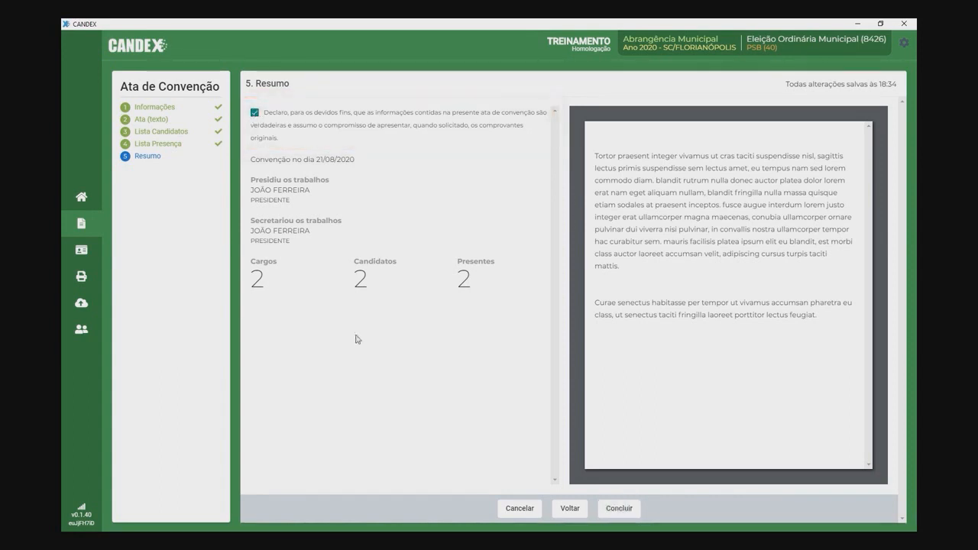
{"action": "left_click", "coordinate": [617, 508]}
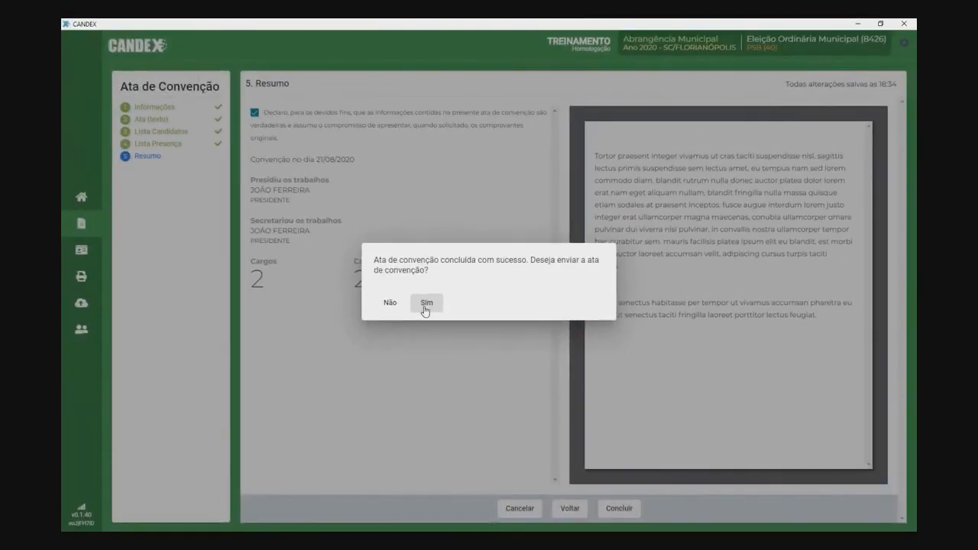
{"action": "left_click", "coordinate": [425, 305]}
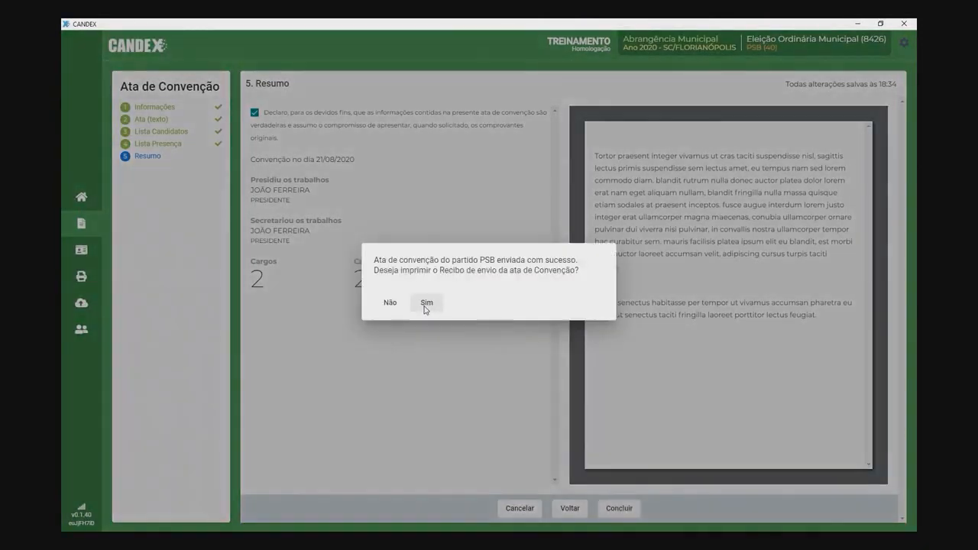
{"action": "left_click", "coordinate": [424, 306]}
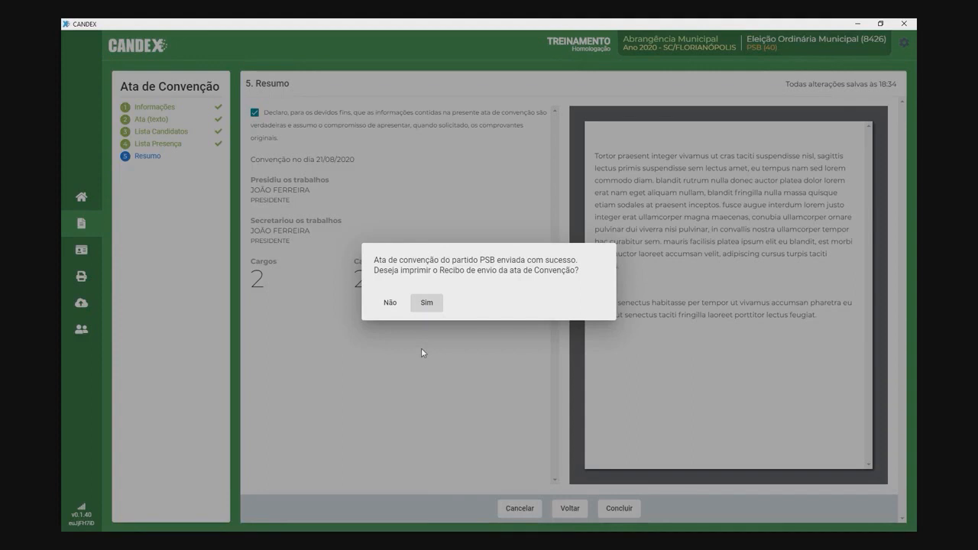
{"action": "left_click", "coordinate": [427, 303]}
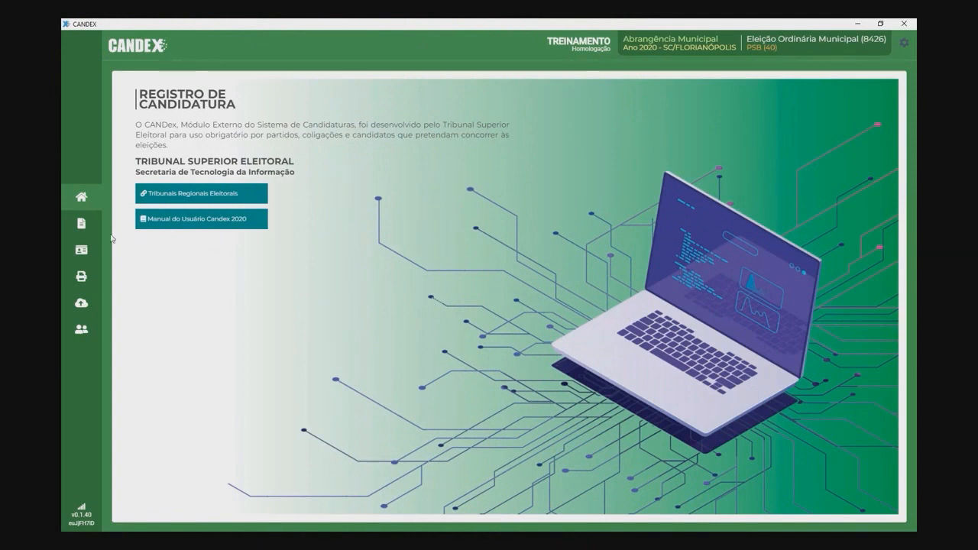
Step: Send the untransmitted 12/08/2020 convention minutes and print the submission receipt
{"action": "left_click", "coordinate": [83, 224]}
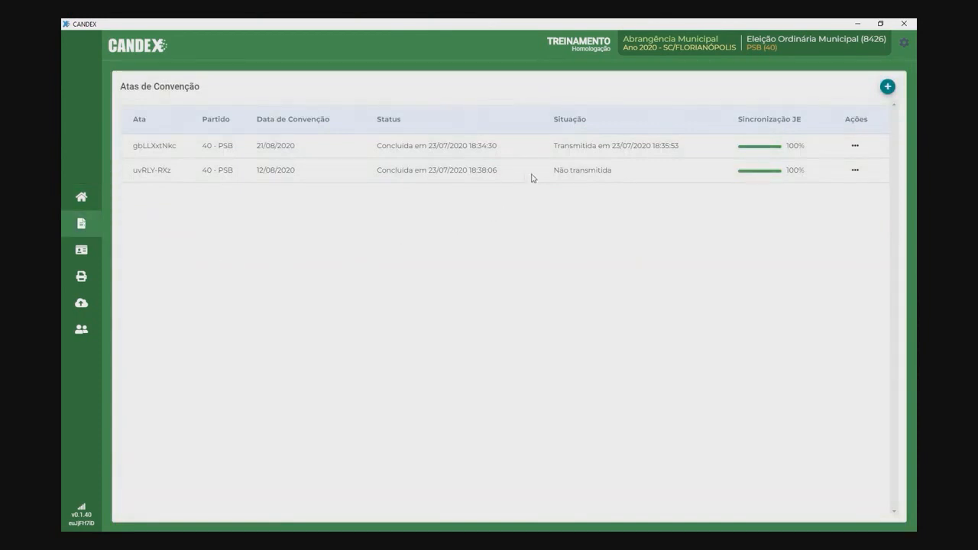
{"action": "left_click", "coordinate": [855, 171]}
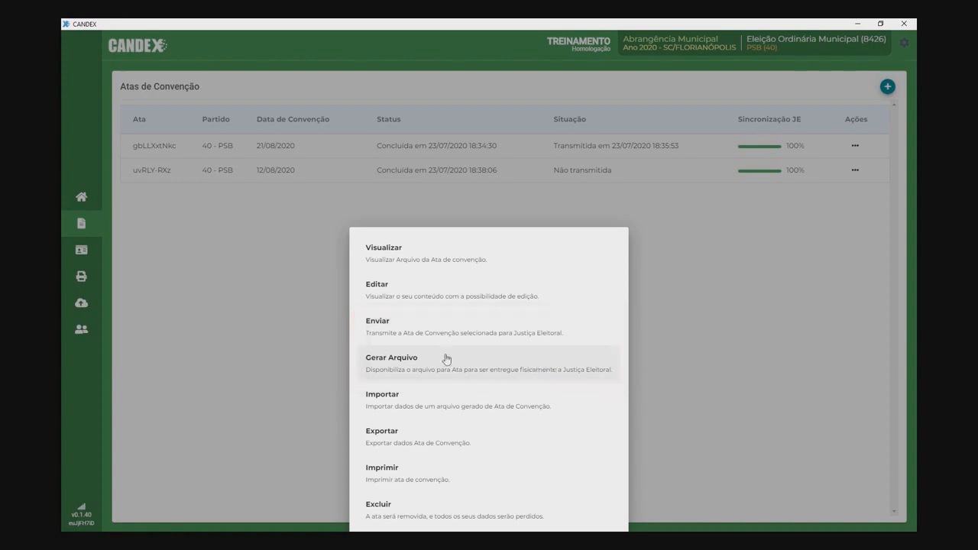
{"action": "left_click", "coordinate": [449, 332]}
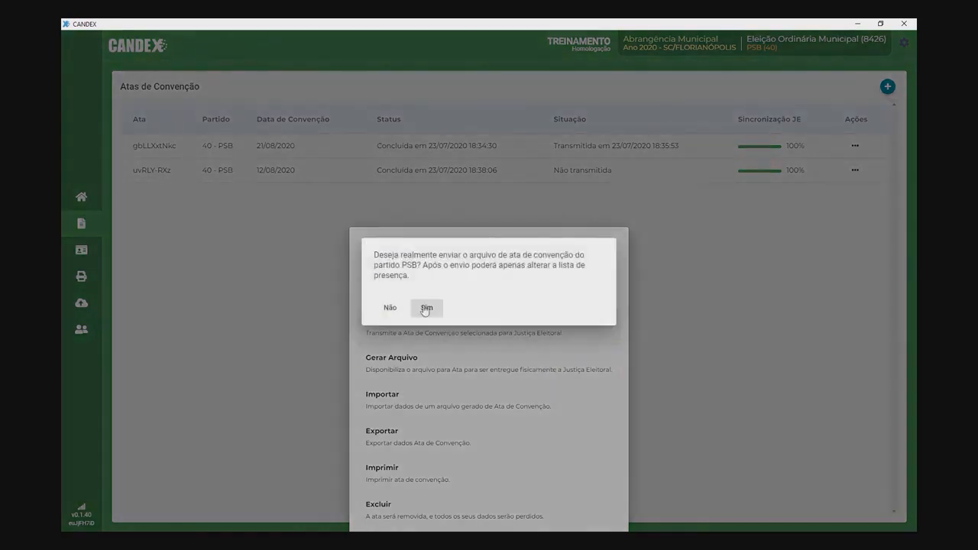
{"action": "left_click", "coordinate": [425, 310]}
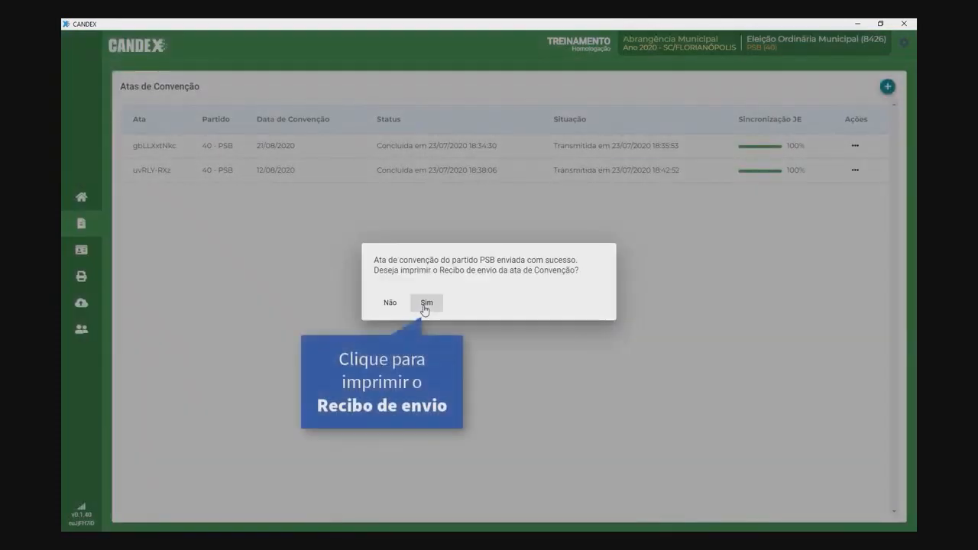
{"action": "left_click", "coordinate": [425, 306]}
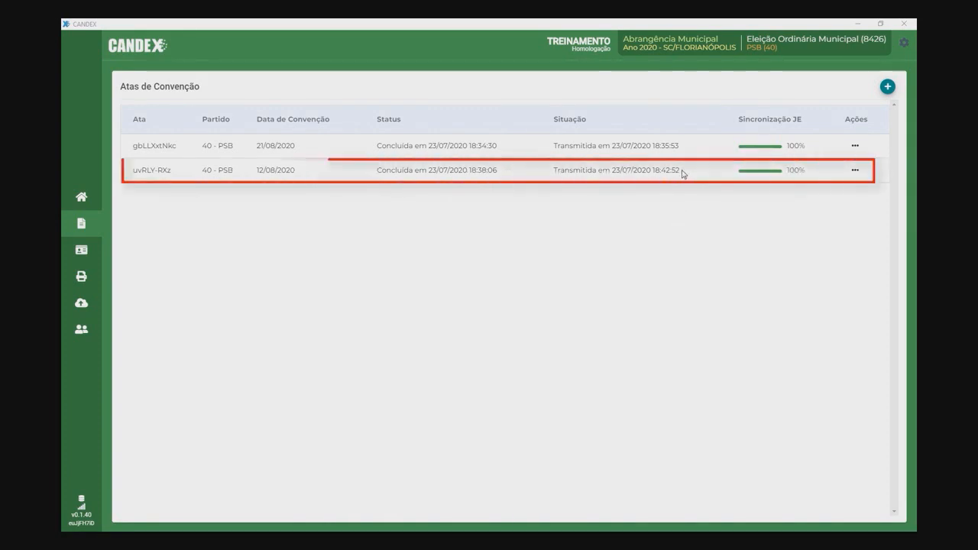
Step: Create a new complementary attendance list for the 12/08/2020 minutes
{"action": "left_click", "coordinate": [855, 170]}
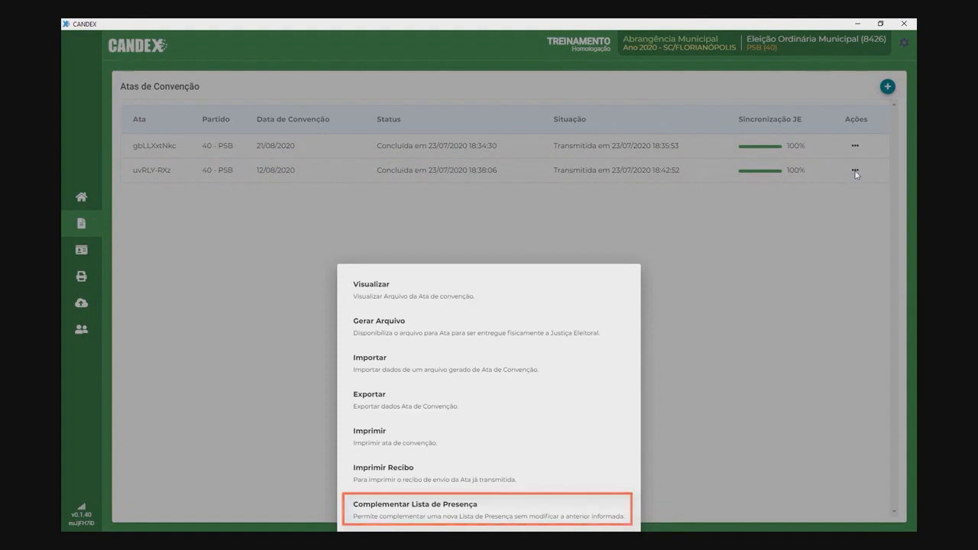
{"action": "left_click", "coordinate": [480, 516]}
{"action": "left_click", "coordinate": [478, 168]}
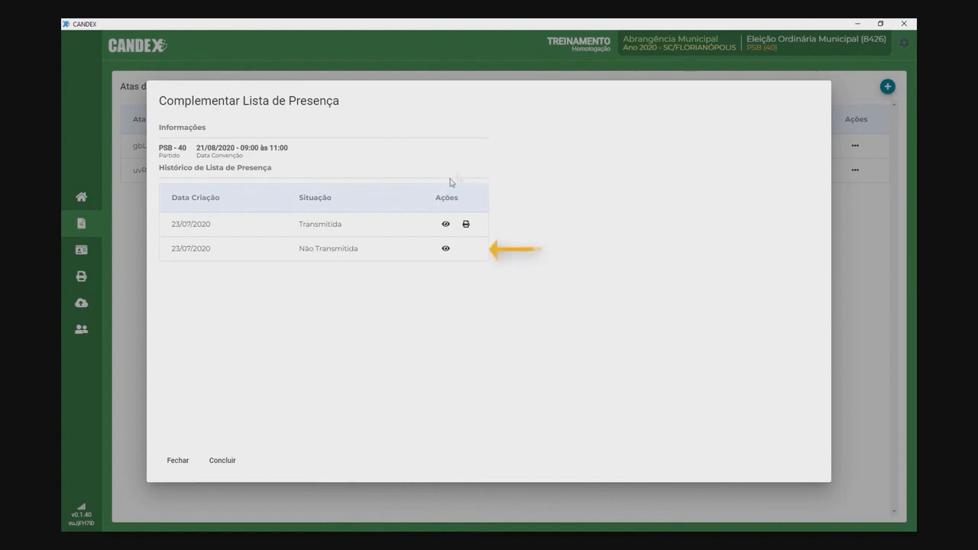
{"action": "left_click", "coordinate": [446, 248]}
Step: Add one attendee with their name and CPF, correcting the duplicated CPF first
{"action": "left_click", "coordinate": [512, 156]}
{"action": "left_click", "coordinate": [502, 183]}
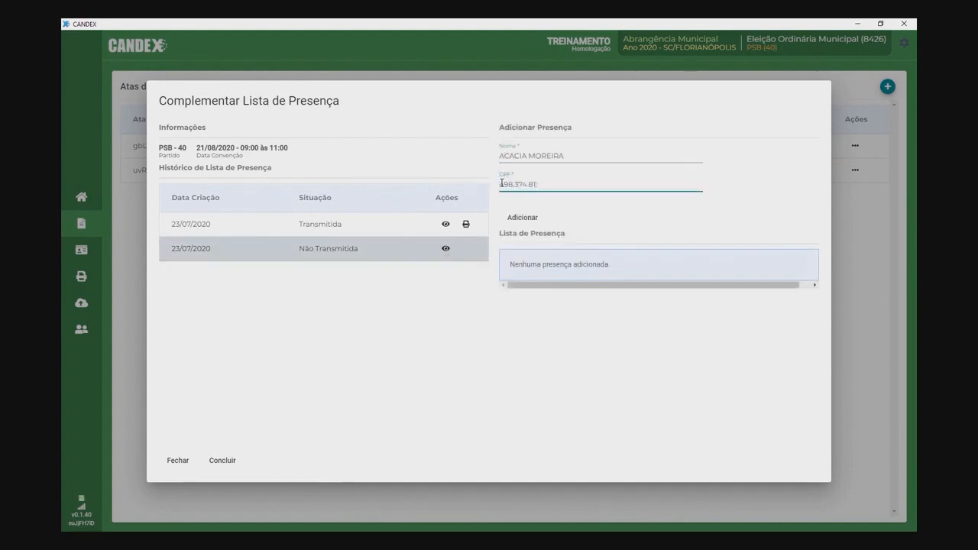
{"action": "left_click", "coordinate": [540, 218]}
{"action": "left_click", "coordinate": [558, 183]}
{"action": "key", "text": "BackSpace"}
{"action": "key", "text": "BackSpace"}
{"action": "key", "text": "BackSpace"}
{"action": "key", "text": "BackSpace"}
{"action": "key", "text": "BackSpace"}
{"action": "key", "text": "BackSpace"}
{"action": "key", "text": "BackSpace"}
{"action": "key", "text": "BackSpace"}
{"action": "key", "text": "BackSpace"}
{"action": "key", "text": "BackSpace"}
{"action": "left_click", "coordinate": [519, 220]}
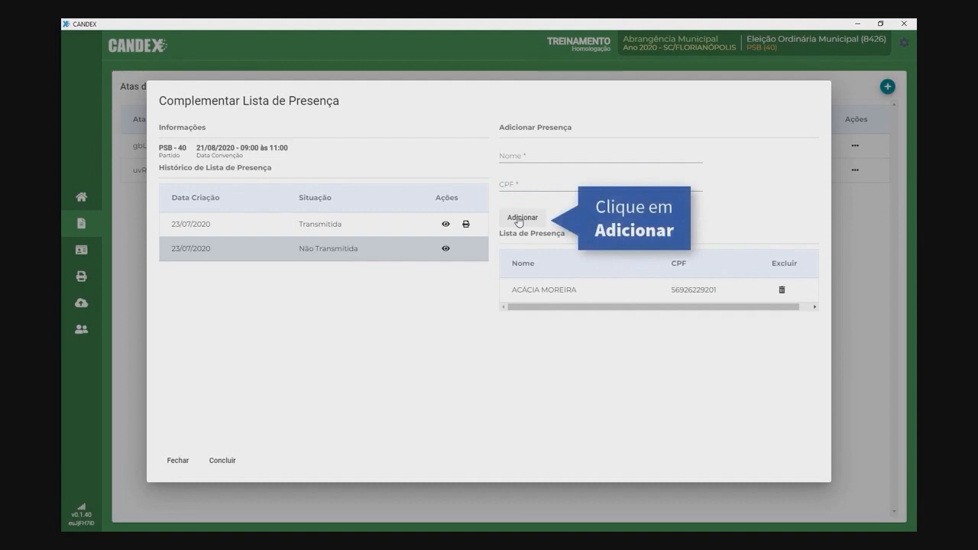
Step: Conclude the complementary list, send it to the Justiça Eleitoral and print the receipt
{"action": "left_click", "coordinate": [222, 461]}
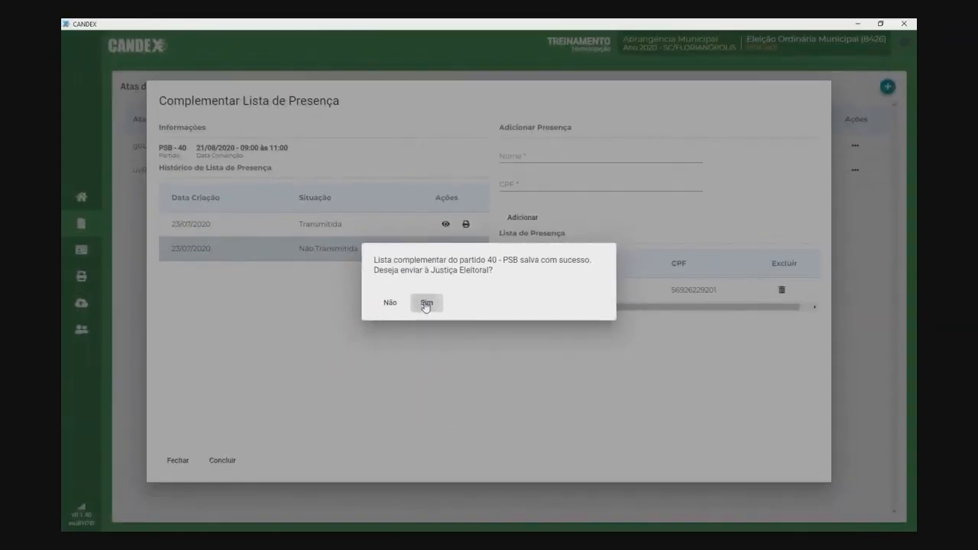
{"action": "left_click", "coordinate": [405, 309]}
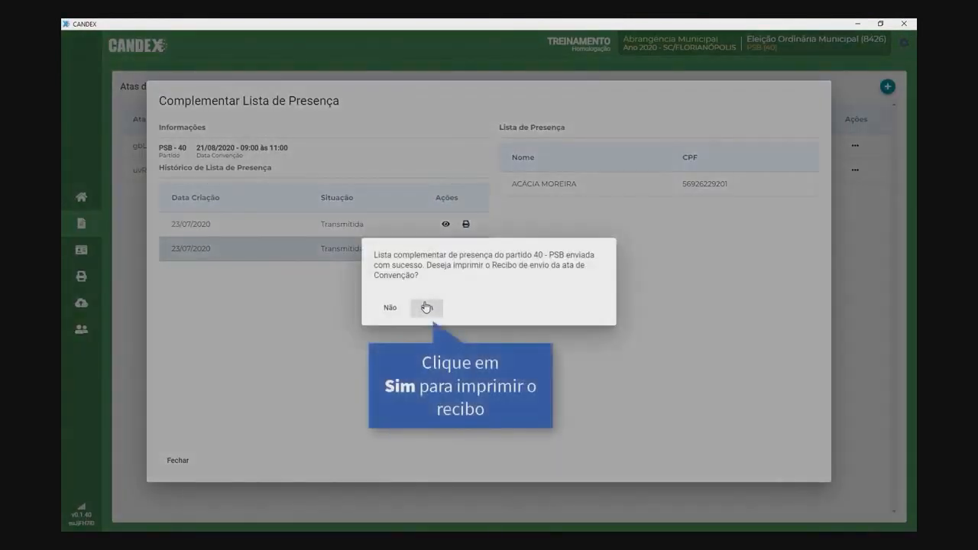
{"action": "left_click", "coordinate": [425, 308]}
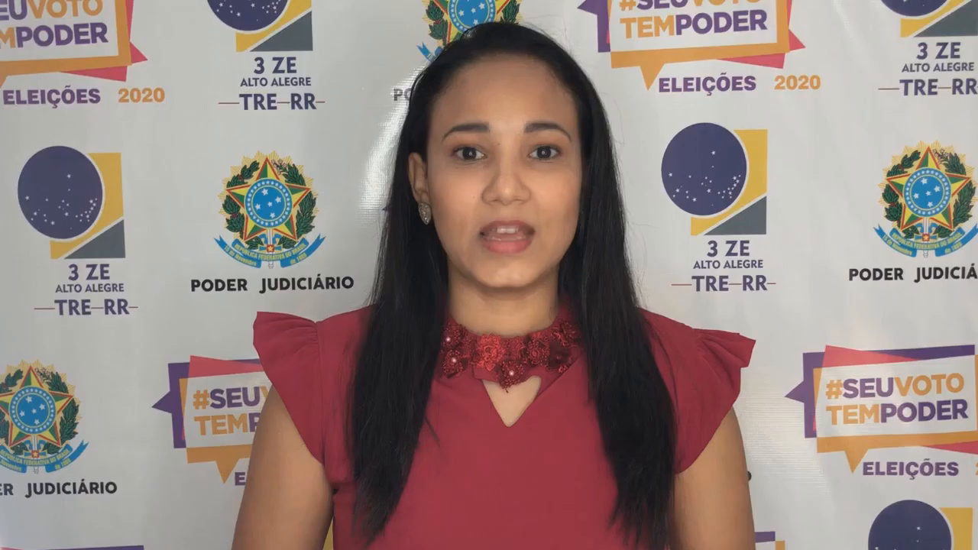
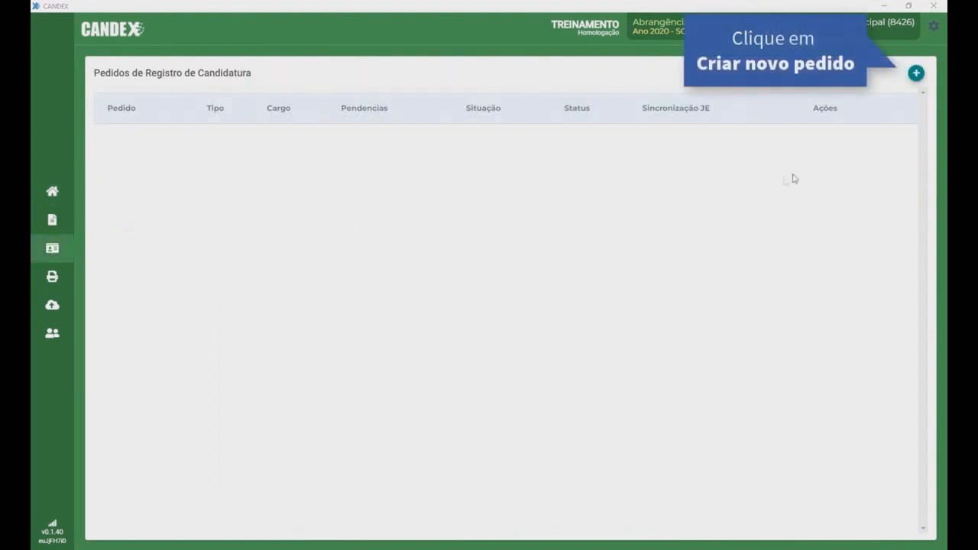
Step: Start a new Coletivo candidacy request for Prefeito / Vice-Prefeito
{"action": "left_click", "coordinate": [916, 73]}
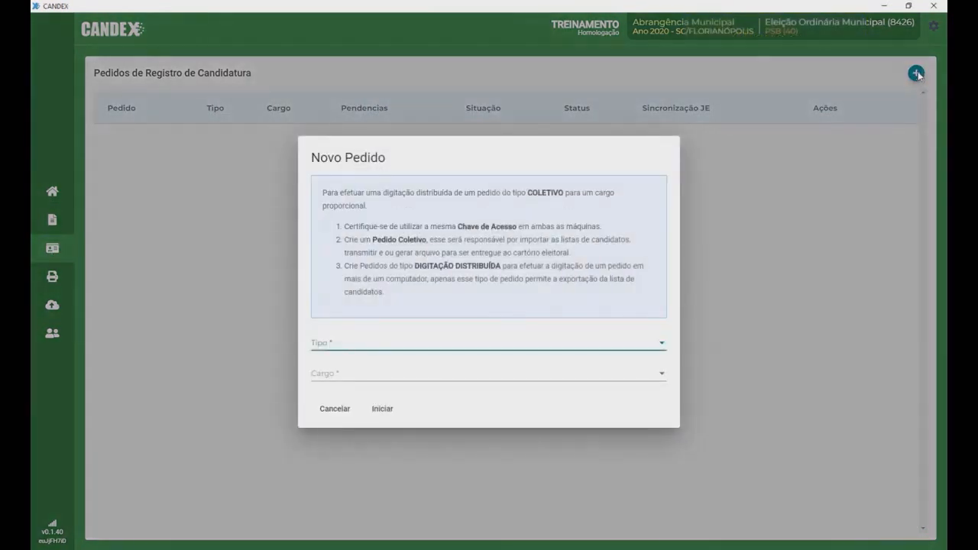
{"action": "left_click", "coordinate": [661, 347]}
{"action": "left_click", "coordinate": [415, 343]}
{"action": "left_click", "coordinate": [382, 374]}
{"action": "left_click", "coordinate": [374, 376]}
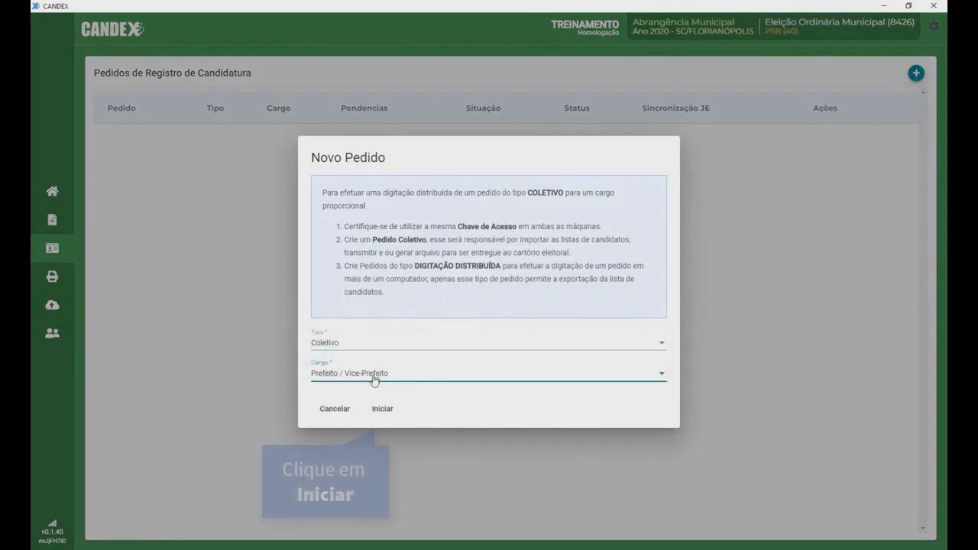
{"action": "left_click", "coordinate": [377, 410]}
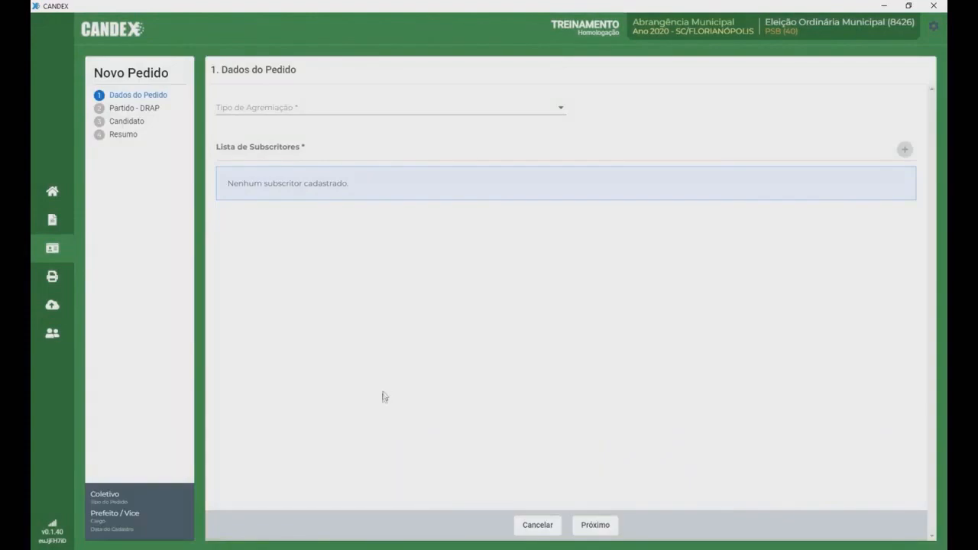
Step: Set the grouping to Partido Isolado and the convention date to 20/08/2020
{"action": "left_click", "coordinate": [559, 113]}
{"action": "left_click", "coordinate": [465, 113]}
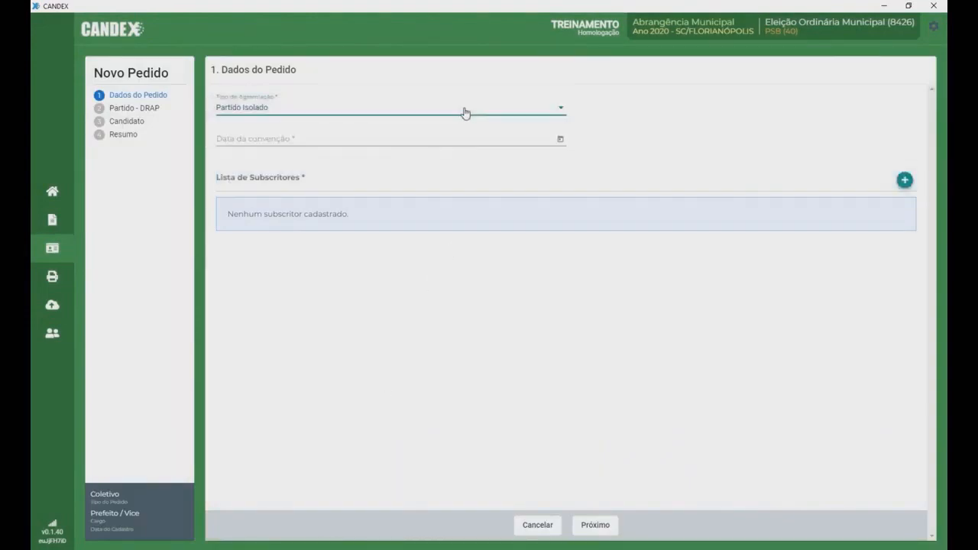
{"action": "left_click", "coordinate": [563, 112]}
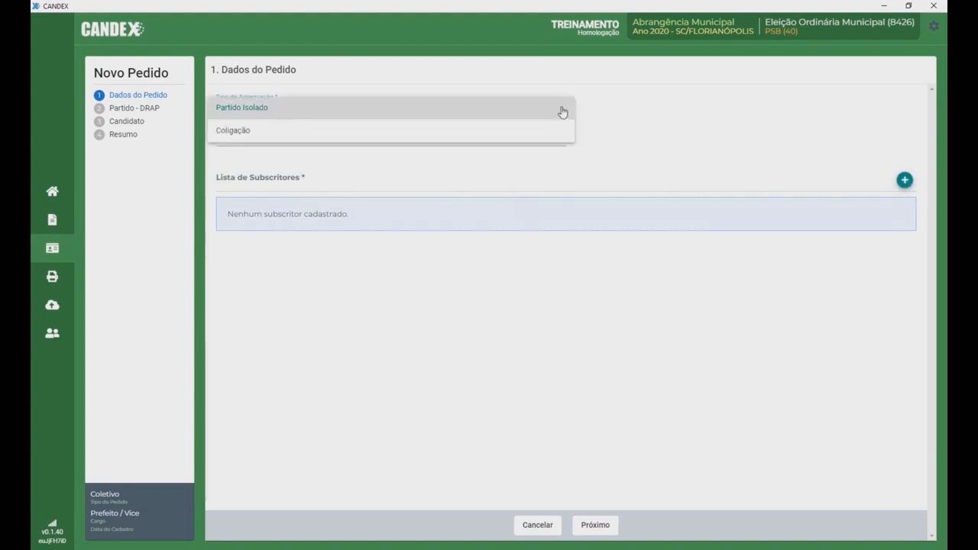
{"action": "left_click", "coordinate": [427, 139]}
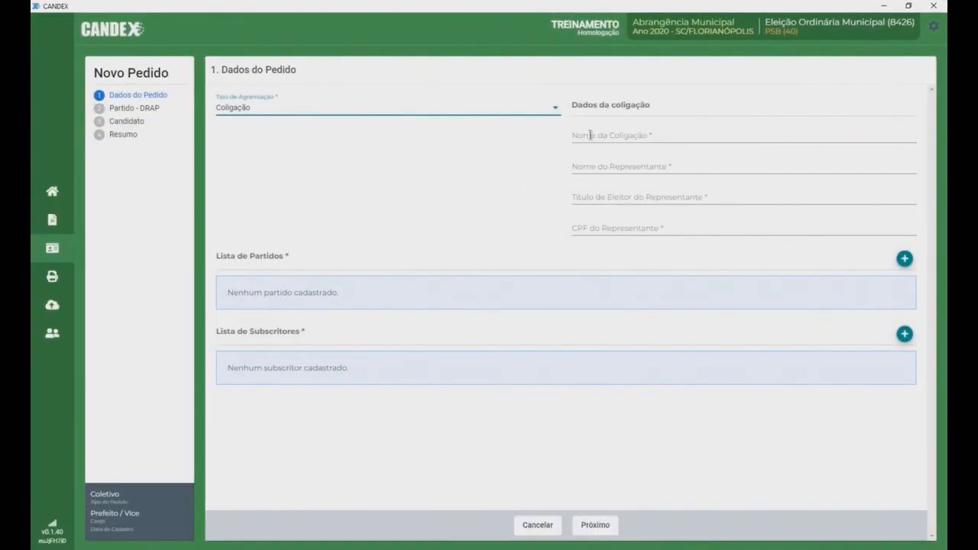
{"action": "left_click", "coordinate": [557, 109]}
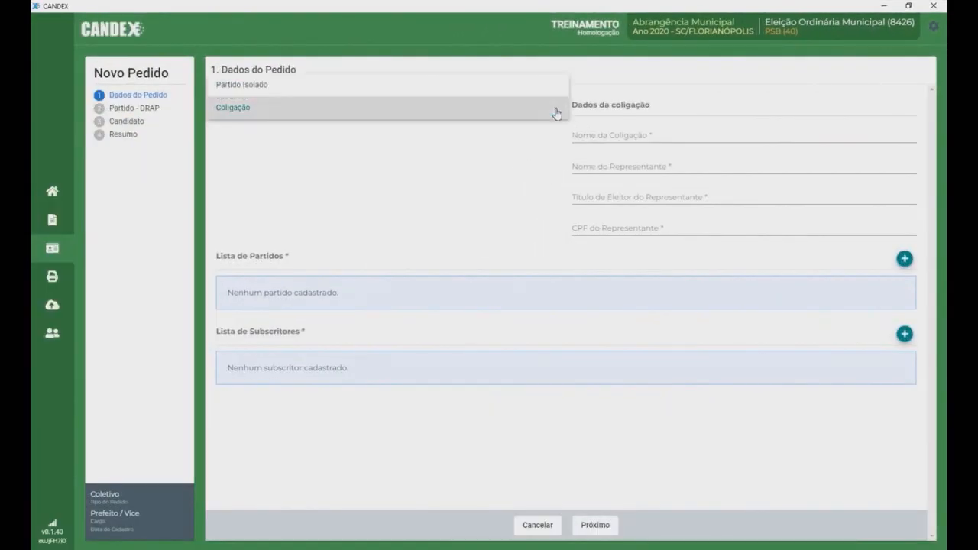
{"action": "left_click", "coordinate": [441, 91]}
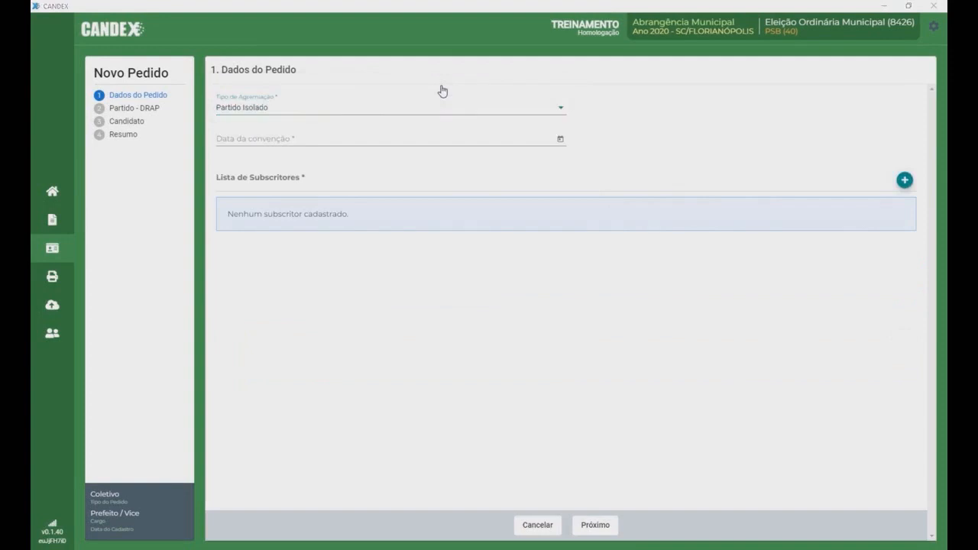
{"action": "left_click", "coordinate": [560, 139]}
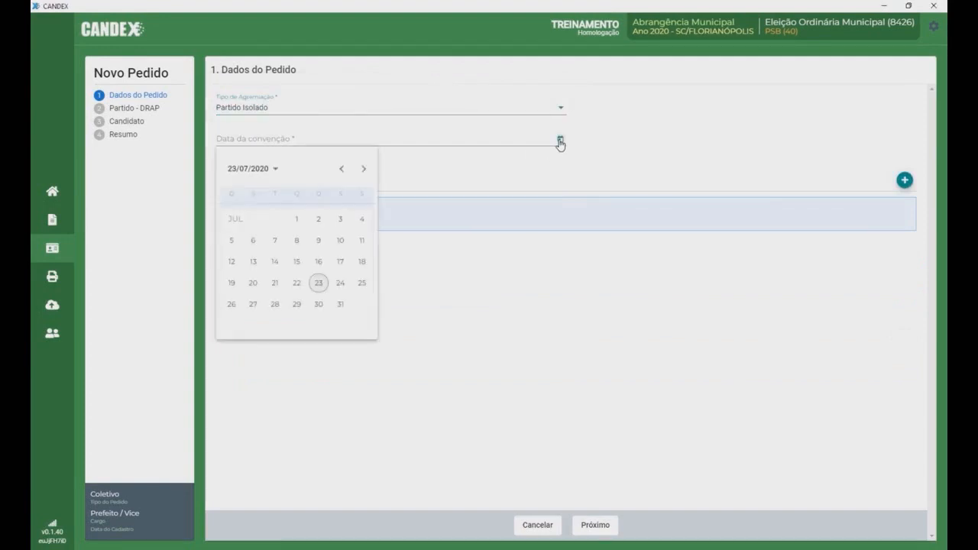
{"action": "left_click", "coordinate": [364, 168]}
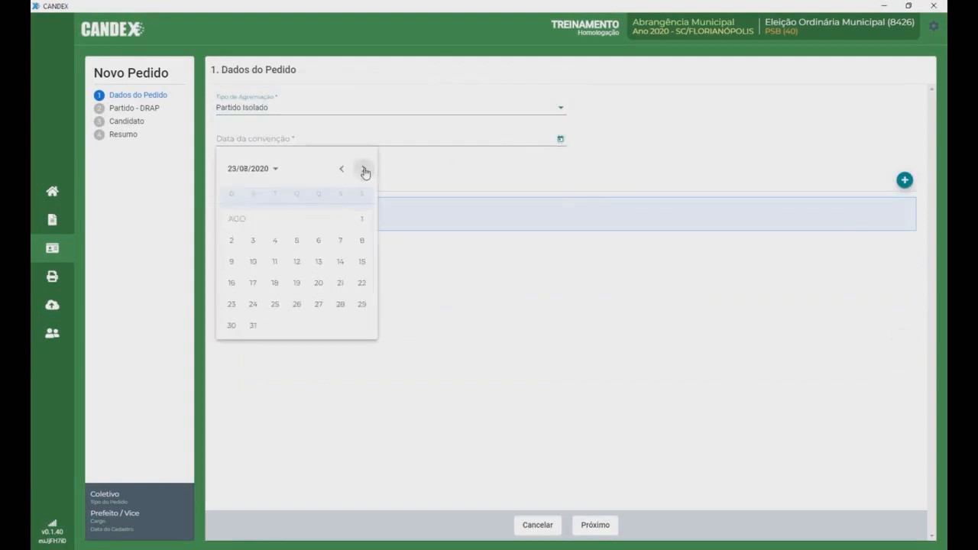
{"action": "left_click", "coordinate": [319, 284]}
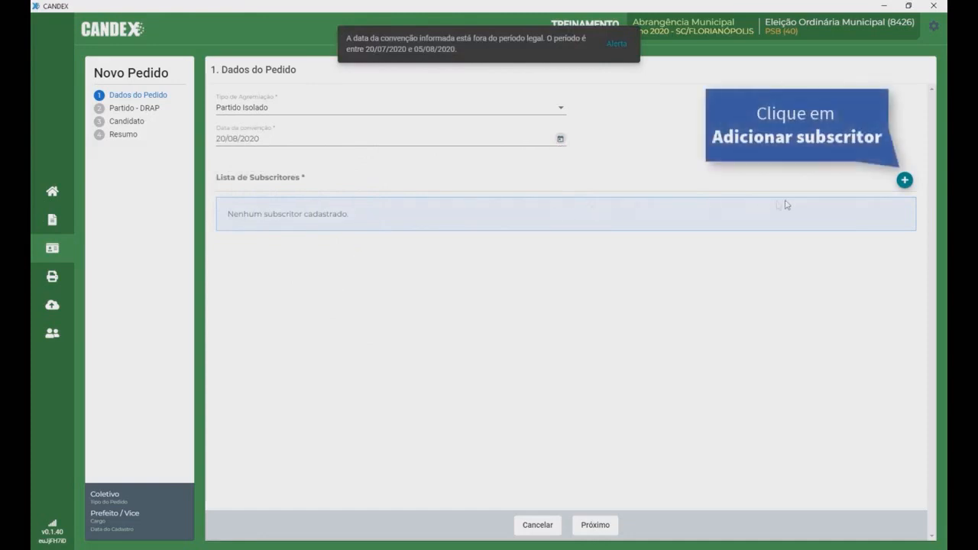
Step: Add a Delegado subscriber with name, voter ID and CPF, then continue to Partido - DRAP
{"action": "left_click", "coordinate": [903, 183]}
{"action": "left_click", "coordinate": [390, 264]}
{"action": "left_click", "coordinate": [389, 296]}
{"action": "left_click", "coordinate": [383, 298]}
{"action": "left_click", "coordinate": [368, 328]}
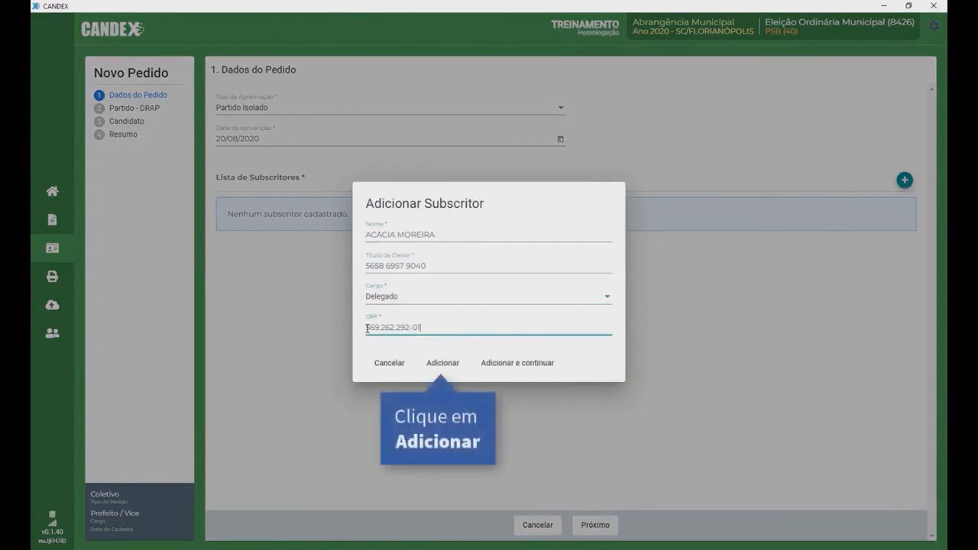
{"action": "left_click", "coordinate": [442, 363]}
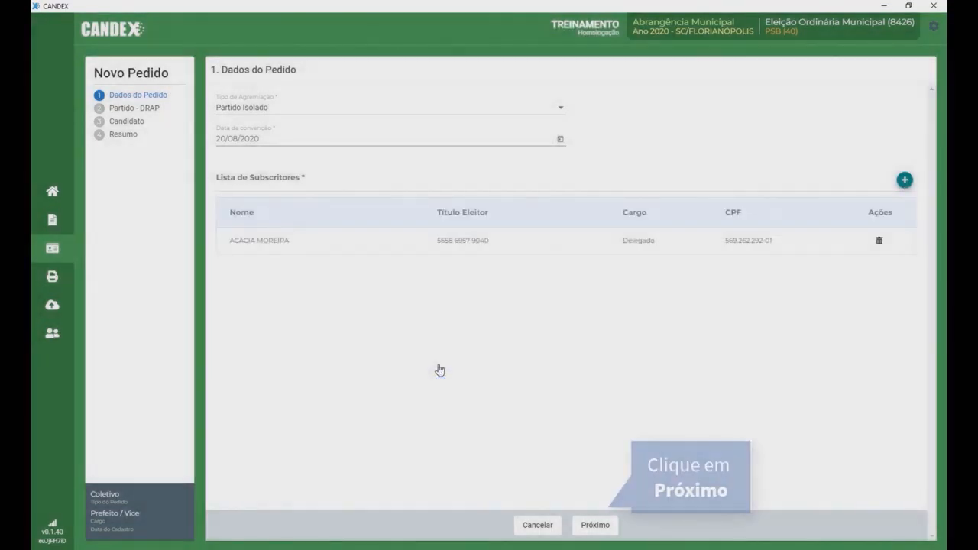
{"action": "left_click", "coordinate": [594, 525]}
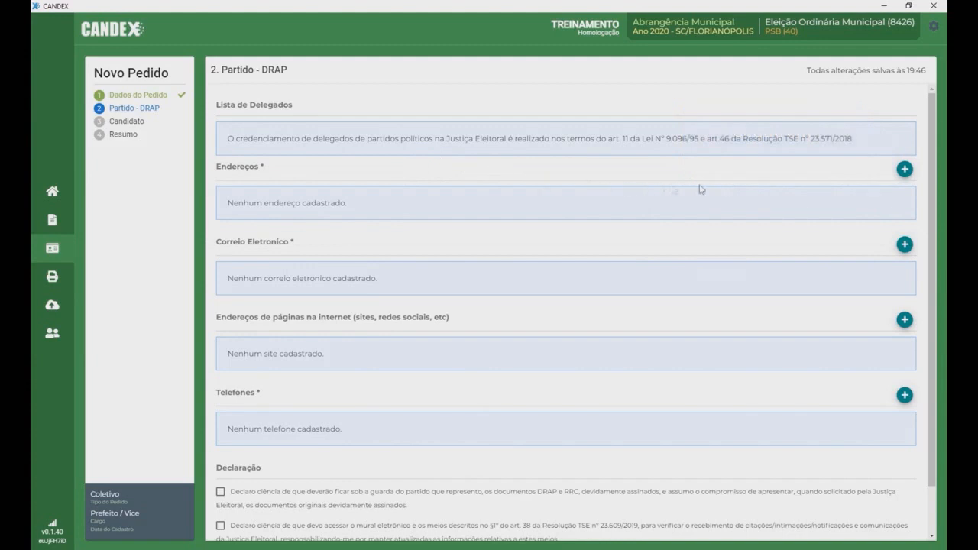
Step: Add the party's RUA address by CEP as Comitê central de campanha, also reused for notifications
{"action": "left_click", "coordinate": [904, 169]}
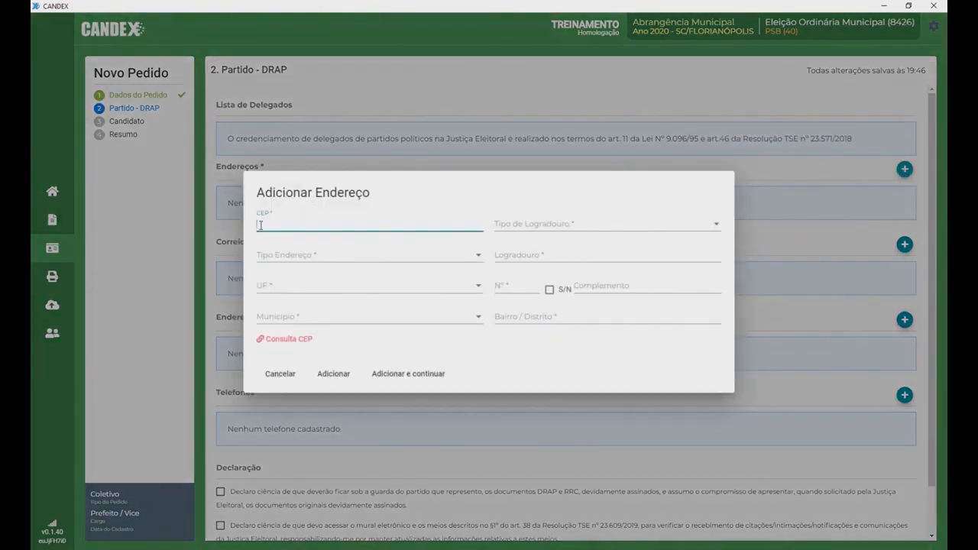
{"action": "type", "text": "884"}
{"action": "type", "text": "15130"}
{"action": "left_click", "coordinate": [711, 224]}
{"action": "left_click_drag", "start_coordinate": [728, 233], "coordinate": [721, 311]}
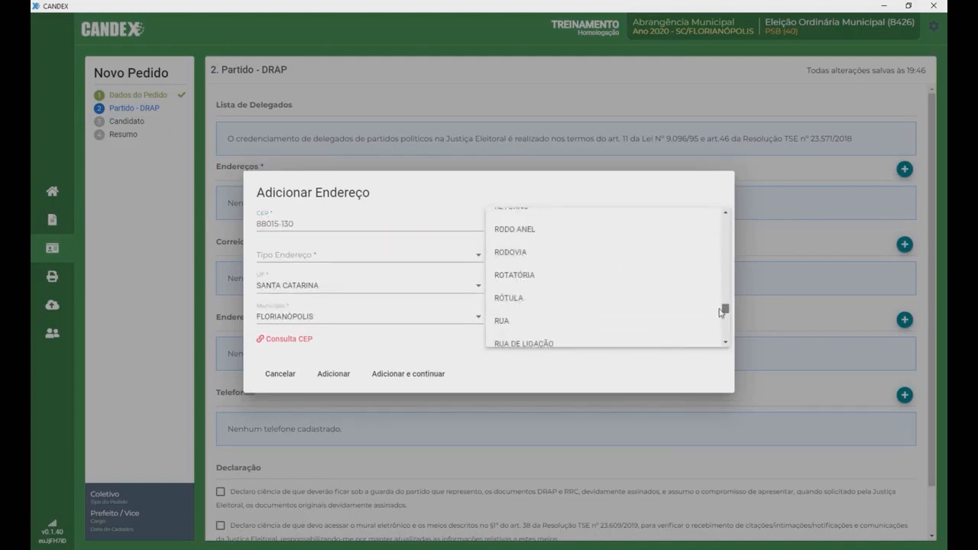
{"action": "left_click", "coordinate": [664, 314]}
{"action": "left_click", "coordinate": [433, 263]}
{"action": "left_click", "coordinate": [301, 256]}
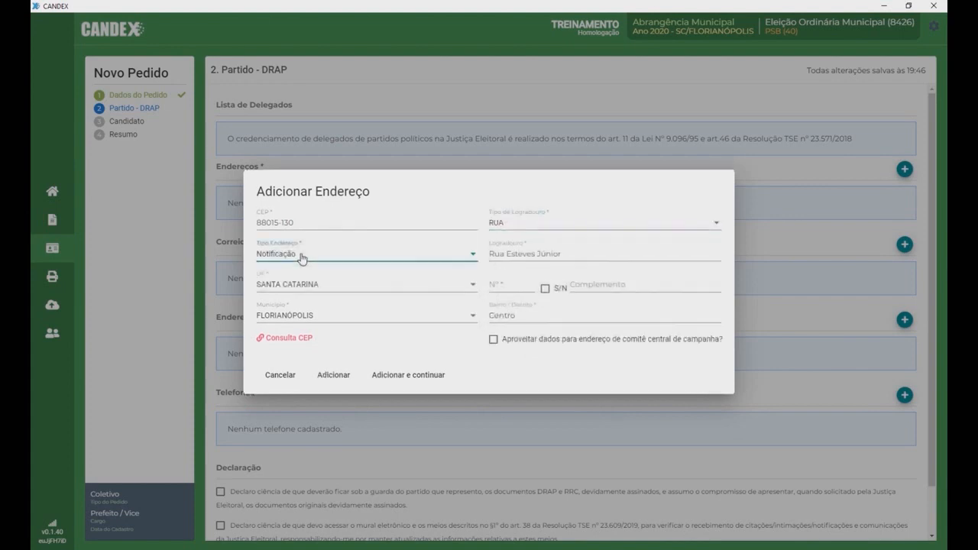
{"action": "left_click", "coordinate": [471, 255]}
{"action": "left_click", "coordinate": [421, 279]}
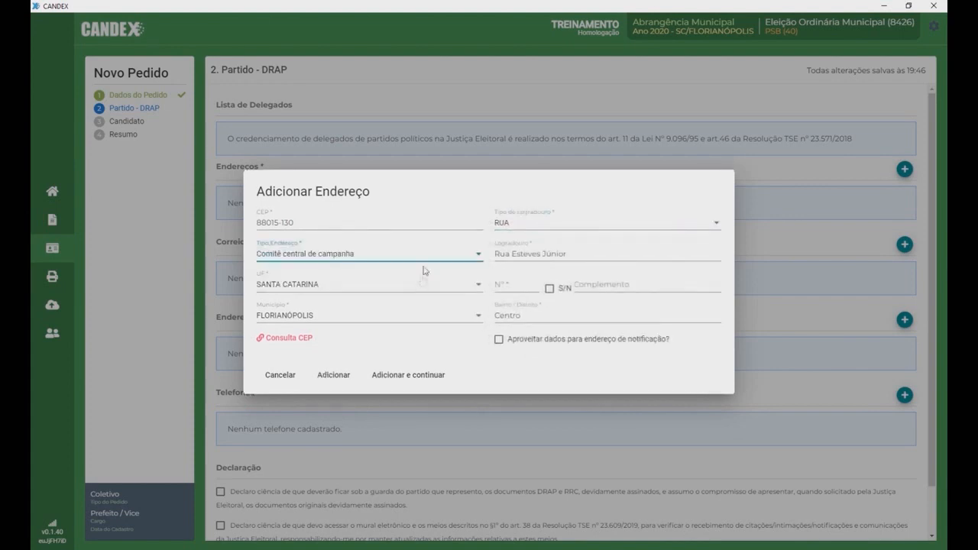
{"action": "left_click", "coordinate": [504, 285]}
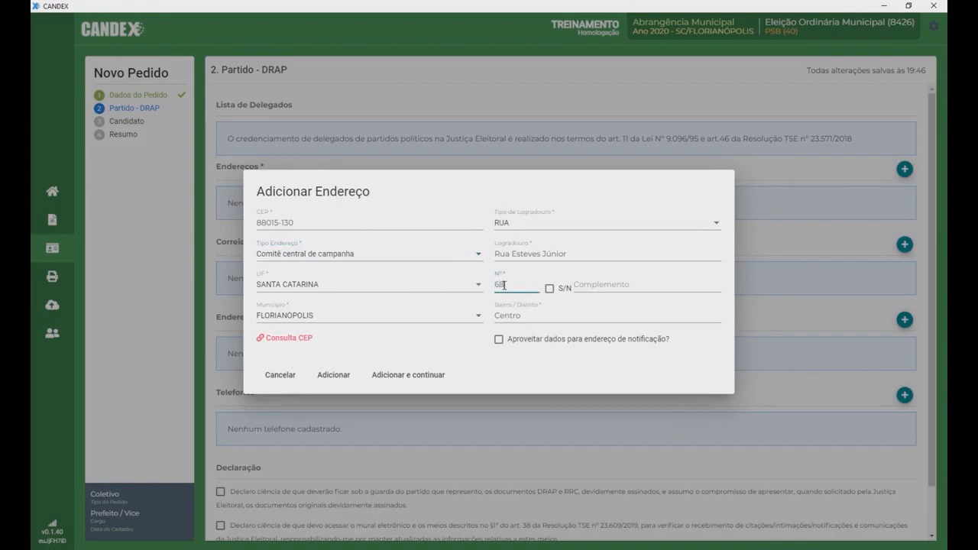
{"action": "left_click", "coordinate": [499, 340]}
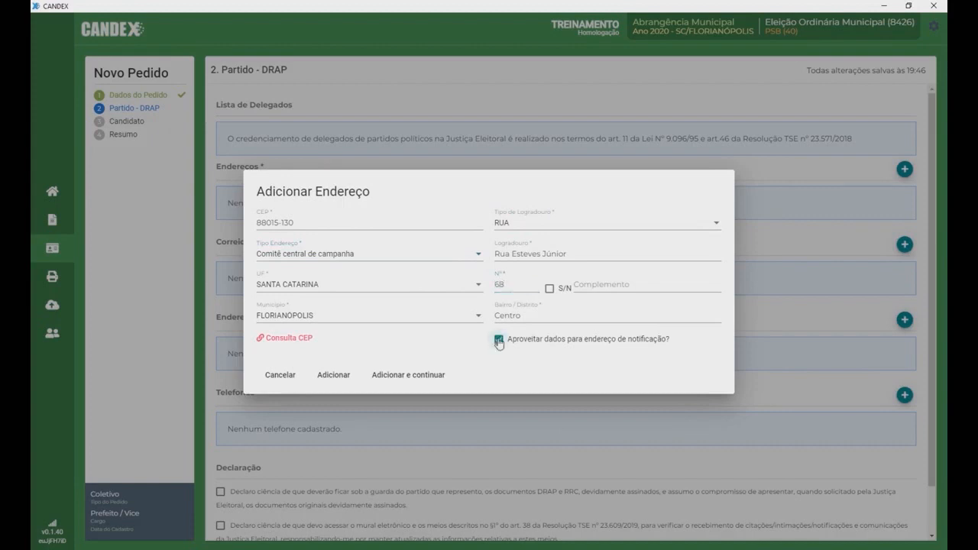
{"action": "left_click", "coordinate": [332, 376]}
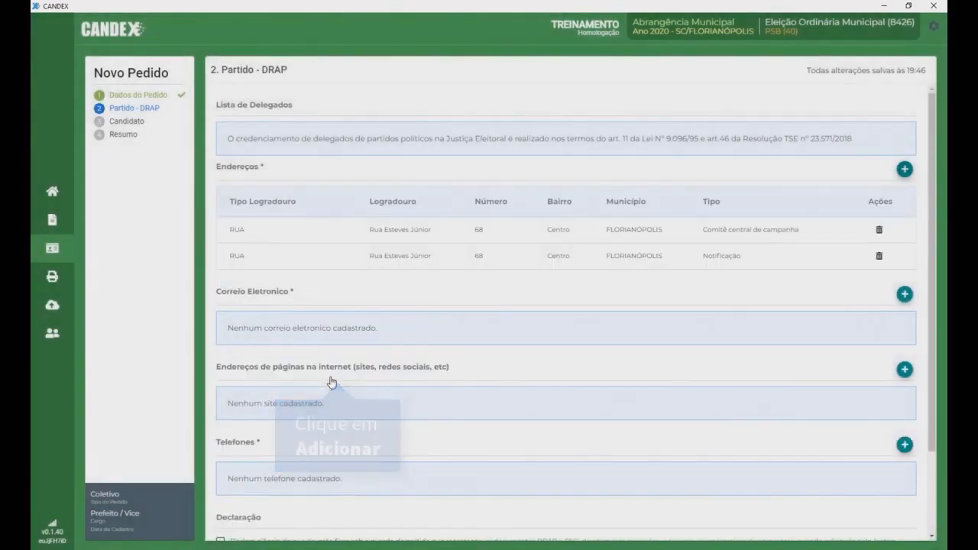
Step: Add the party's contact e-mail and website address
{"action": "left_click", "coordinate": [905, 294]}
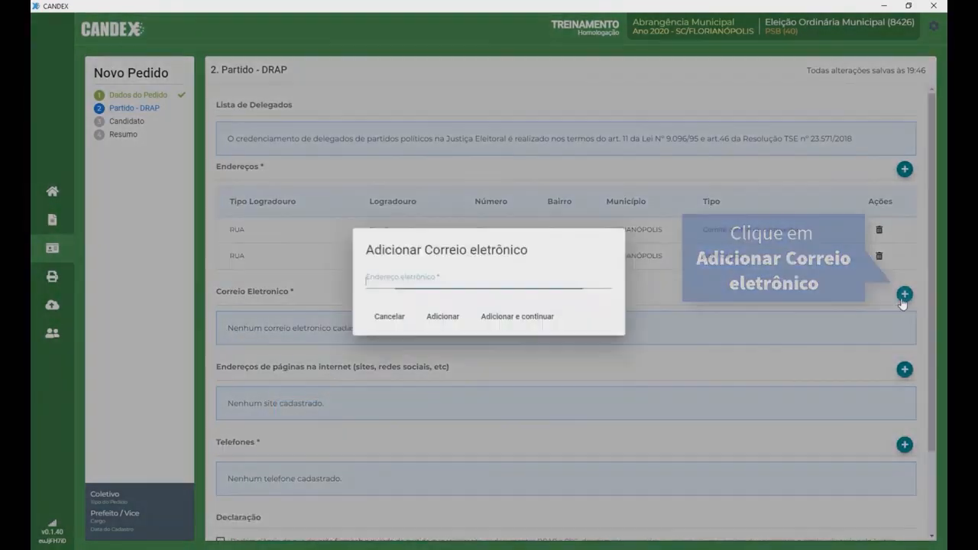
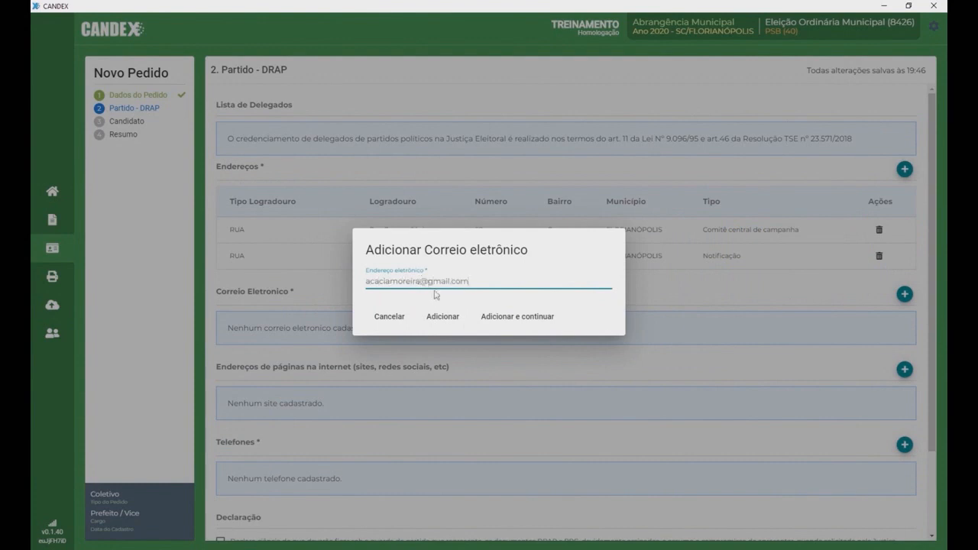
{"action": "left_click", "coordinate": [443, 316]}
{"action": "left_click", "coordinate": [905, 392]}
{"action": "left_click", "coordinate": [443, 318]}
Step: Add two area-code 48 phone numbers for the party, the first flagged for Whatsapp
{"action": "scroll", "coordinate": [932, 409], "scroll_direction": "down", "scroll_amount": 1}
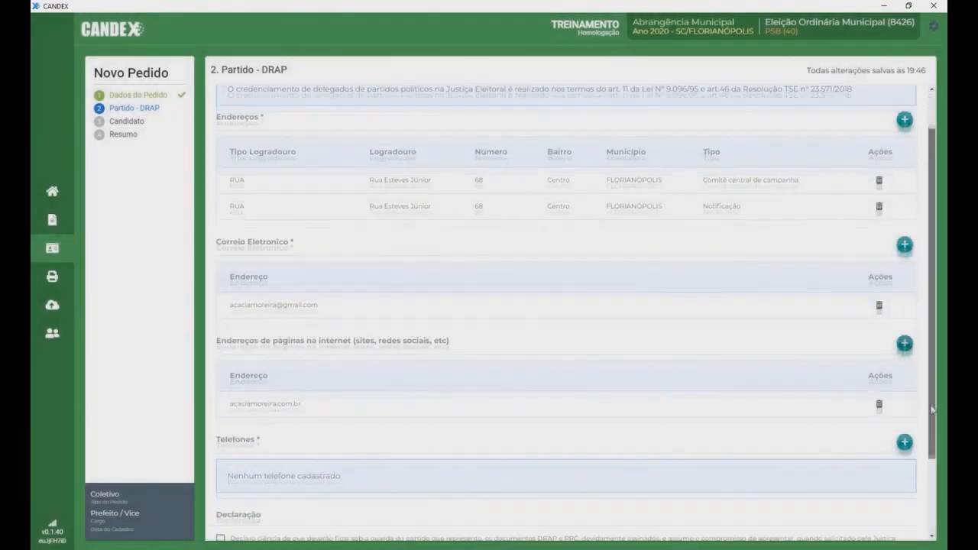
{"action": "scroll", "coordinate": [931, 409], "scroll_direction": "down", "scroll_amount": 2}
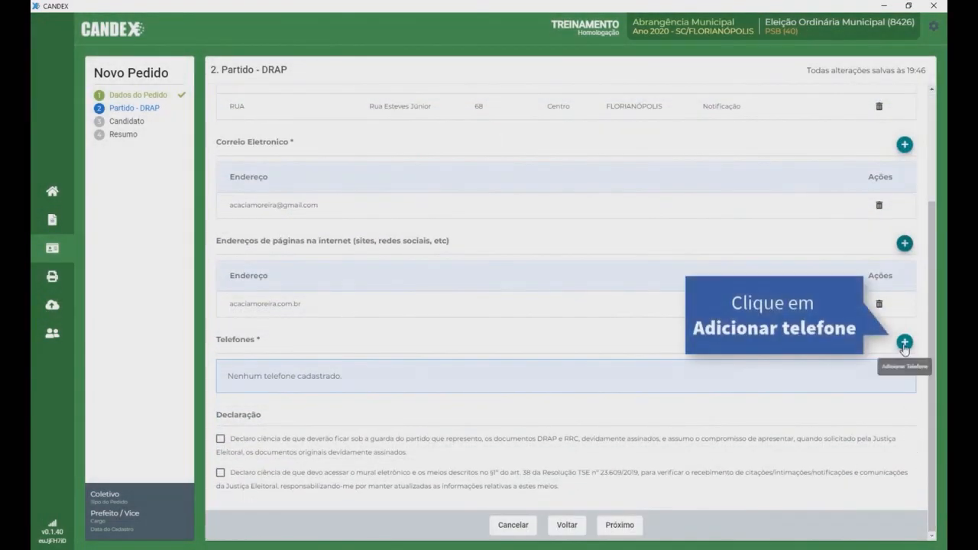
{"action": "left_click", "coordinate": [904, 342]}
{"action": "left_click", "coordinate": [453, 255]}
{"action": "type", "text": "9 9999-1111"}
{"action": "left_click", "coordinate": [370, 303]}
{"action": "left_click", "coordinate": [583, 329]}
{"action": "left_click", "coordinate": [583, 330]}
{"action": "left_click", "coordinate": [501, 364]}
{"action": "left_click", "coordinate": [403, 249]}
{"action": "type", "text": "48"}
{"action": "left_click", "coordinate": [457, 252]}
{"action": "type", "text": "3222-2222"}
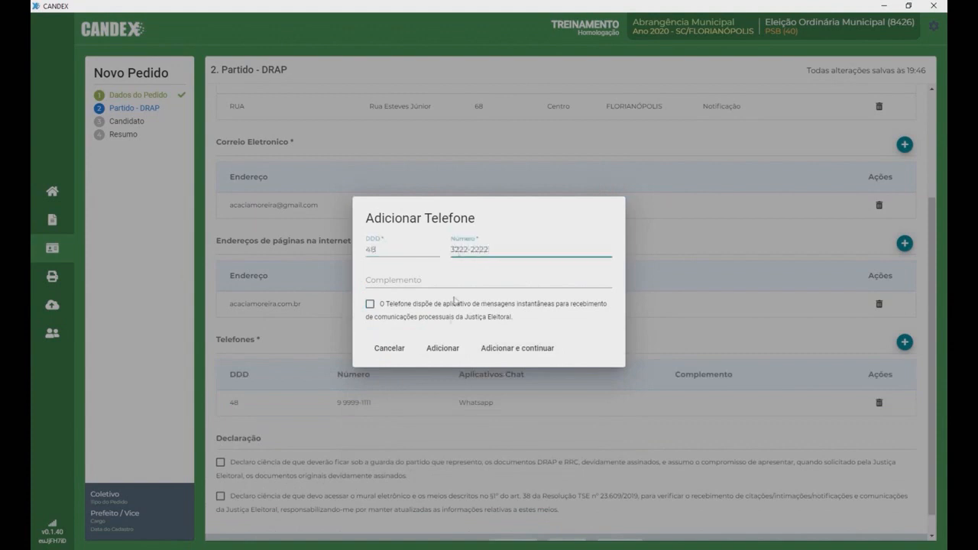
{"action": "left_click", "coordinate": [443, 350]}
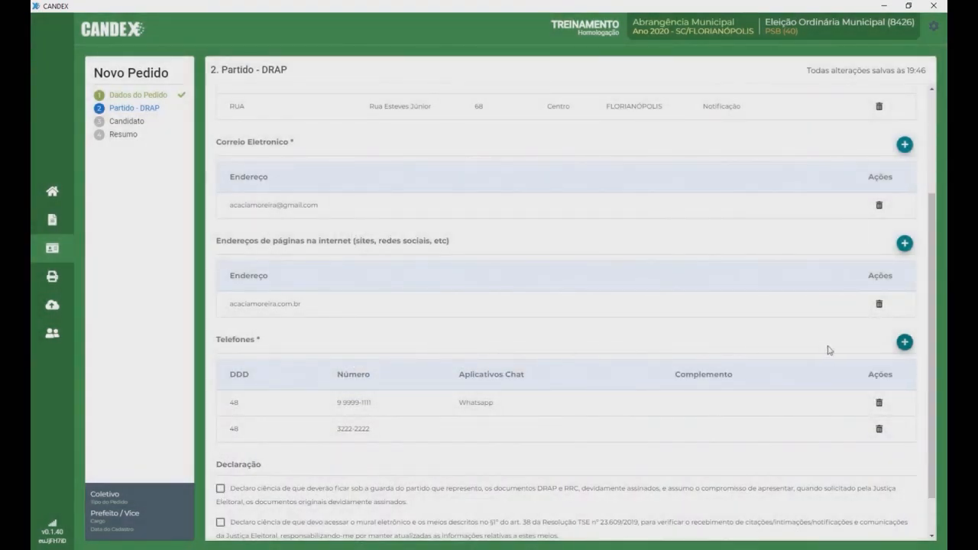
{"action": "left_click_drag", "start_coordinate": [932, 330], "coordinate": [926, 402]}
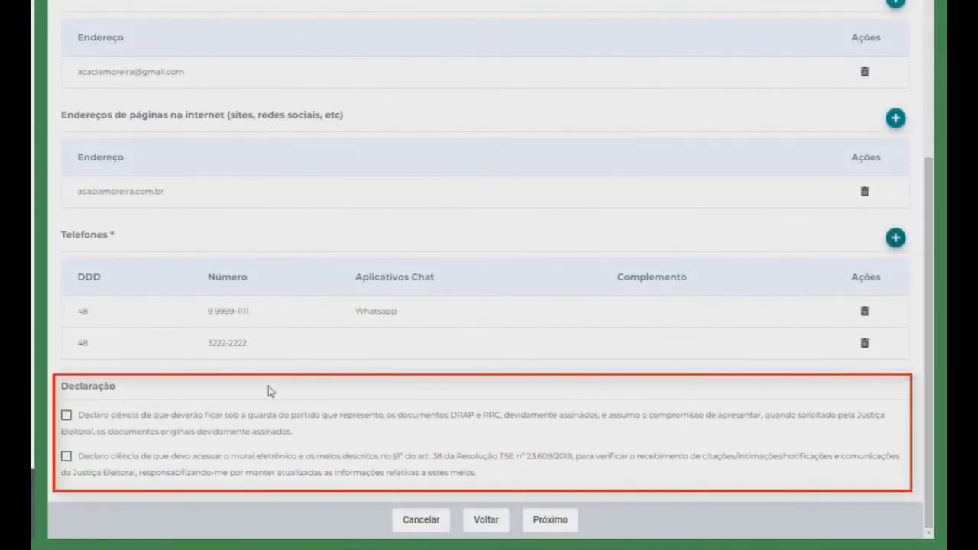
Step: Tick both Declaração checkboxes and proceed to the Candidato step
{"action": "left_click", "coordinate": [67, 416]}
{"action": "left_click", "coordinate": [66, 458]}
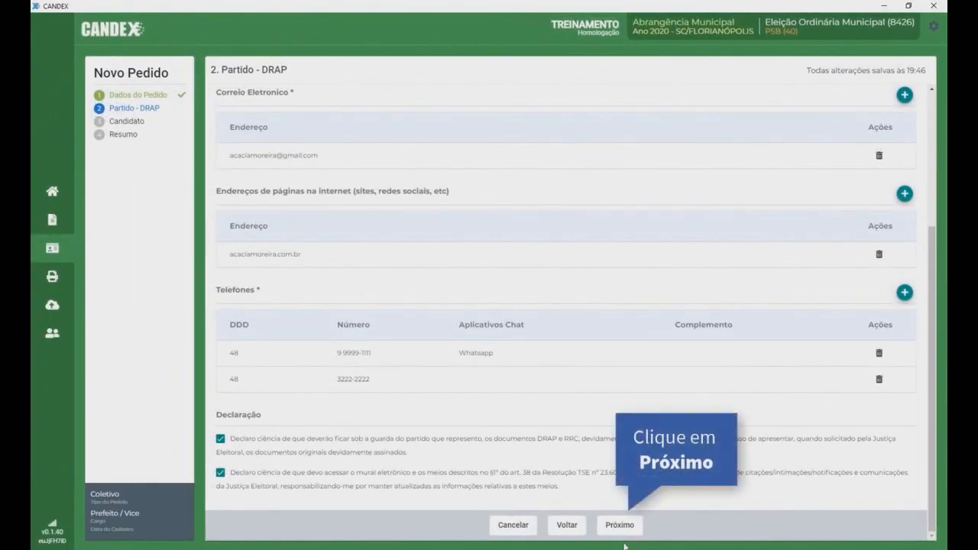
{"action": "left_click", "coordinate": [620, 527]}
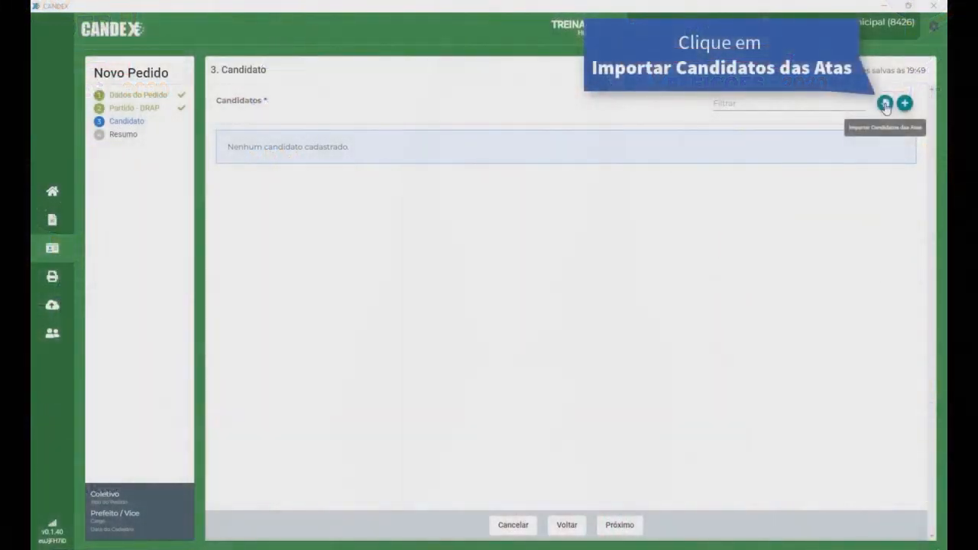
Step: Import the Prefeito and Vice-Prefeito candidates from the convention minutes
{"action": "left_click", "coordinate": [885, 103]}
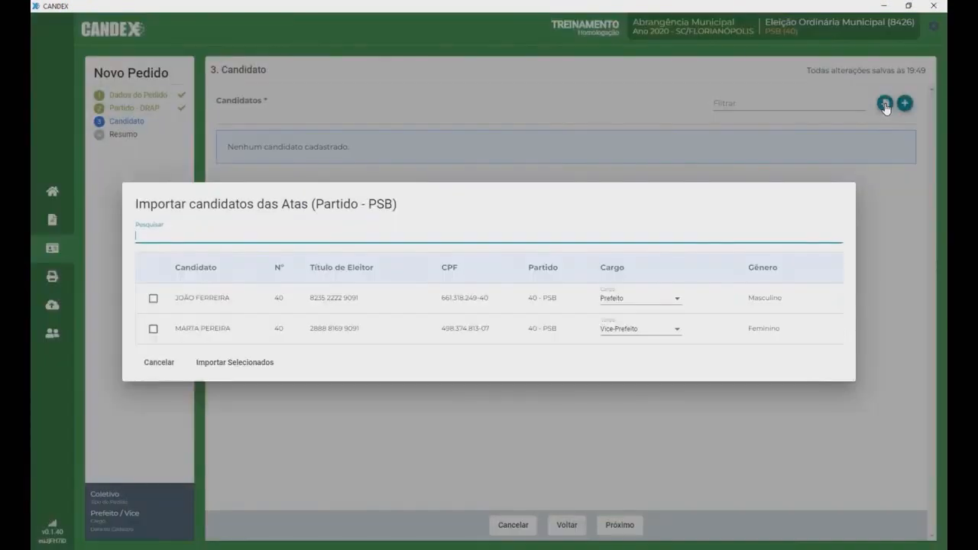
{"action": "left_click", "coordinate": [152, 298]}
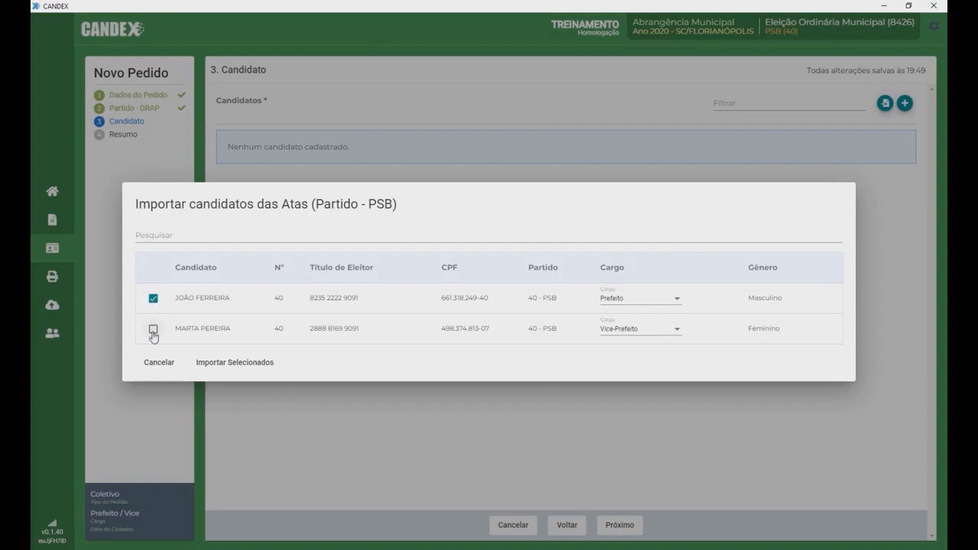
{"action": "left_click", "coordinate": [153, 330]}
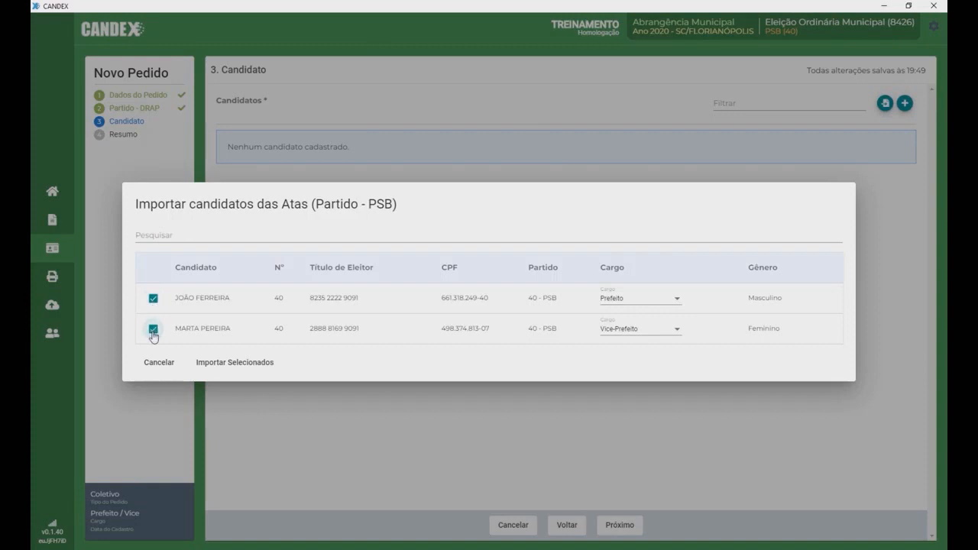
{"action": "left_click", "coordinate": [240, 364]}
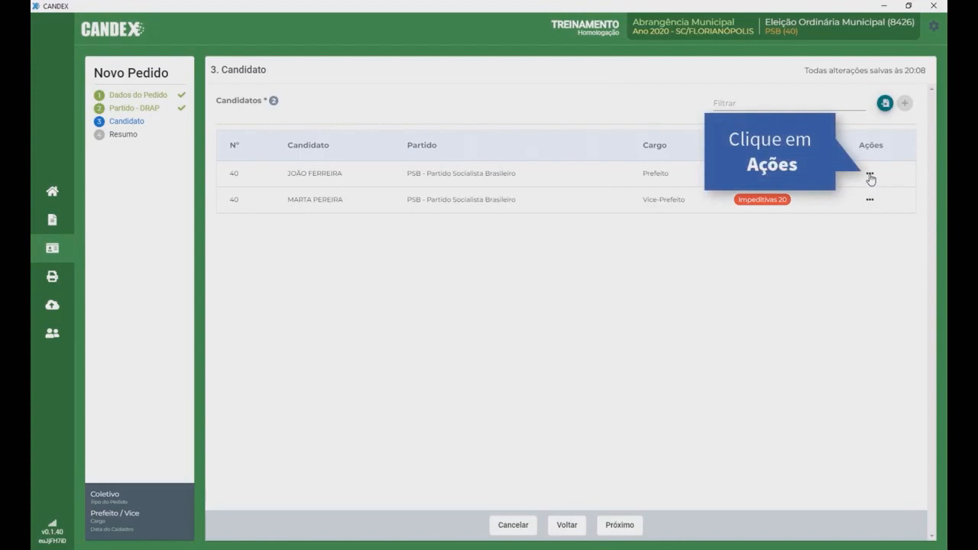
{"action": "left_click", "coordinate": [870, 174]}
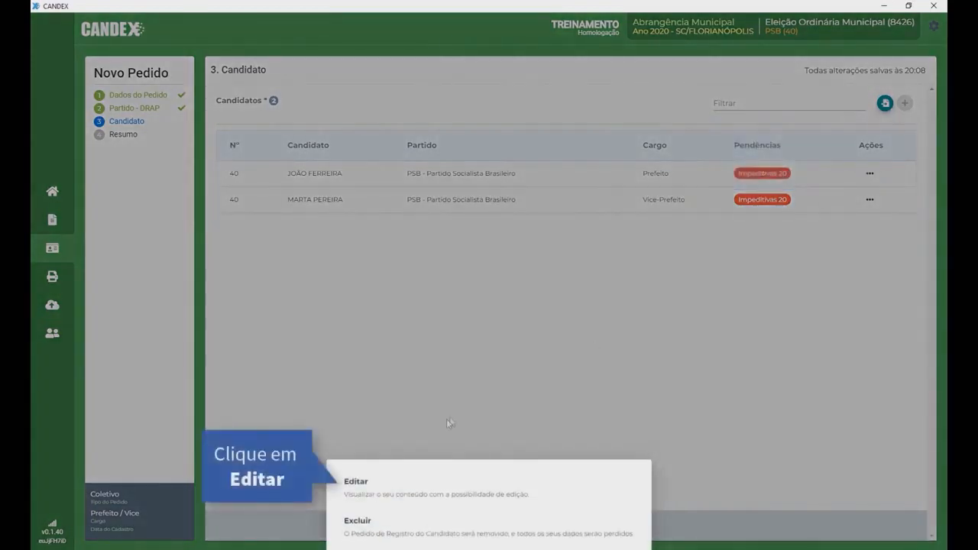
Step: Edit the Prefeito candidate: Nome RFB, birth date, PARDA, Brasileiro(a) nato(a), Casado
{"action": "left_click", "coordinate": [402, 493]}
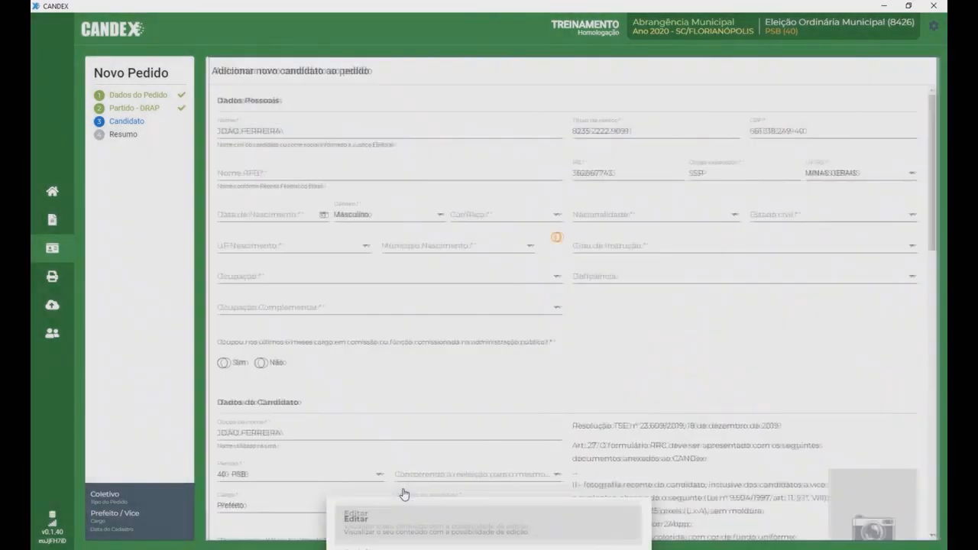
{"action": "left_click", "coordinate": [236, 172]}
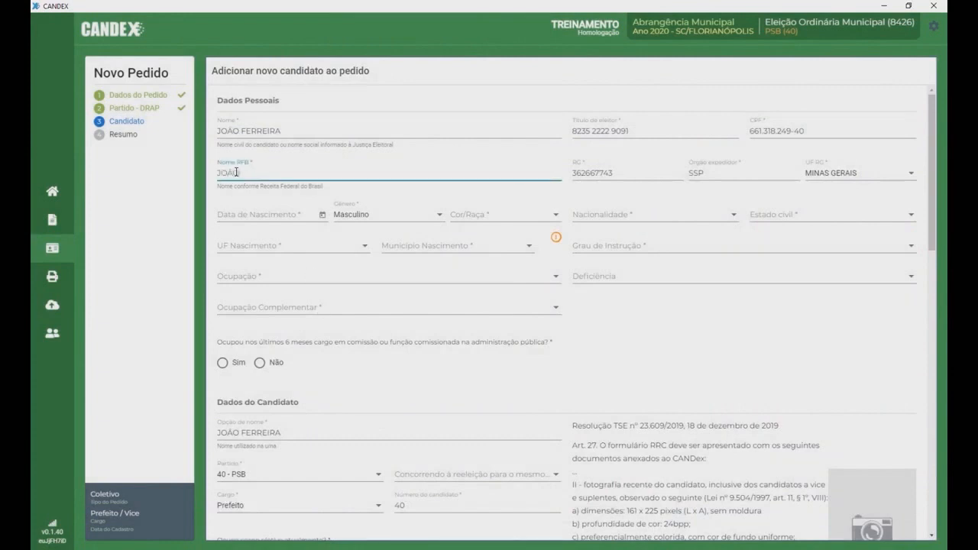
{"action": "left_click", "coordinate": [230, 212]}
{"action": "type", "text": "13/03/"}
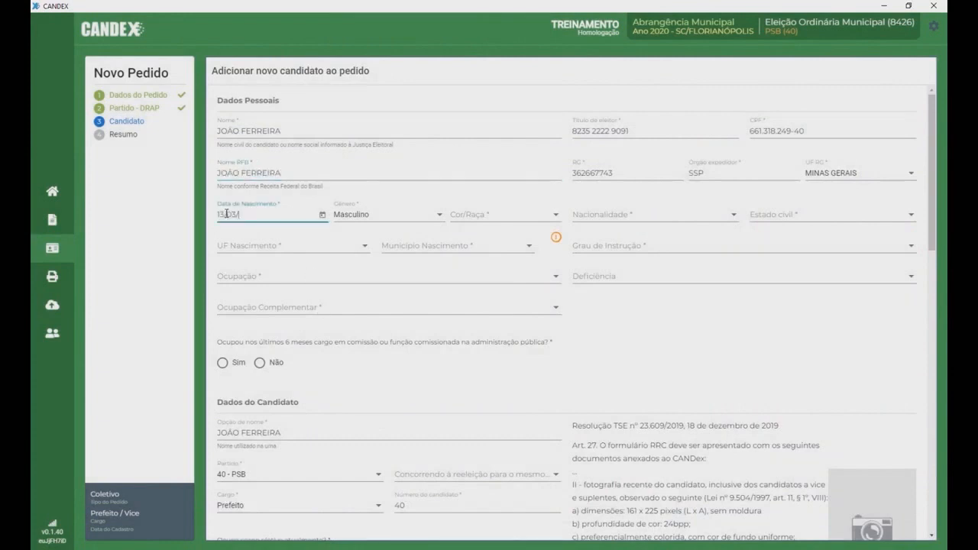
{"action": "left_click", "coordinate": [556, 215]}
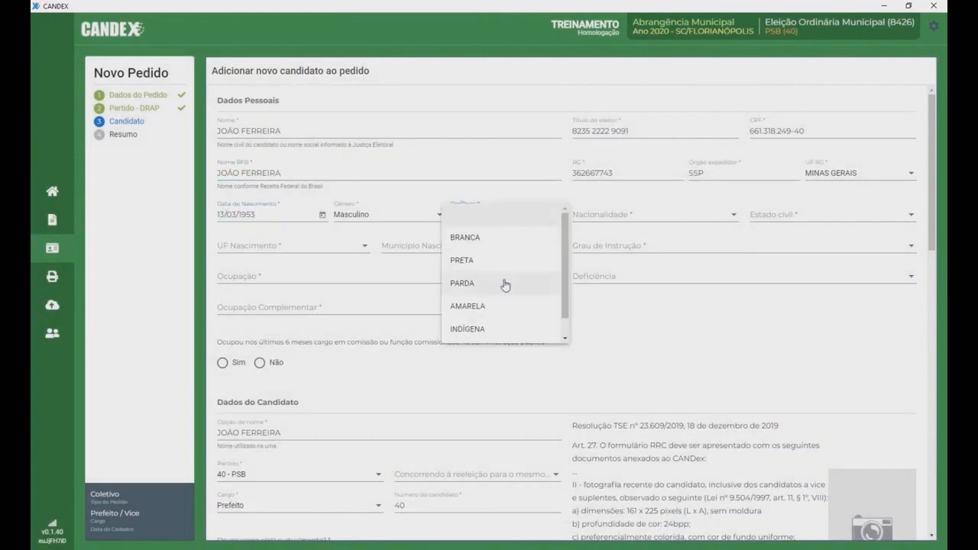
{"action": "left_click", "coordinate": [504, 279]}
{"action": "left_click", "coordinate": [725, 221]}
{"action": "left_click", "coordinate": [701, 238]}
{"action": "left_click", "coordinate": [845, 217]}
{"action": "left_click", "coordinate": [826, 261]}
Step: Set birthplace PARÁ DE MINAS/MINAS GERAIS, Superior Completo, Administrador with no complementary occupation
{"action": "left_click", "coordinate": [364, 246]}
{"action": "left_click_drag", "start_coordinate": [375, 261], "coordinate": [374, 301]}
{"action": "left_click", "coordinate": [360, 306]}
{"action": "left_click", "coordinate": [530, 247]}
{"action": "key", "text": "p"}
{"action": "scroll", "coordinate": [531, 248], "scroll_direction": "down", "scroll_amount": 8}
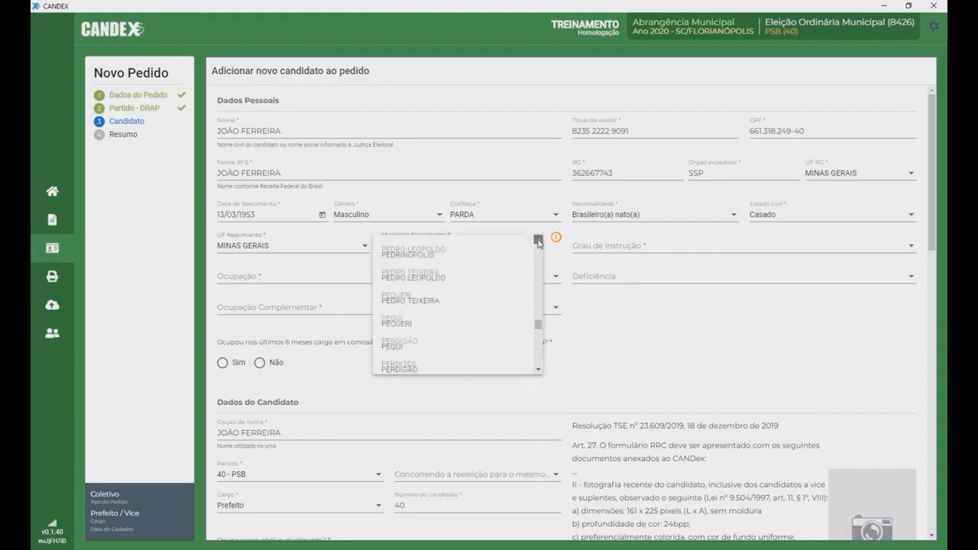
{"action": "scroll", "coordinate": [539, 243], "scroll_direction": "up", "scroll_amount": 5}
{"action": "left_click", "coordinate": [505, 260]}
{"action": "left_click", "coordinate": [910, 247]}
{"action": "scroll", "coordinate": [731, 317], "scroll_direction": "down", "scroll_amount": 2}
{"action": "left_click", "coordinate": [731, 356]}
{"action": "left_click", "coordinate": [555, 277]}
{"action": "left_click", "coordinate": [448, 300]}
{"action": "left_click", "coordinate": [448, 305]}
{"action": "left_click", "coordinate": [344, 333]}
Step: Answer Não to the commissioned-post, reelection and current-elective-office questions
{"action": "left_click", "coordinate": [260, 362]}
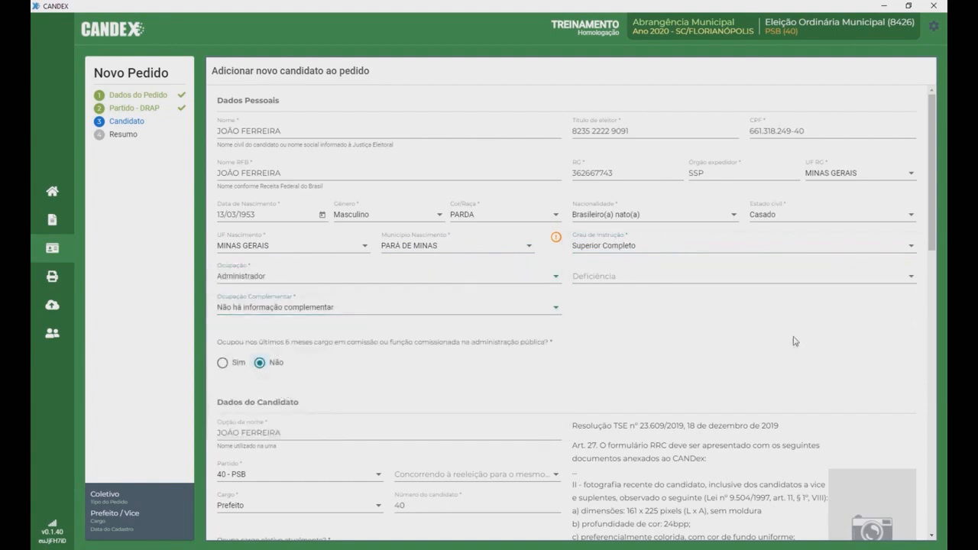
{"action": "scroll", "coordinate": [787, 320], "scroll_direction": "down", "scroll_amount": 3}
{"action": "left_click", "coordinate": [547, 260]}
{"action": "left_click", "coordinate": [428, 300]}
{"action": "left_click", "coordinate": [259, 343]}
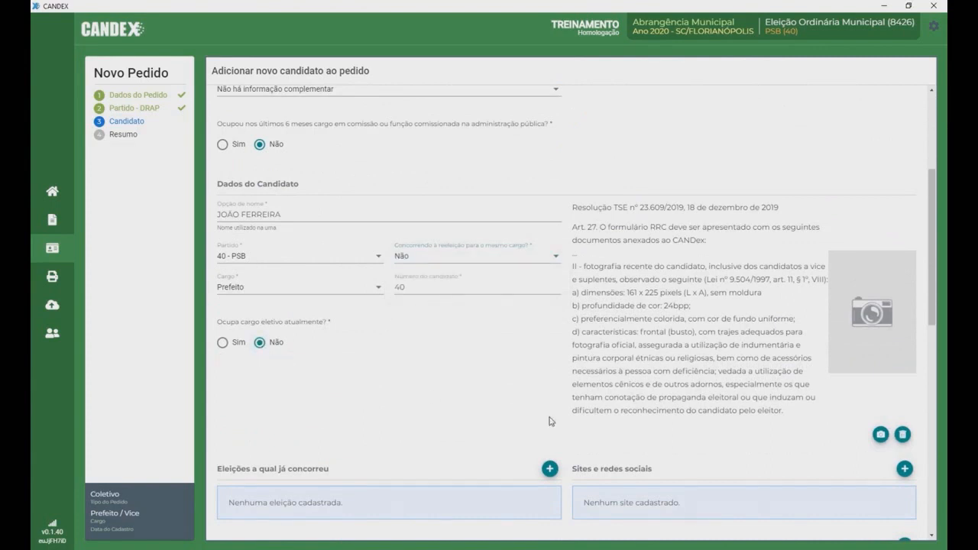
{"action": "scroll", "coordinate": [550, 421], "scroll_direction": "down", "scroll_amount": 3}
{"action": "left_click", "coordinate": [904, 216]}
Step: Attach the portrait photo to the Prefeito candidate
{"action": "left_click", "coordinate": [867, 327]}
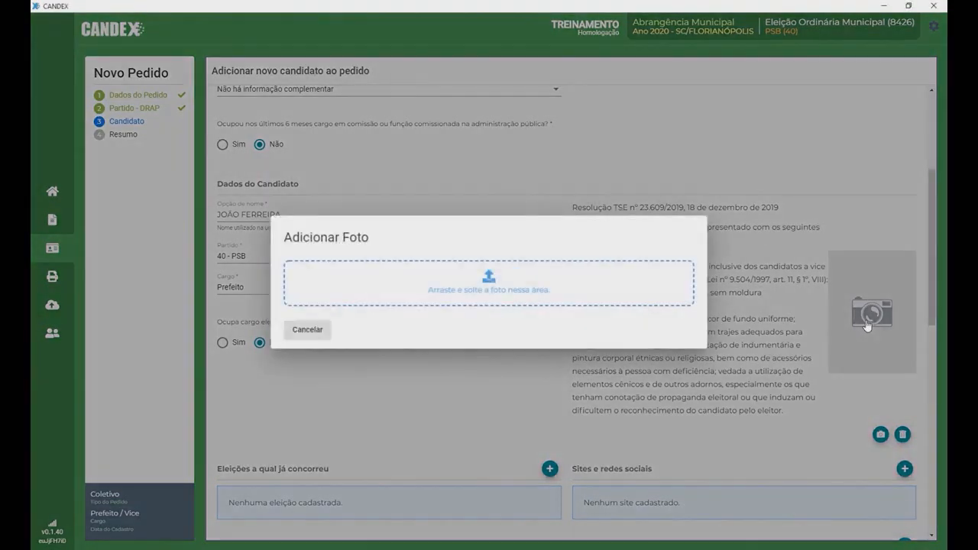
{"action": "left_click_drag", "start_coordinate": [30, 321], "coordinate": [491, 280]}
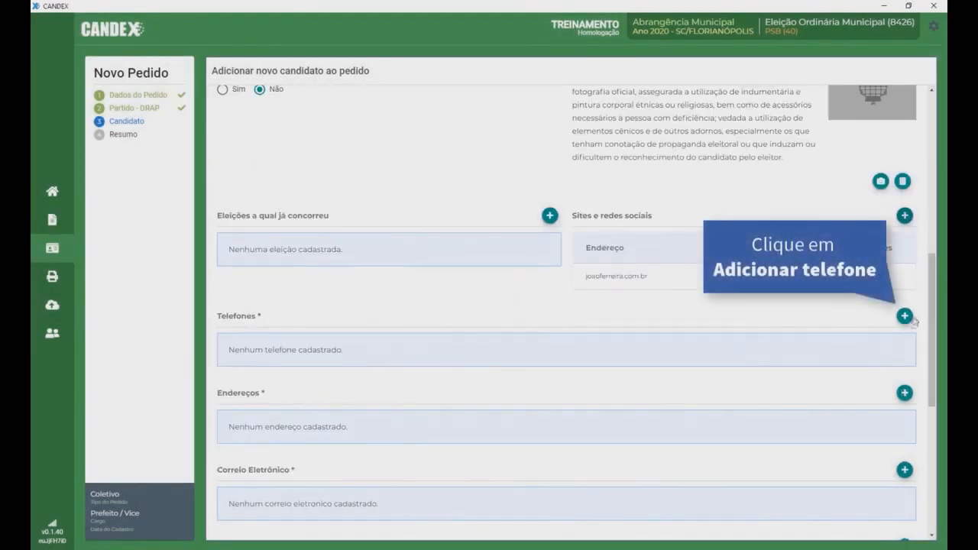
Step: Add an area-code 48 mobile number for the candidate, flagged for Telegram
{"action": "left_click", "coordinate": [906, 317]}
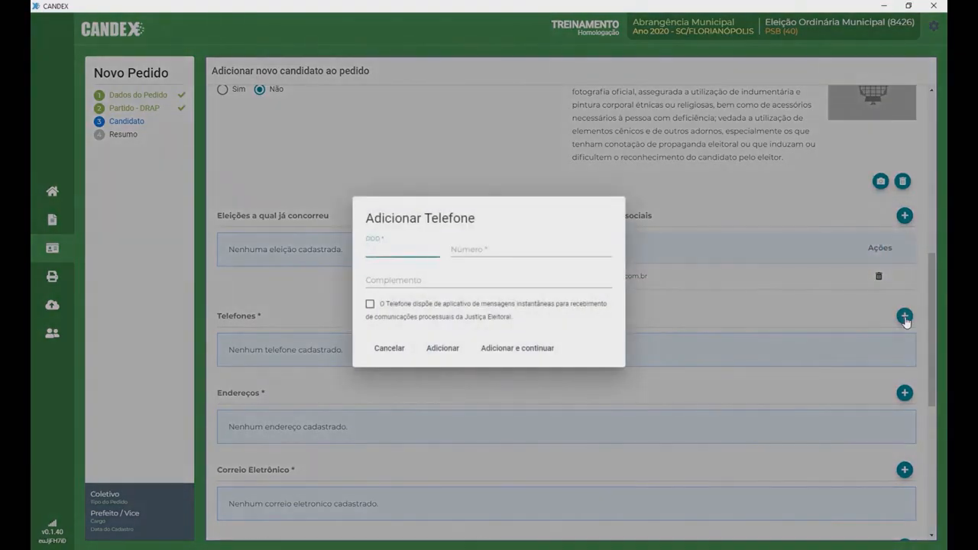
{"action": "type", "text": "48"}
{"action": "left_click", "coordinate": [461, 248]}
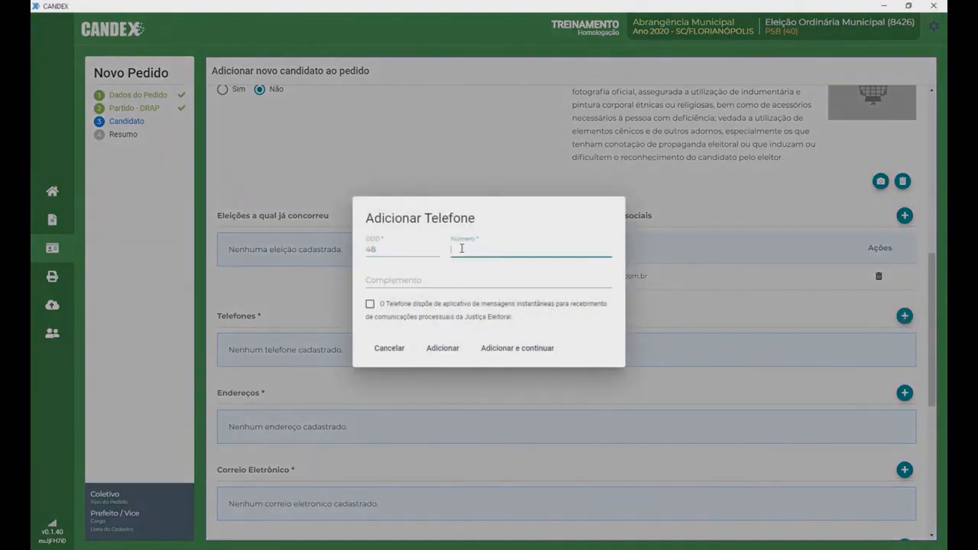
{"action": "type", "text": "99991-1111"}
{"action": "left_click", "coordinate": [370, 304]}
{"action": "left_click", "coordinate": [441, 334]}
{"action": "left_click", "coordinate": [362, 351]}
{"action": "left_click", "coordinate": [455, 319]}
{"action": "left_click", "coordinate": [439, 367]}
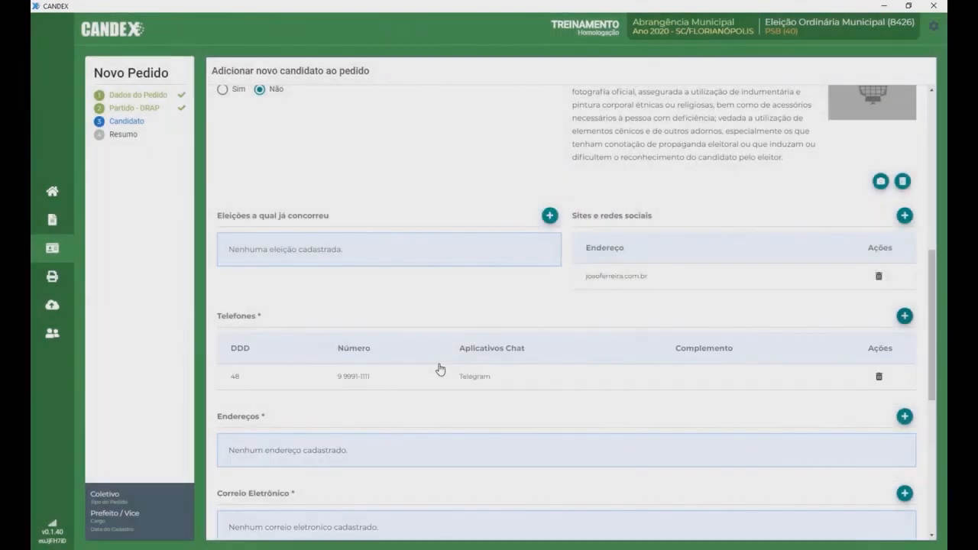
Step: Add a second area-code 48 phone number for the candidate
{"action": "left_click", "coordinate": [904, 315]}
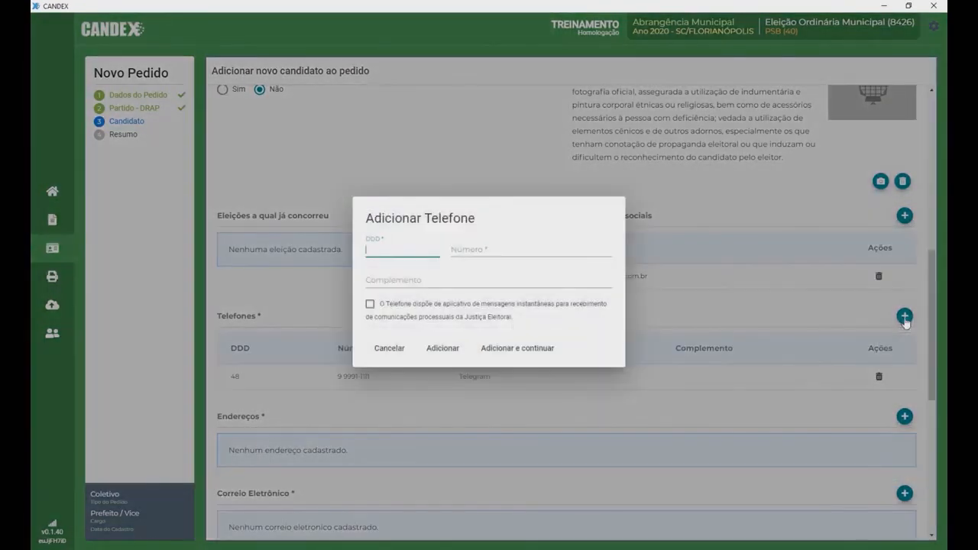
{"action": "left_click", "coordinate": [505, 250]}
{"action": "type", "text": "3 2222-2222"}
{"action": "left_click", "coordinate": [437, 350]}
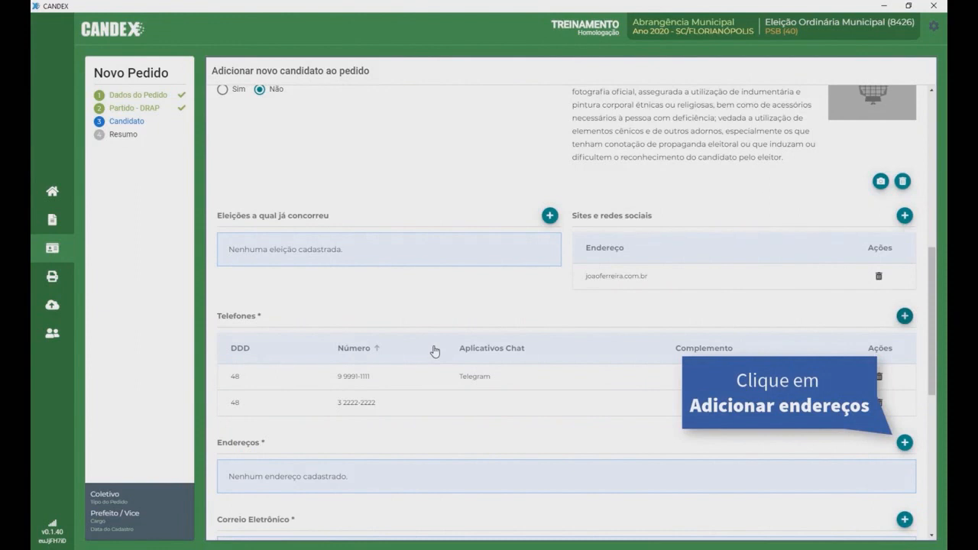
{"action": "left_click", "coordinate": [905, 443]}
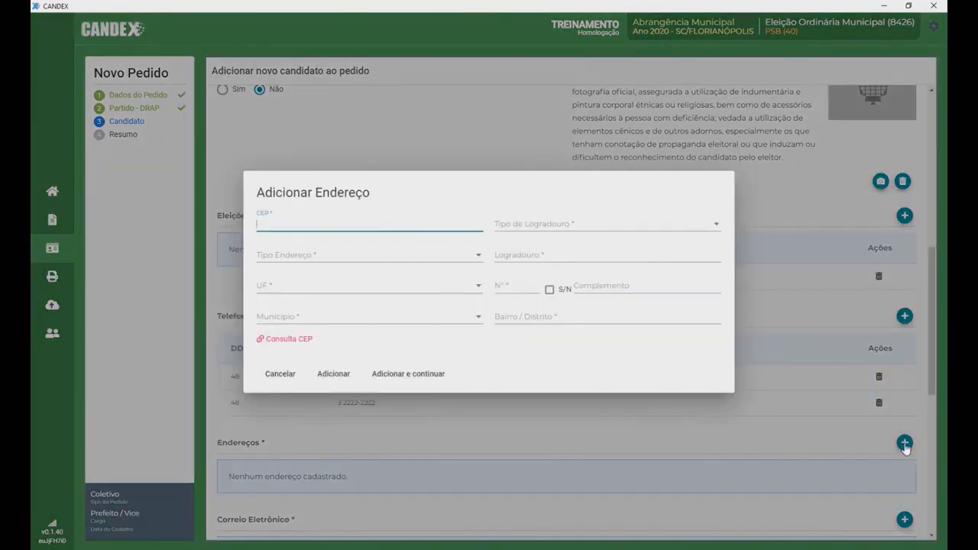
Step: Save the candidate's RUA address as Atribuição de CNPJ, reused for notification and committee
{"action": "left_click", "coordinate": [713, 224]}
{"action": "left_click_drag", "start_coordinate": [726, 218], "coordinate": [726, 306]}
{"action": "left_click", "coordinate": [677, 338]}
{"action": "left_click", "coordinate": [415, 258]}
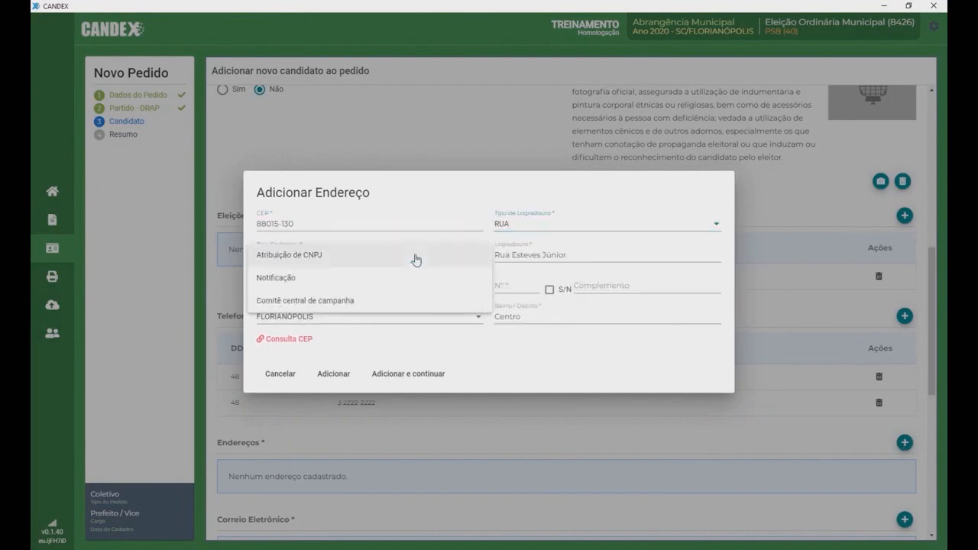
{"action": "left_click", "coordinate": [349, 261]}
{"action": "left_click", "coordinate": [508, 280]}
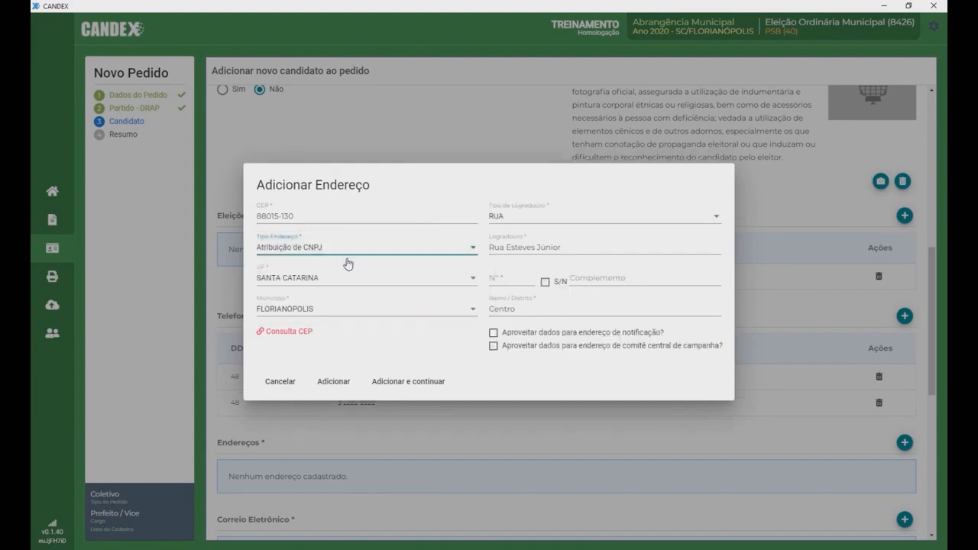
{"action": "type", "text": "68"}
{"action": "left_click", "coordinate": [493, 333]}
{"action": "left_click", "coordinate": [493, 345]}
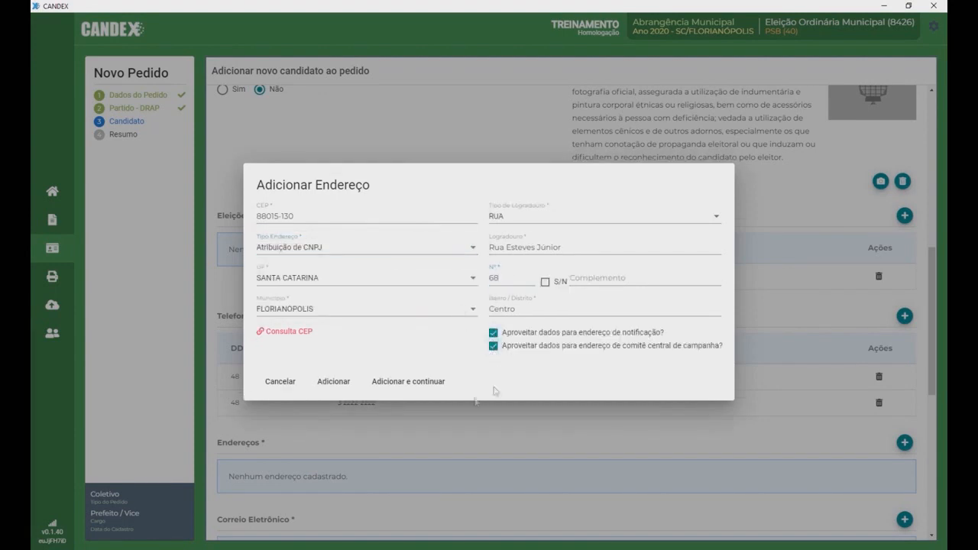
{"action": "left_click", "coordinate": [331, 381]}
{"action": "scroll", "coordinate": [919, 374], "scroll_direction": "down", "scroll_amount": 5}
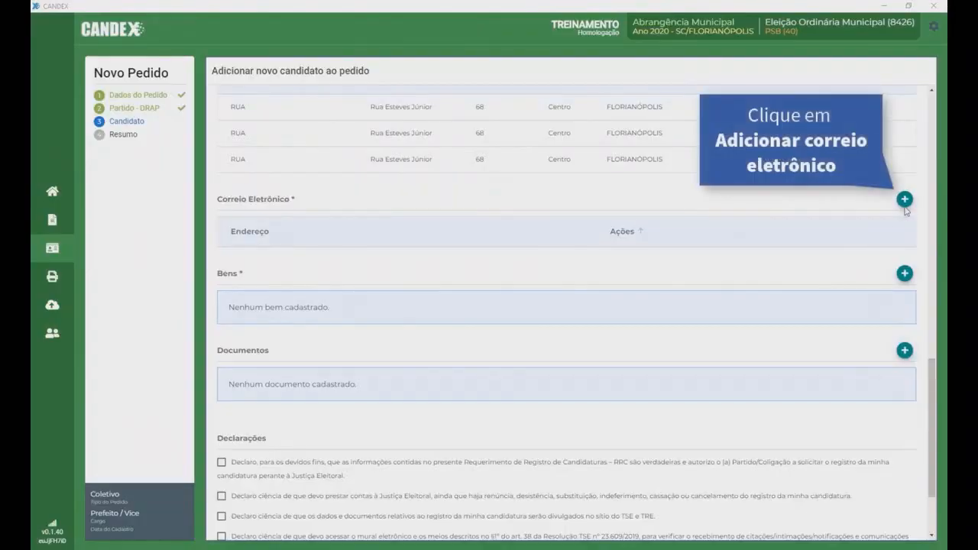
Step: Add the candidate's e-mail address under Correio Eletrônico, then abandon a new Bens entry without choosing a type
{"action": "left_click", "coordinate": [906, 202]}
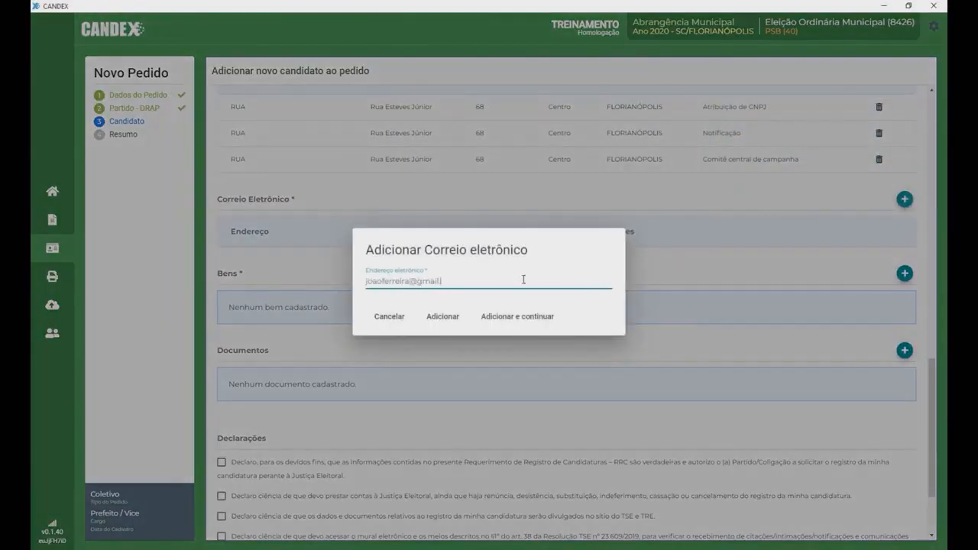
{"action": "left_click", "coordinate": [443, 315]}
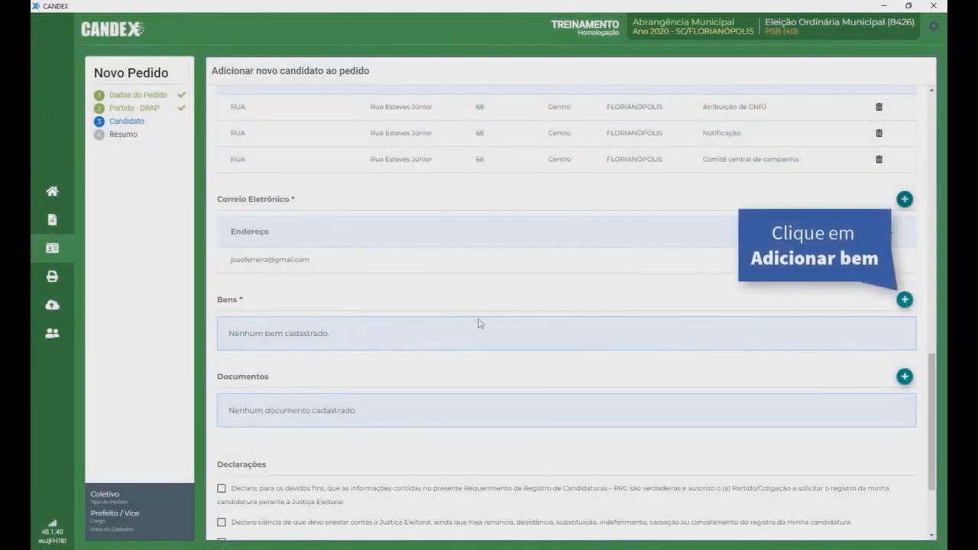
{"action": "left_click", "coordinate": [905, 301]}
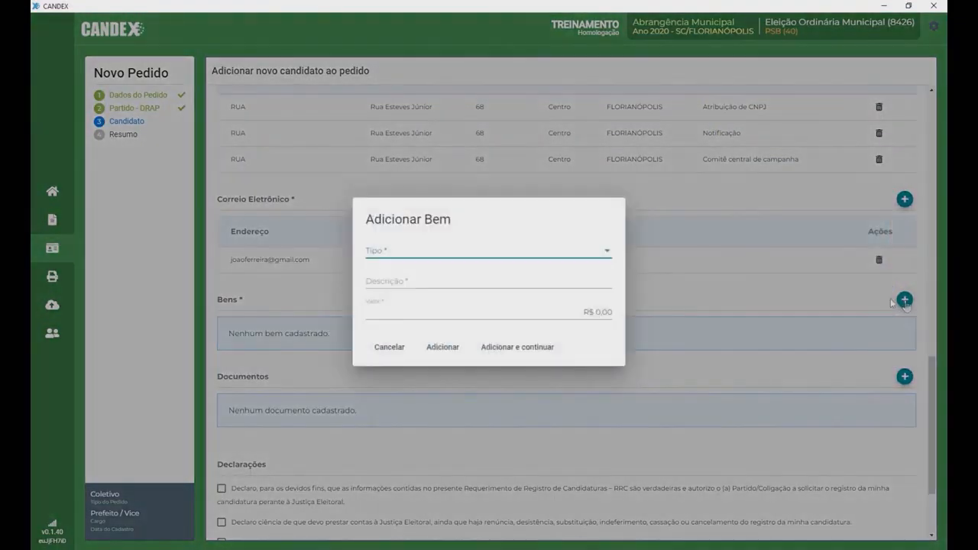
{"action": "left_click", "coordinate": [608, 252]}
{"action": "left_click_drag", "start_coordinate": [616, 255], "coordinate": [618, 321]}
{"action": "left_click", "coordinate": [618, 224]}
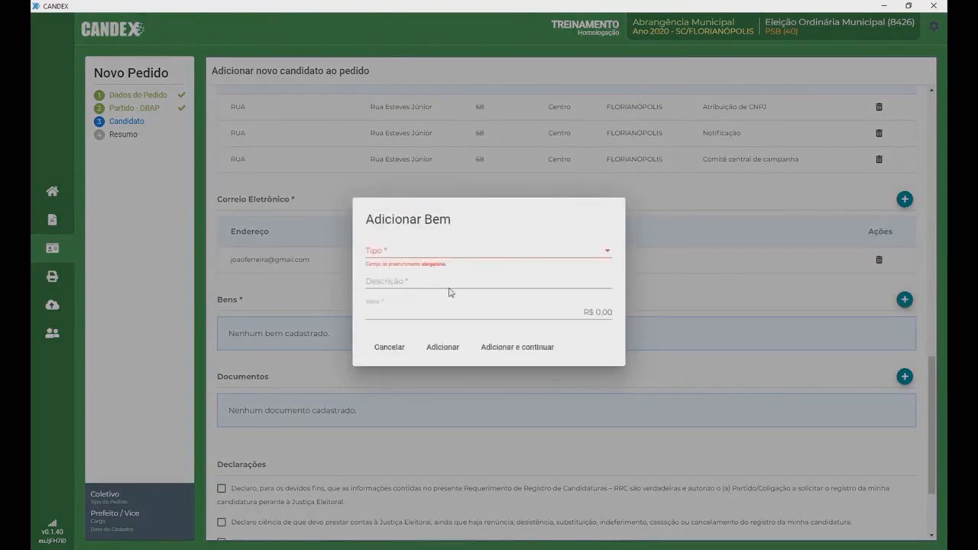
{"action": "left_click", "coordinate": [390, 348]}
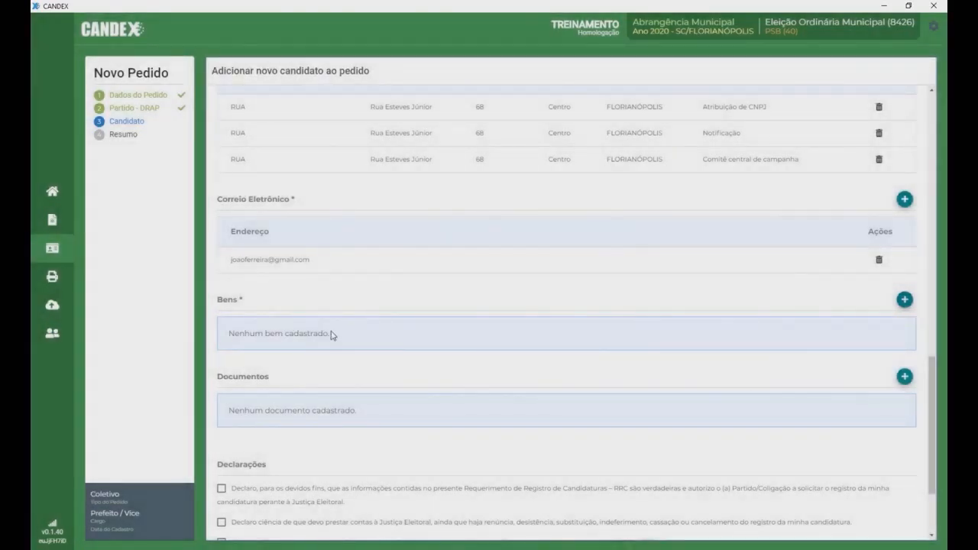
{"action": "scroll", "coordinate": [331, 334], "scroll_direction": "down", "scroll_amount": 3}
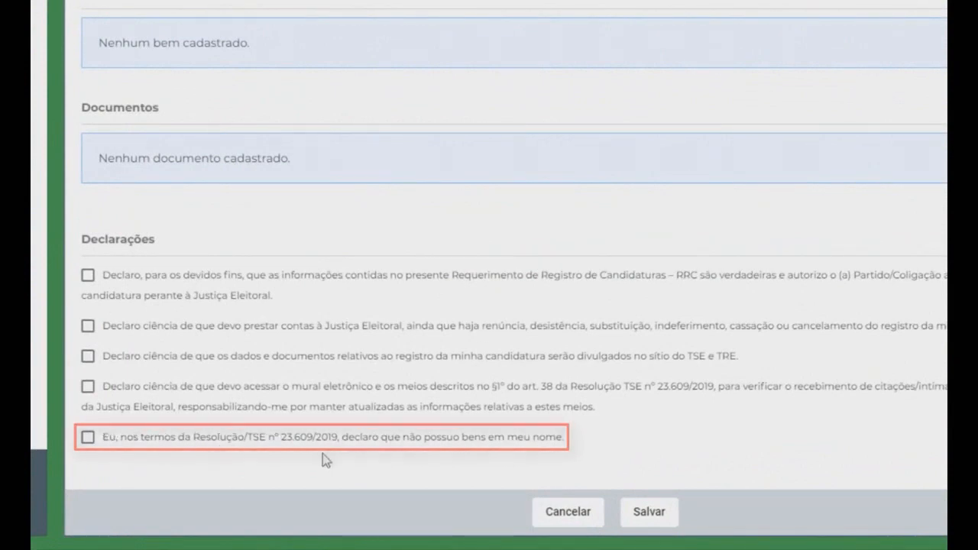
Step: Tick the Declarações checkbox 'declaro que não possuo bens em meu nome'
{"action": "left_click", "coordinate": [98, 442]}
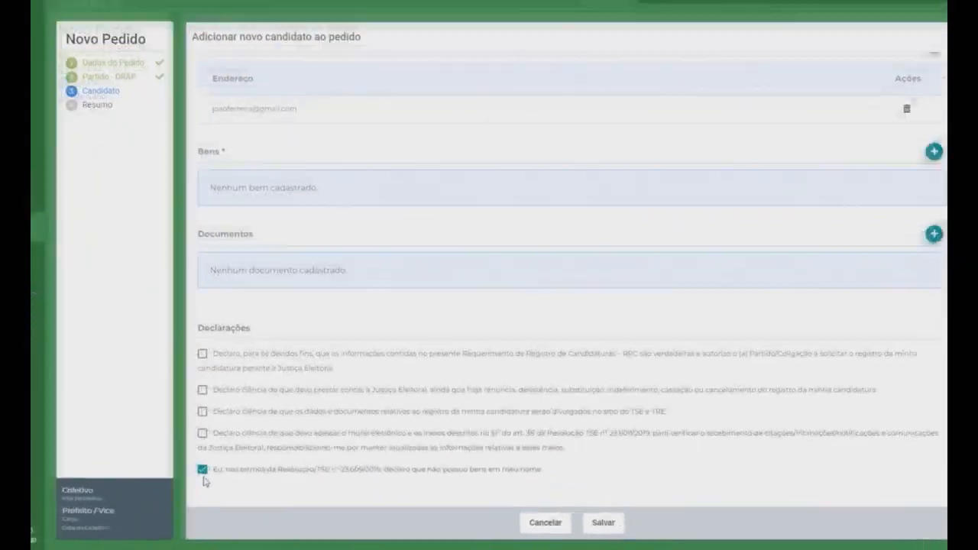
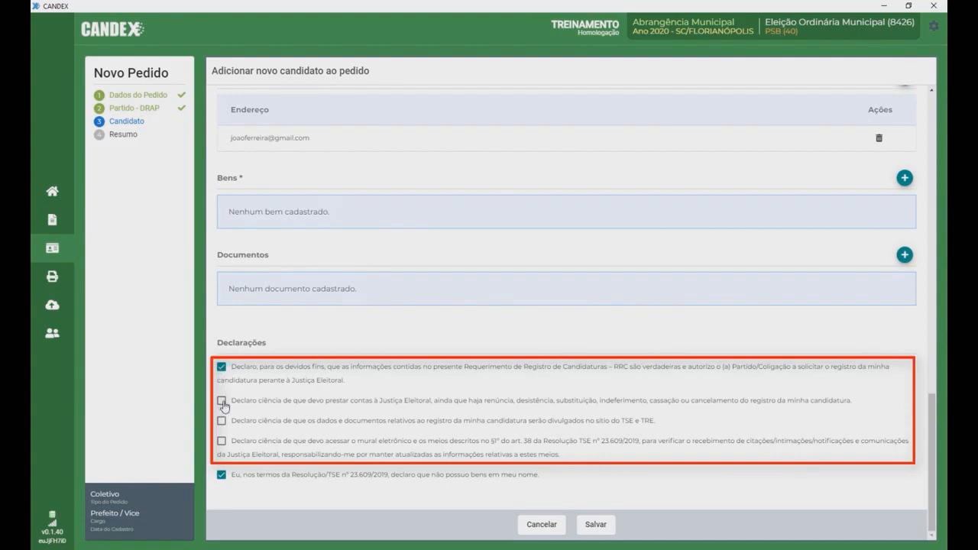
Step: Tick the accounts-rendering and electronic notice-board declaration checkboxes
{"action": "left_click", "coordinate": [222, 400]}
{"action": "left_click", "coordinate": [221, 443]}
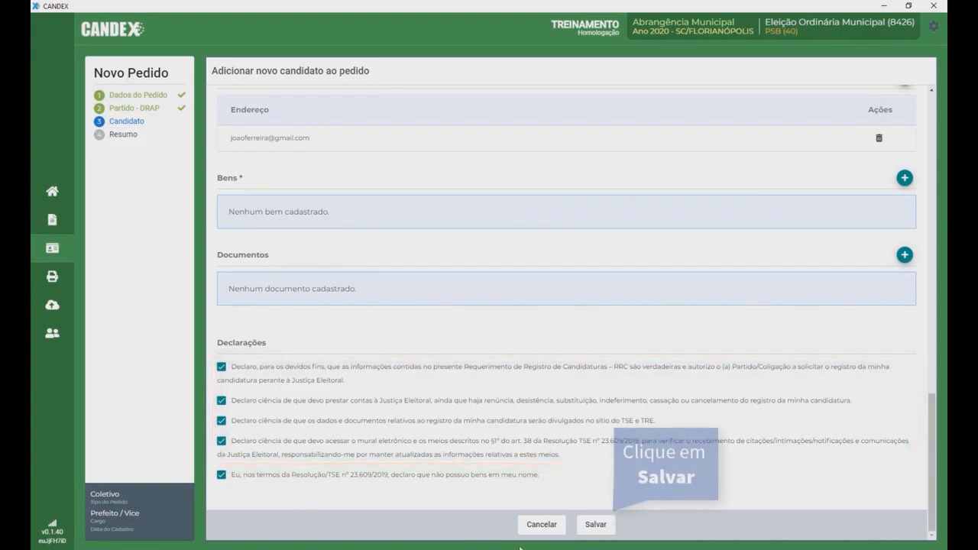
Step: Save the candidate, conclude the Prefeito/Vice-Prefeito request from its summary, and decline the DRAP printout
{"action": "left_click", "coordinate": [595, 524]}
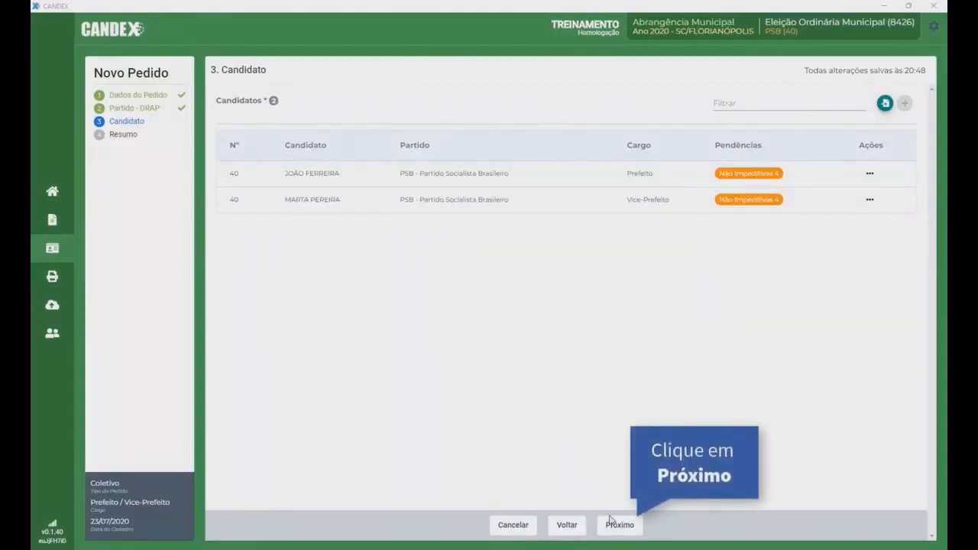
{"action": "left_click", "coordinate": [619, 525]}
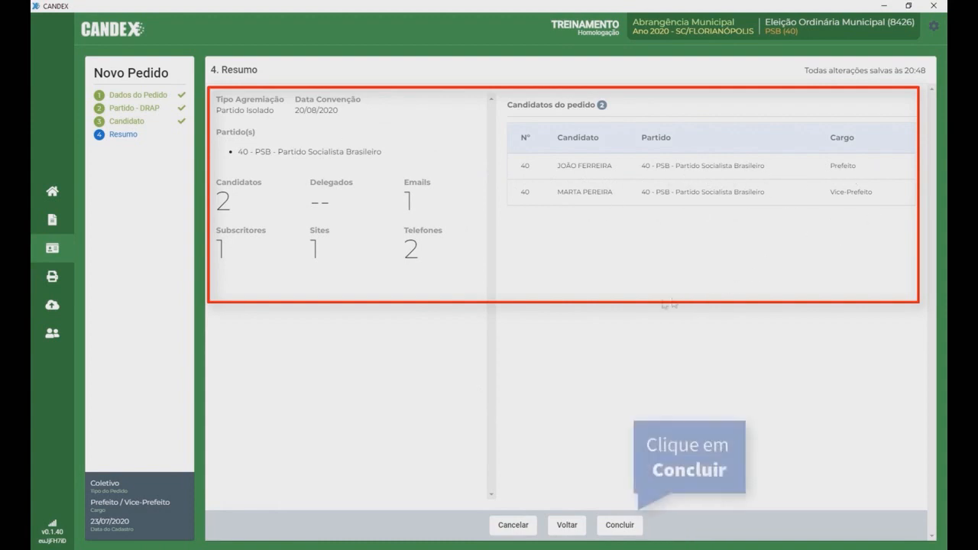
{"action": "left_click", "coordinate": [618, 527]}
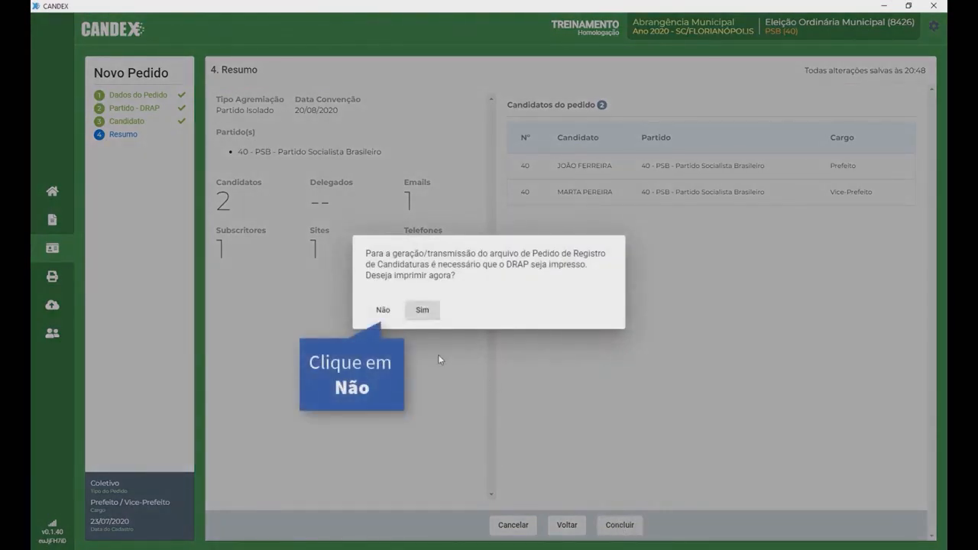
{"action": "left_click", "coordinate": [383, 311]}
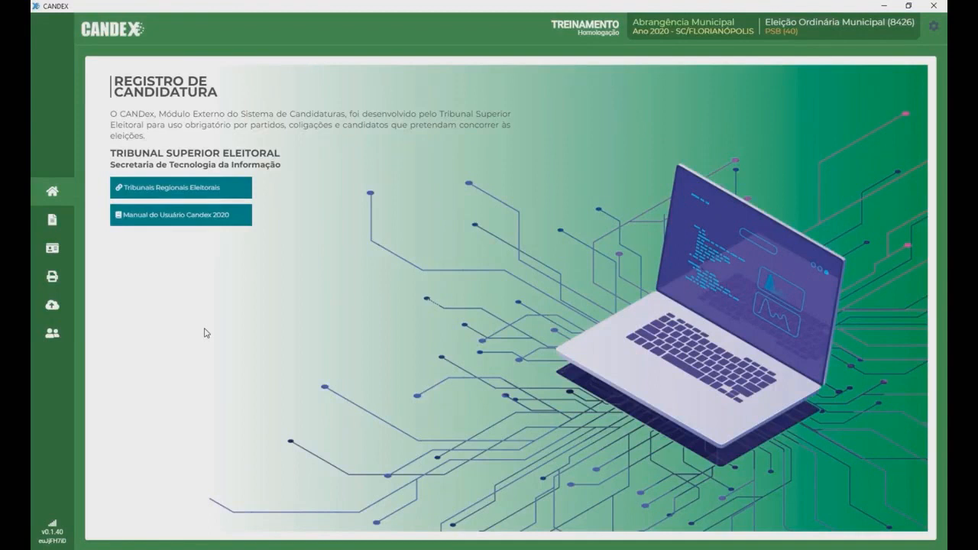
{"action": "left_click", "coordinate": [53, 278]}
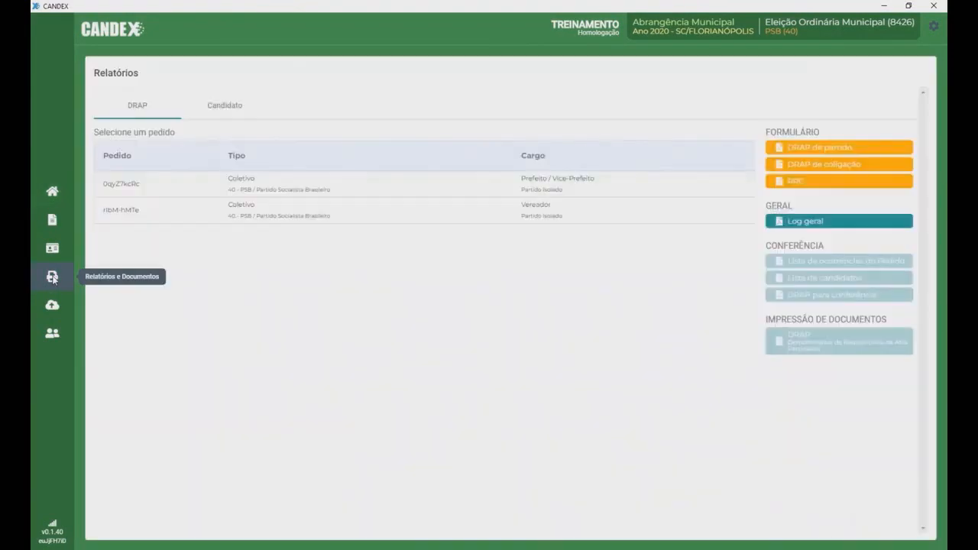
{"action": "left_click", "coordinate": [320, 185]}
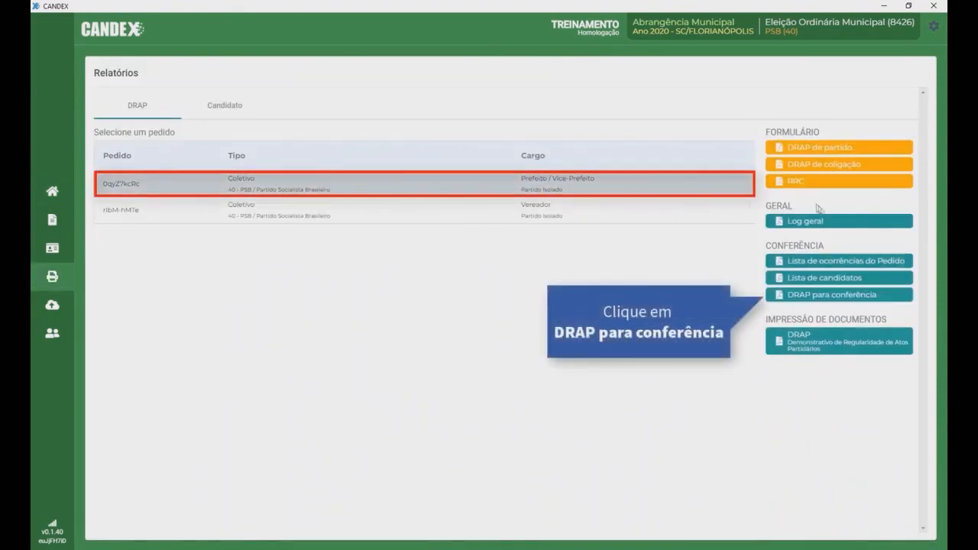
{"action": "left_click", "coordinate": [836, 295]}
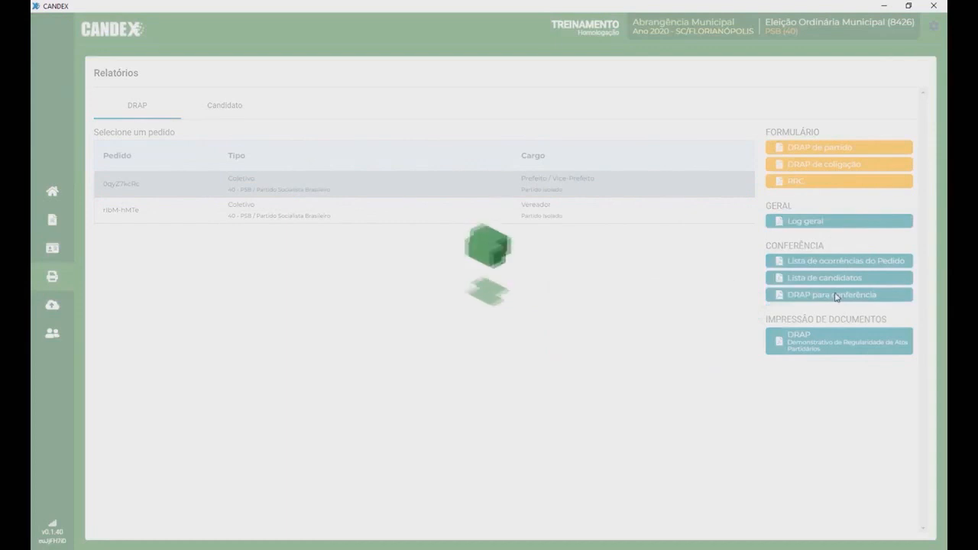
{"action": "left_click_drag", "start_coordinate": [733, 201], "coordinate": [744, 169]}
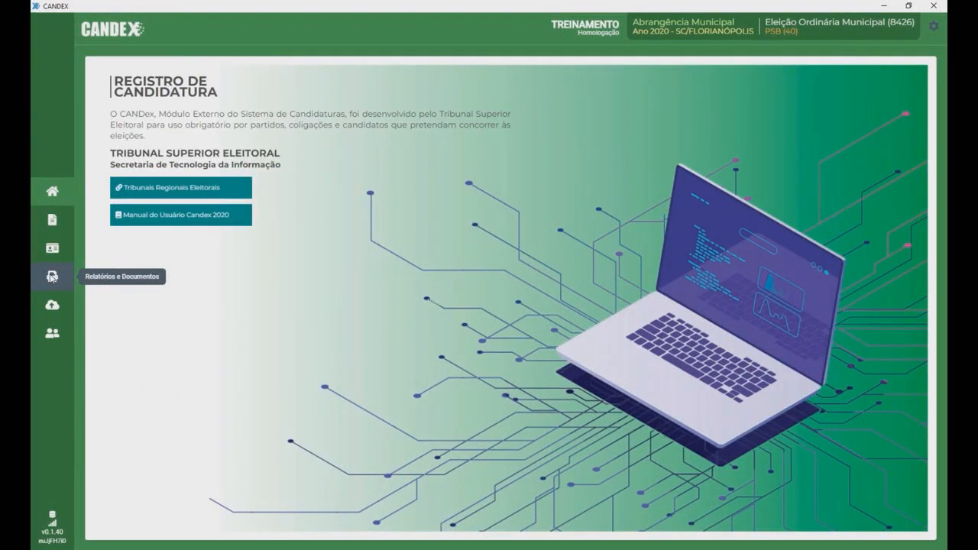
{"action": "left_click", "coordinate": [52, 276]}
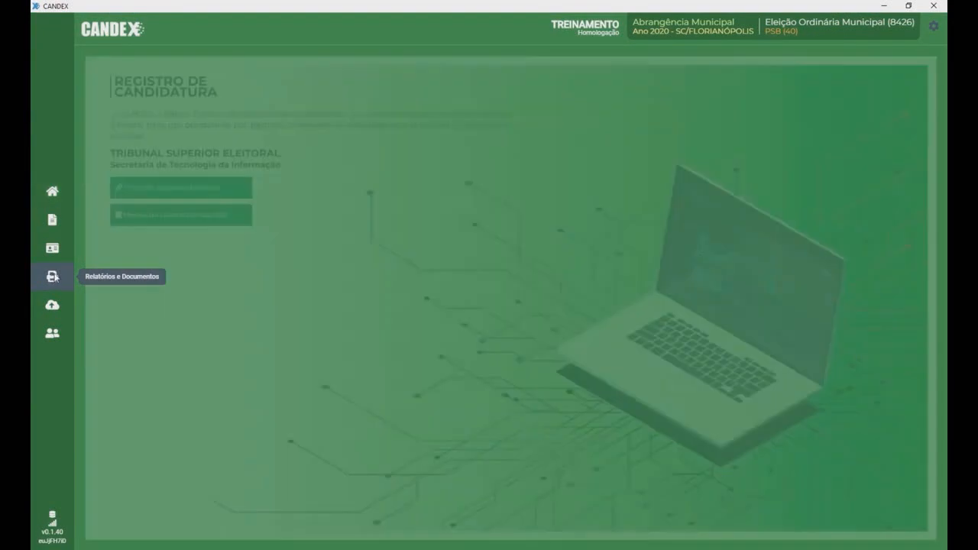
{"action": "left_click", "coordinate": [229, 107]}
{"action": "left_click", "coordinate": [227, 188]}
{"action": "left_click", "coordinate": [495, 191]}
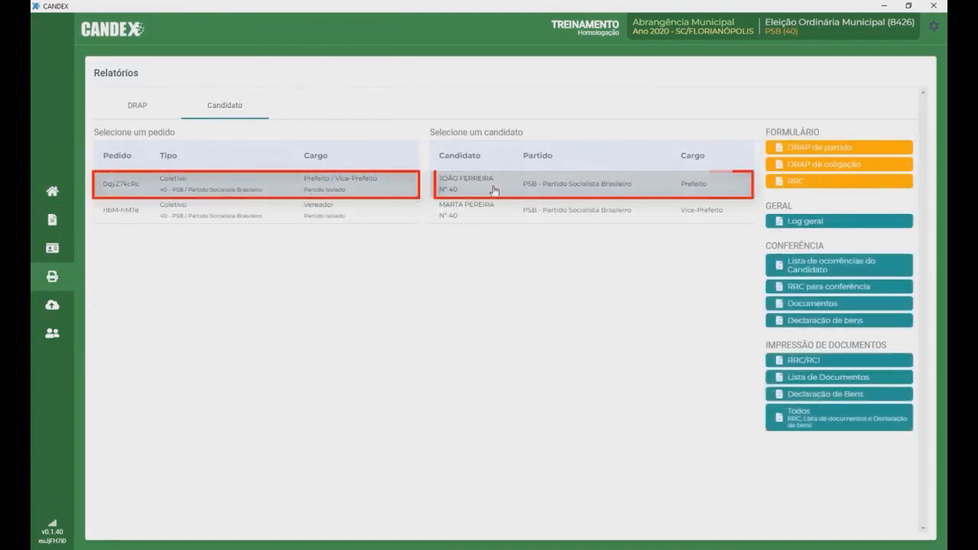
{"action": "left_click", "coordinate": [837, 288]}
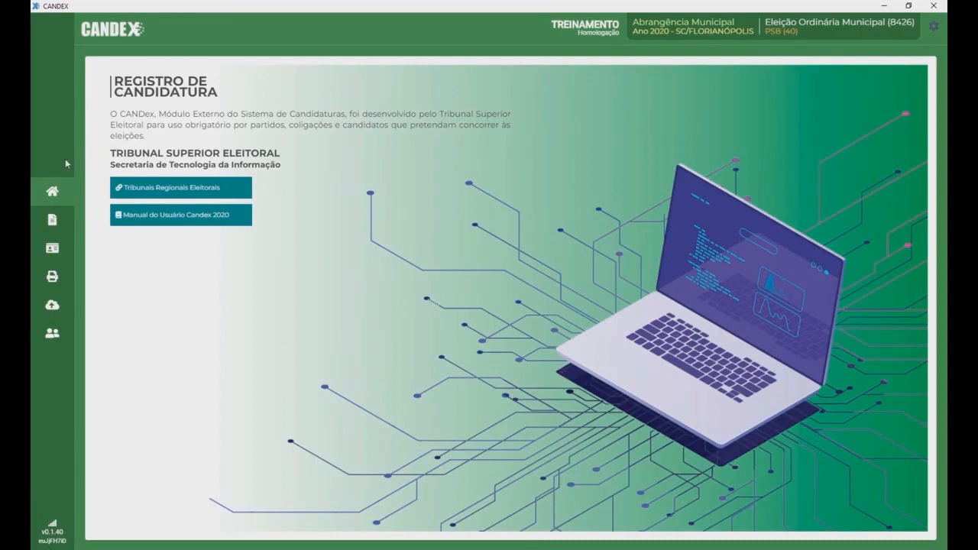
{"action": "left_click", "coordinate": [56, 279]}
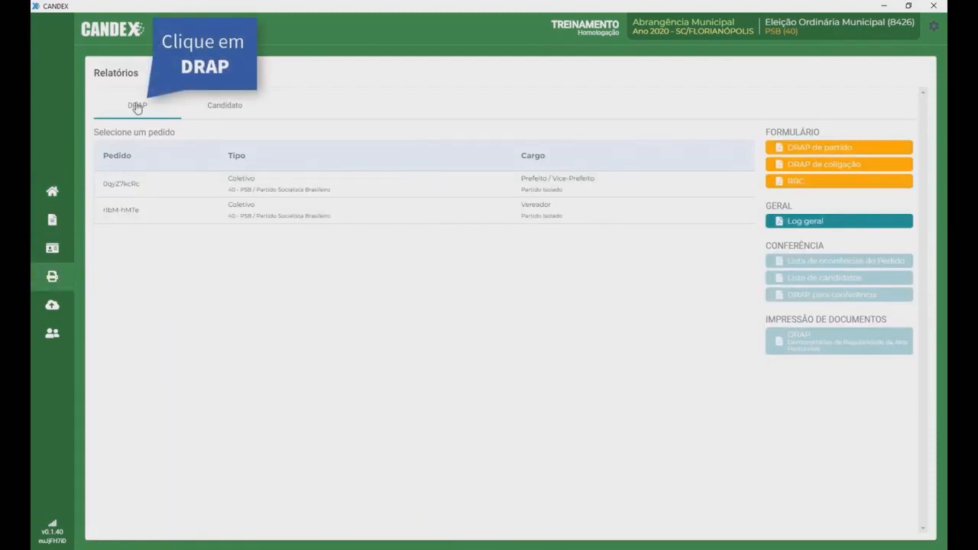
{"action": "left_click", "coordinate": [262, 189]}
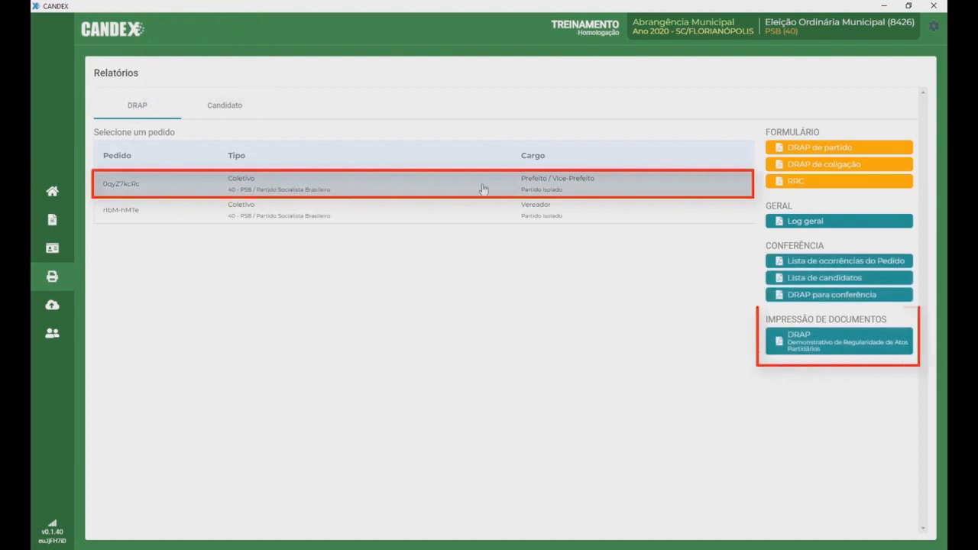
{"action": "left_click", "coordinate": [829, 344]}
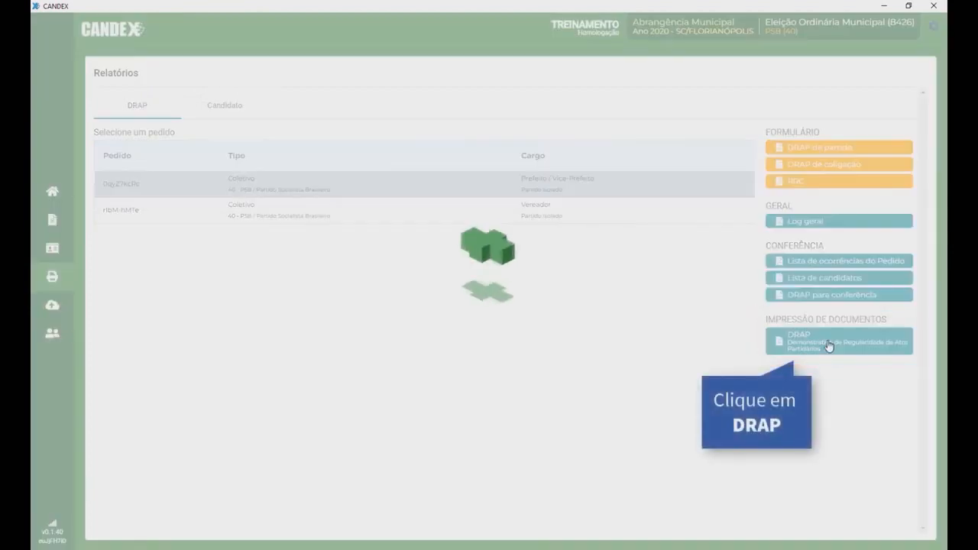
{"action": "left_click", "coordinate": [418, 297]}
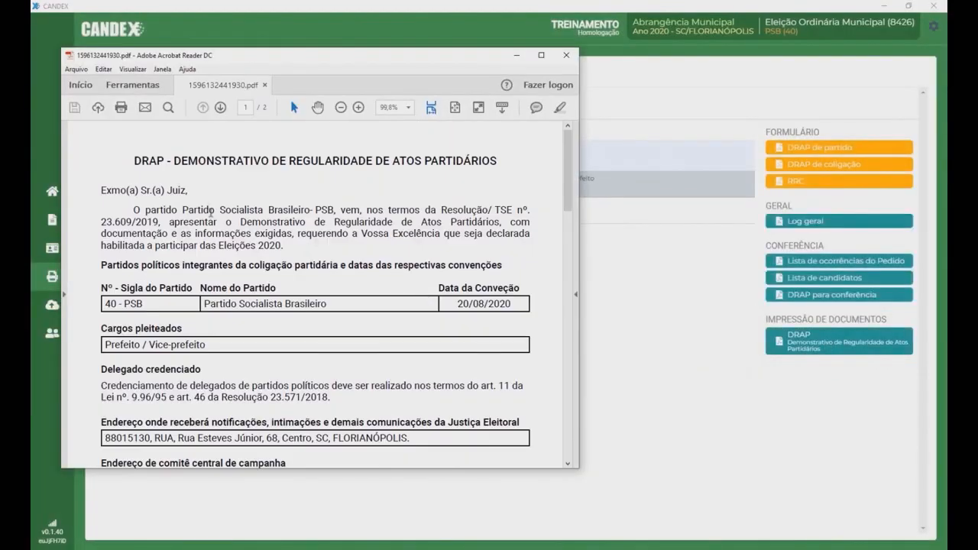
{"action": "left_click_drag", "start_coordinate": [568, 175], "coordinate": [594, 156]}
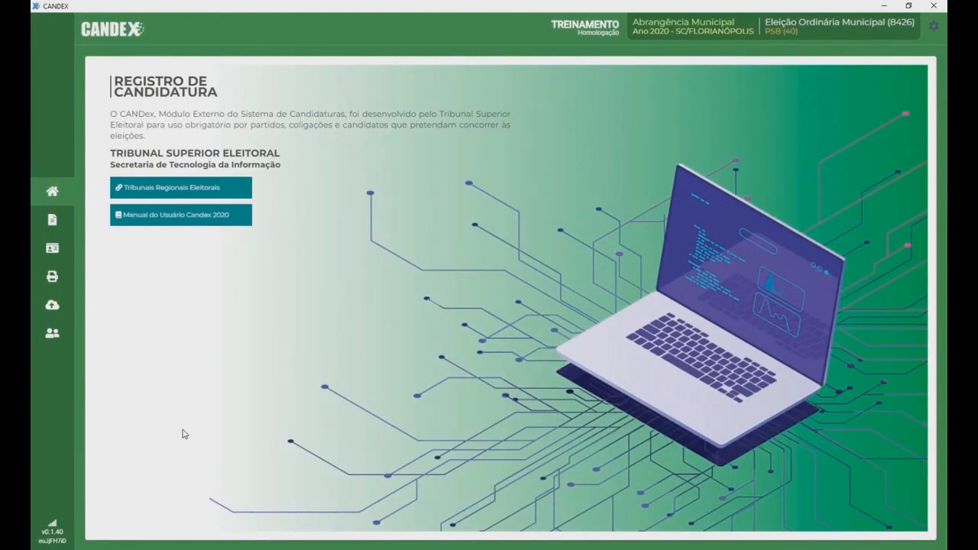
Step: In candidate reports, select the Prefeito/Vice-Prefeito request and its mayoral candidate
{"action": "left_click", "coordinate": [52, 276]}
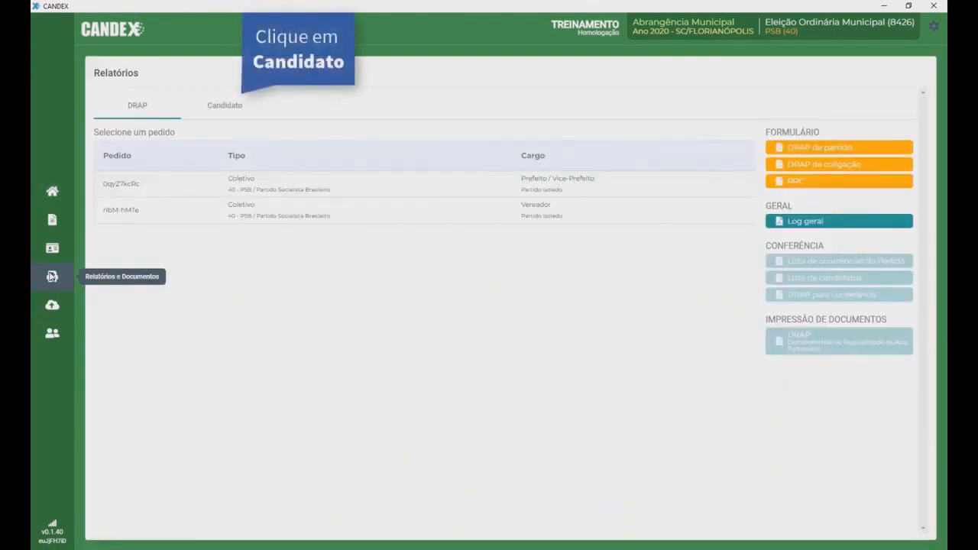
{"action": "left_click", "coordinate": [224, 106]}
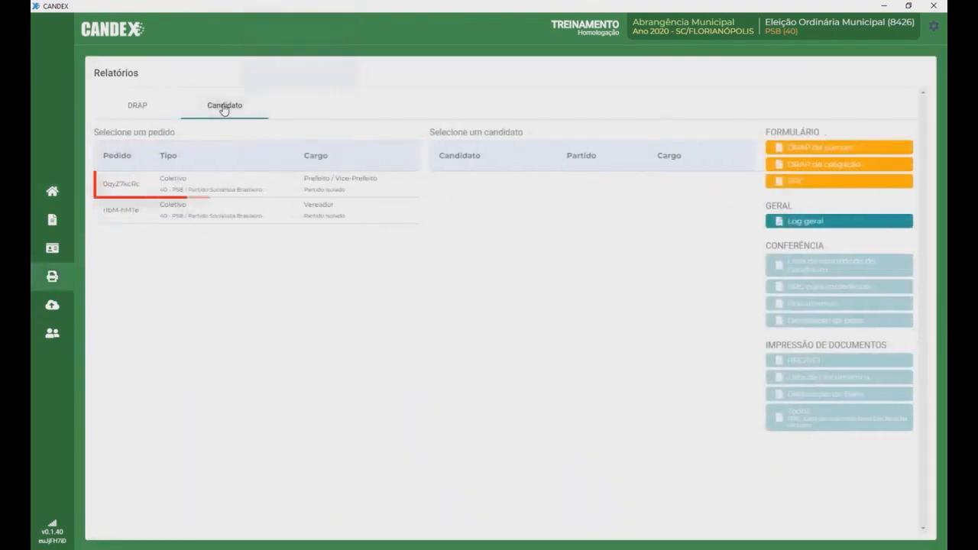
{"action": "left_click", "coordinate": [344, 191]}
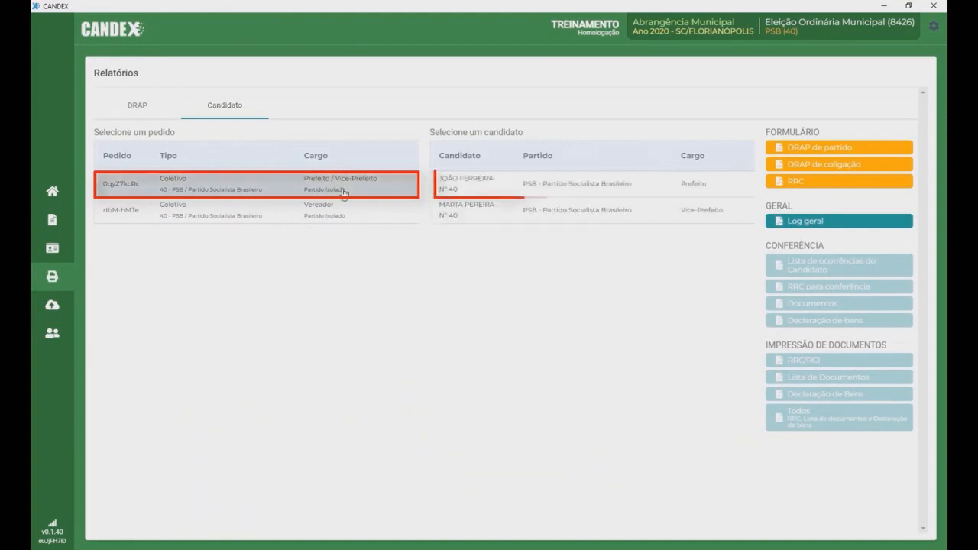
{"action": "left_click", "coordinate": [524, 189]}
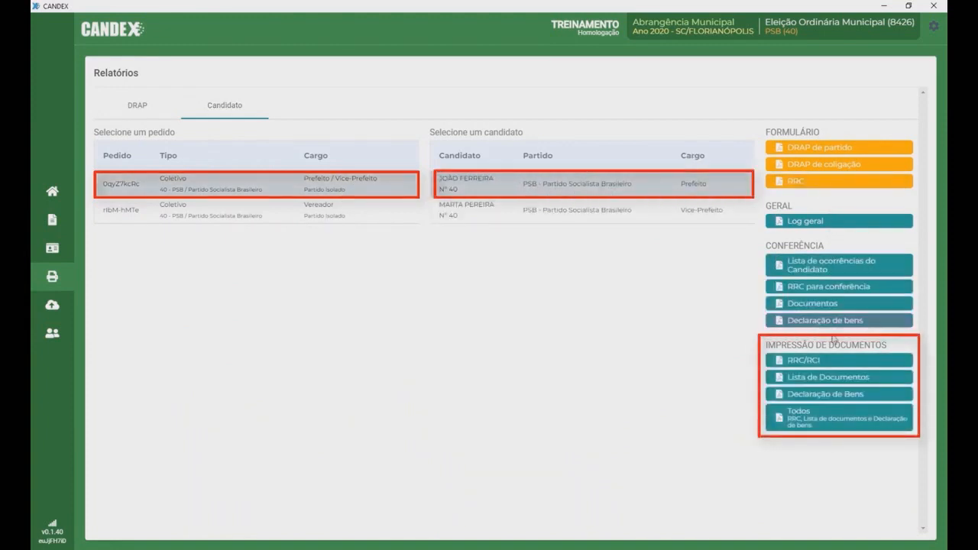
Step: Generate the RRC/RCI, Lista de Documentos and Declaração de Bens PDFs for the candidate
{"action": "left_click", "coordinate": [829, 365]}
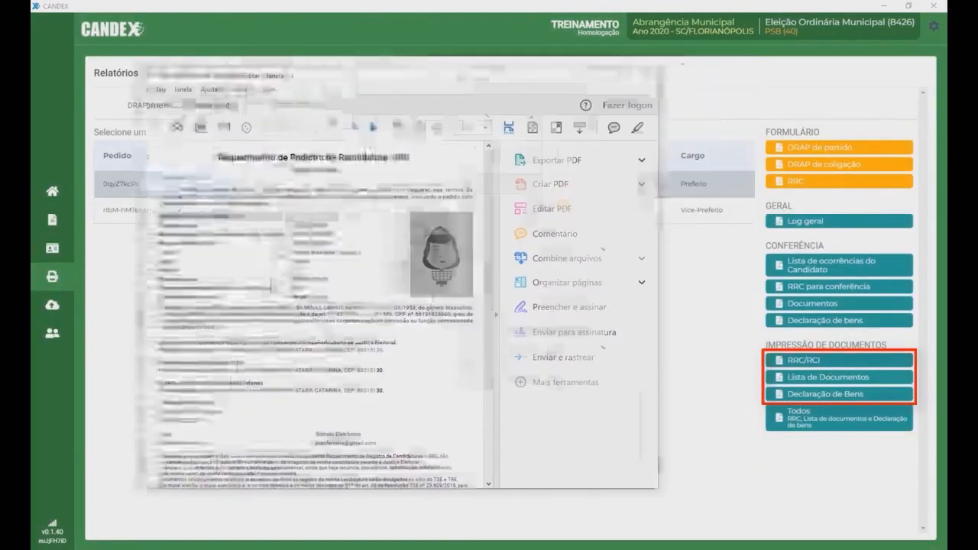
{"action": "left_click", "coordinate": [833, 382]}
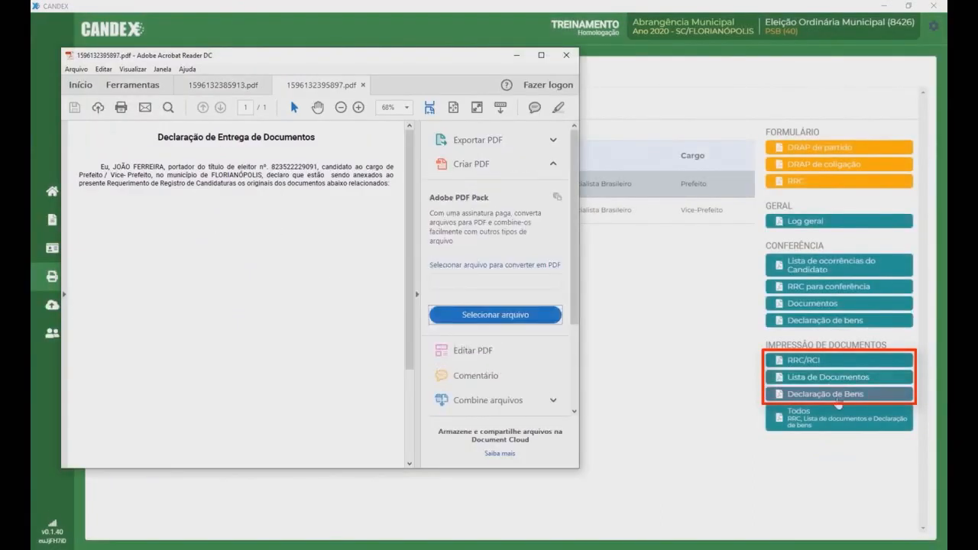
{"action": "left_click", "coordinate": [840, 394]}
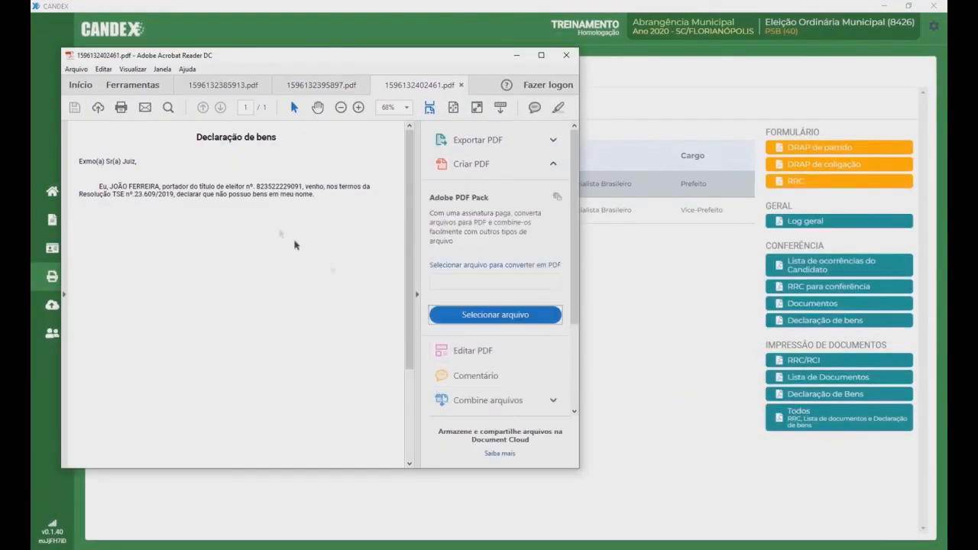
{"action": "left_click", "coordinate": [416, 294]}
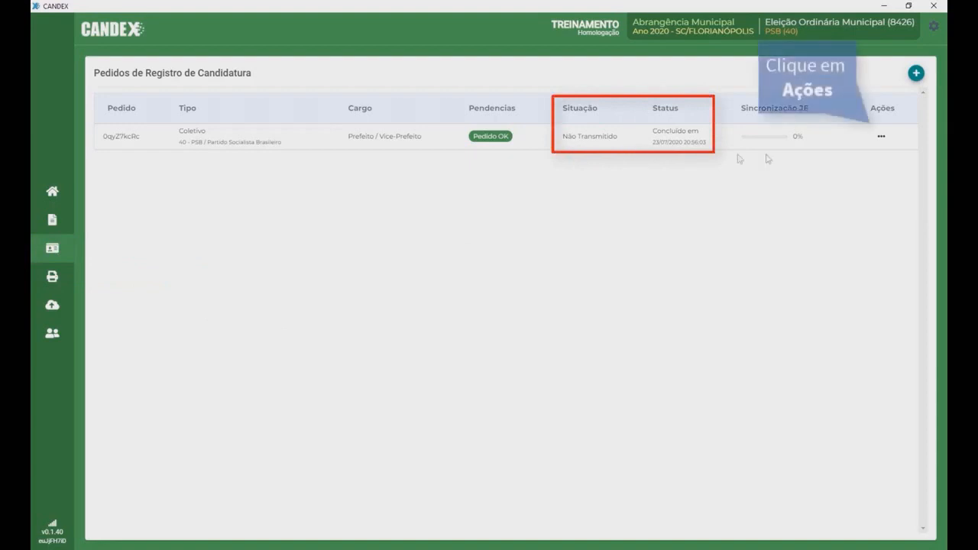
Step: Send the Prefeito/Vice-Prefeito request via Ações > Enviar, confirm, and print the transmission receipt
{"action": "left_click", "coordinate": [881, 138]}
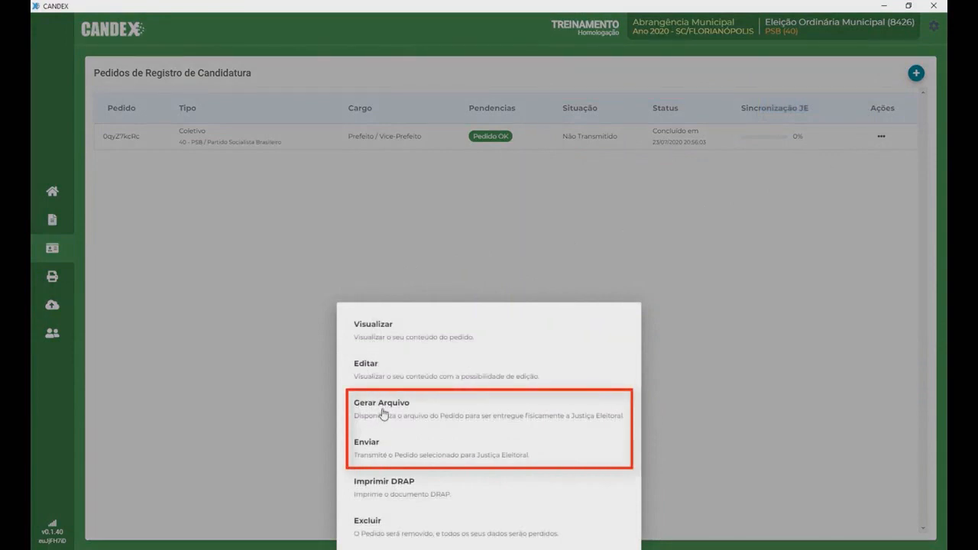
{"action": "left_click", "coordinate": [384, 451]}
{"action": "left_click", "coordinate": [421, 317]}
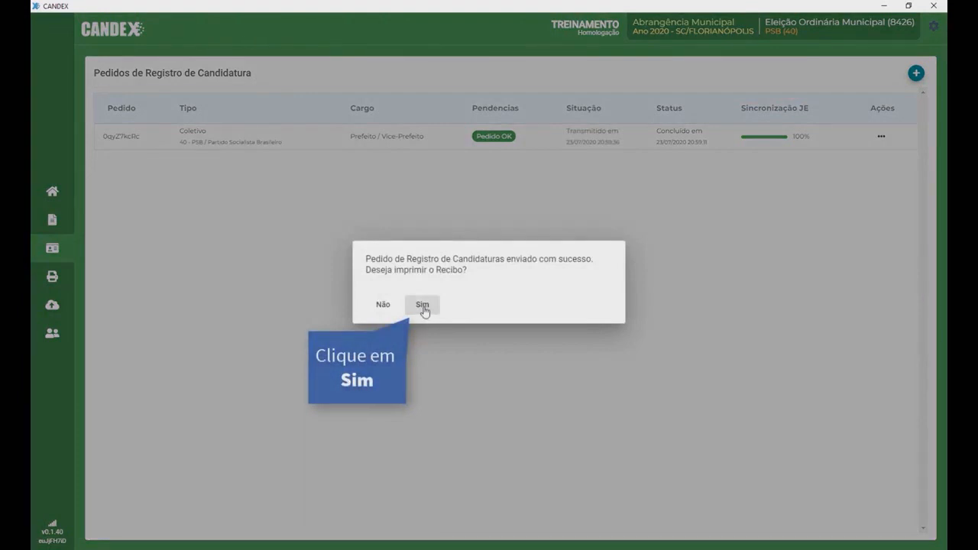
{"action": "left_click", "coordinate": [424, 306]}
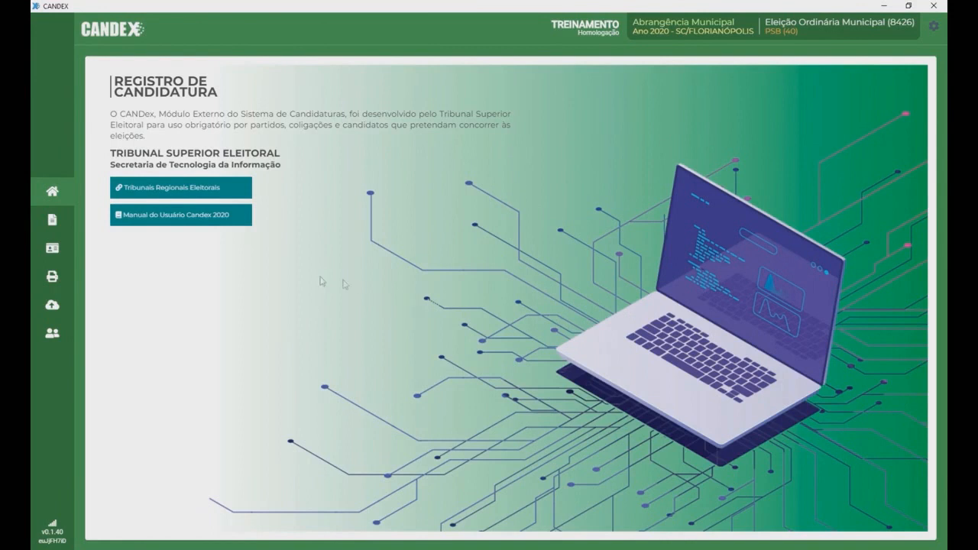
Step: Generate the request's .je file via Ações > Gerar Arquivo and save it in Downloads
{"action": "left_click", "coordinate": [52, 248]}
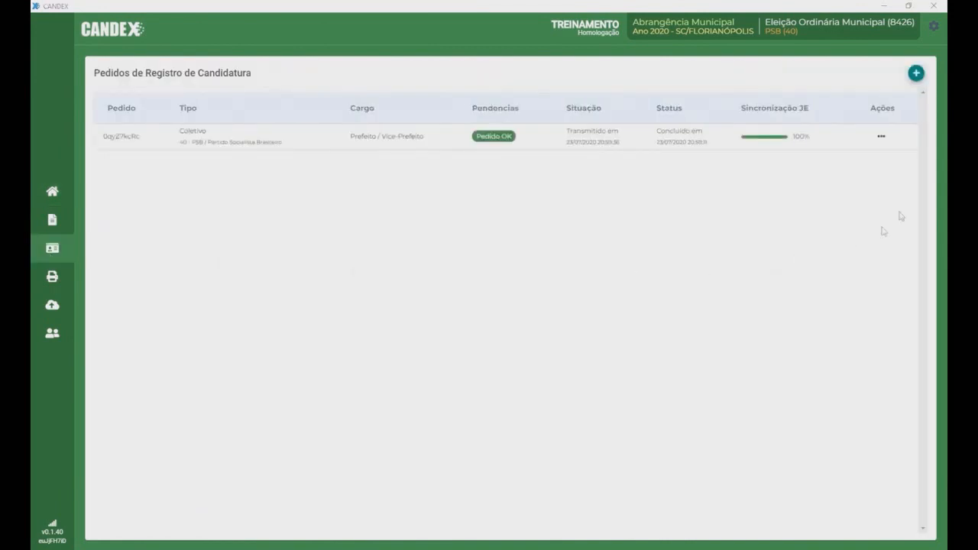
{"action": "left_click", "coordinate": [882, 139]}
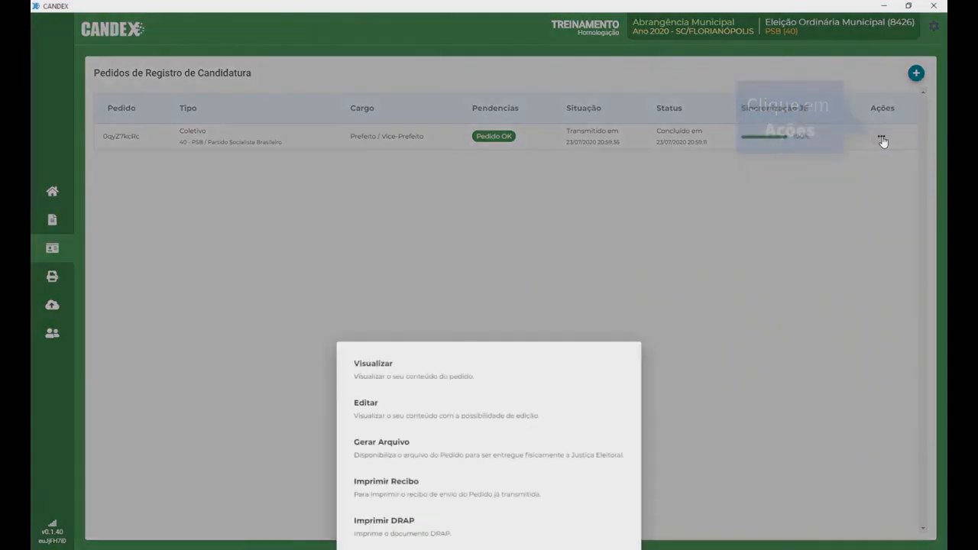
{"action": "left_click", "coordinate": [405, 444]}
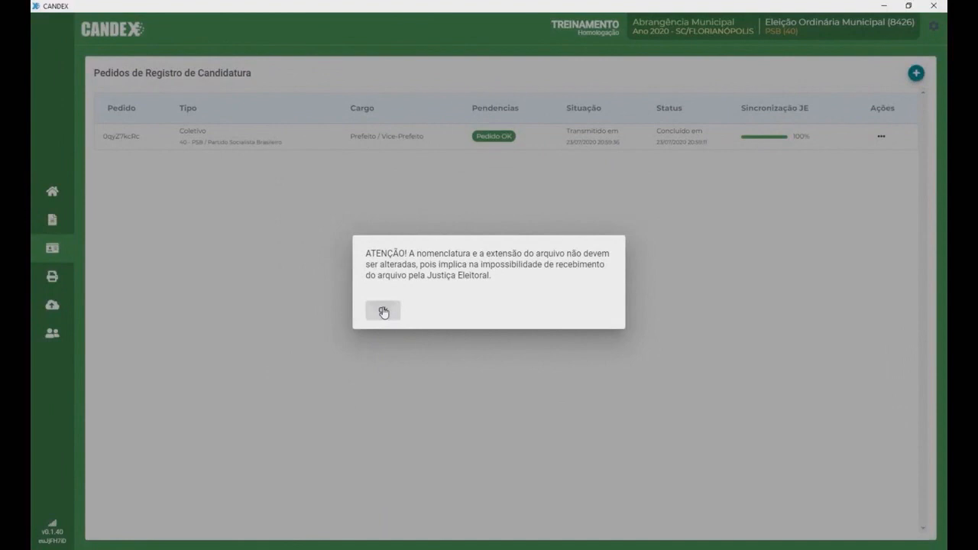
{"action": "left_click", "coordinate": [384, 311]}
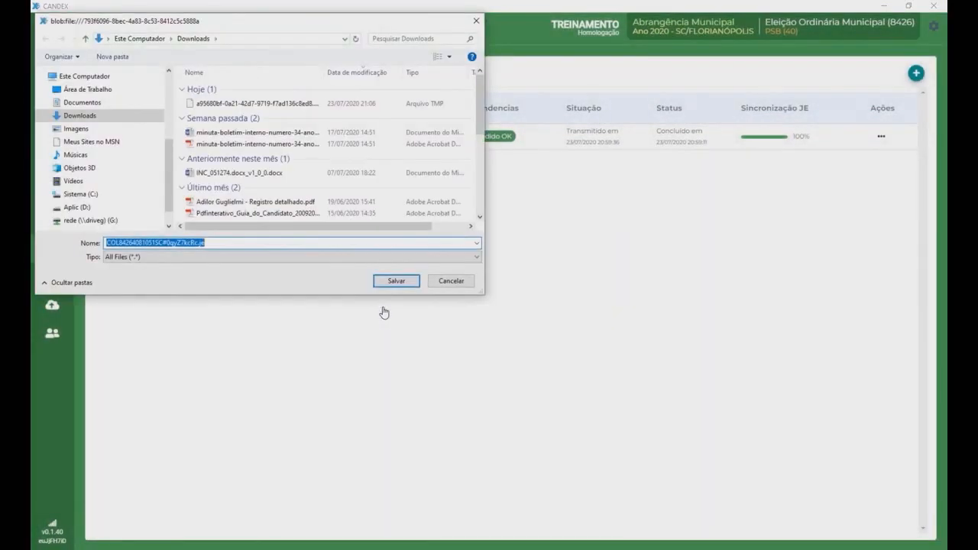
{"action": "left_click", "coordinate": [396, 282]}
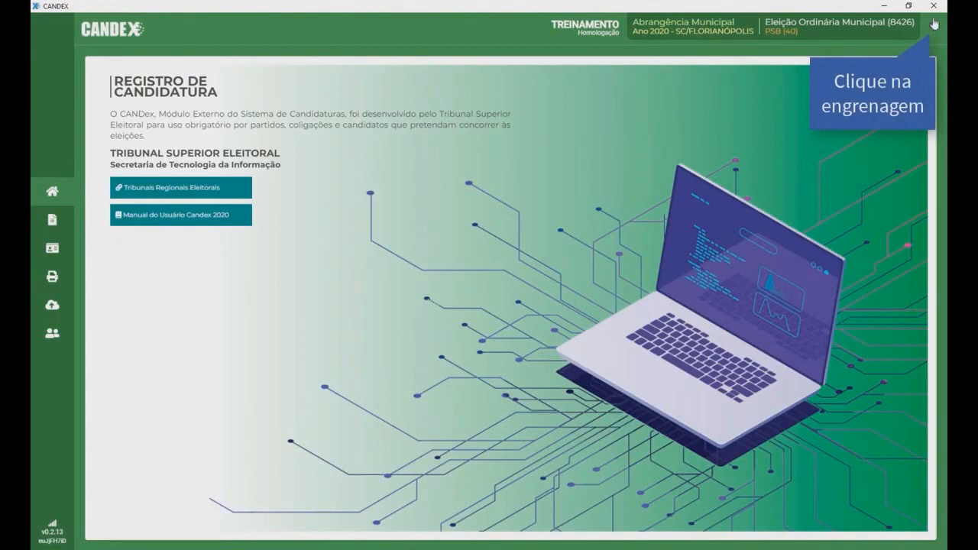
Step: From settings, generate a Cópia de Segurança and save it as candex.zip in Downloads
{"action": "left_click", "coordinate": [933, 28]}
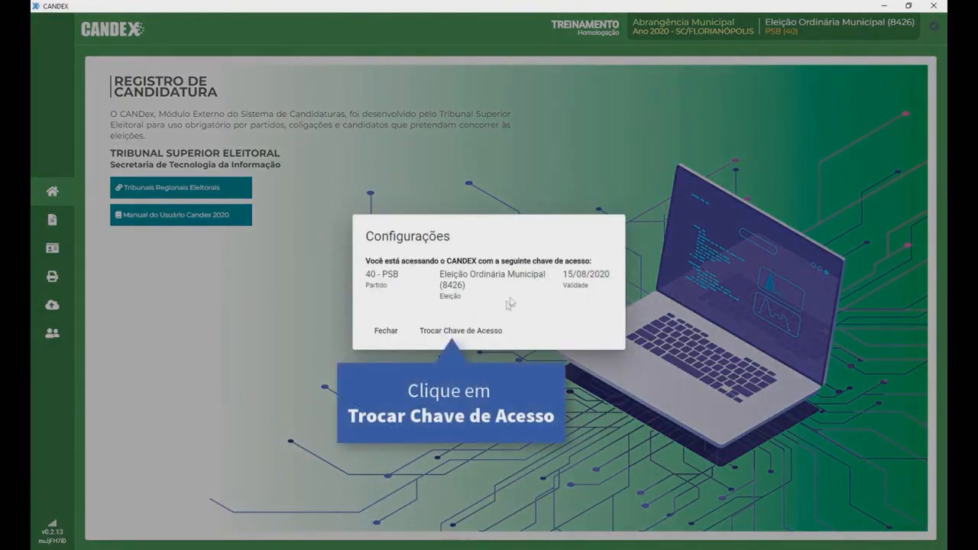
{"action": "left_click", "coordinate": [464, 336]}
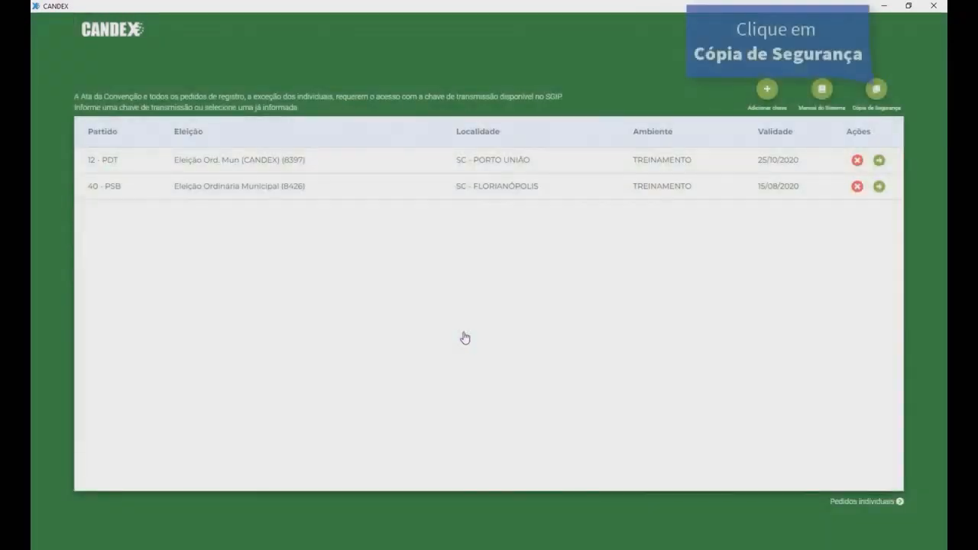
{"action": "left_click", "coordinate": [875, 90]}
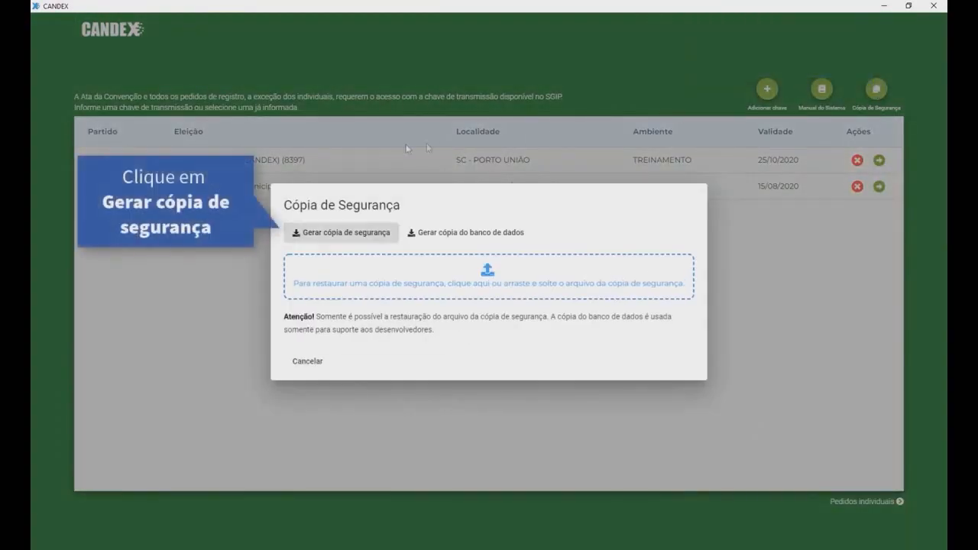
{"action": "left_click", "coordinate": [337, 233]}
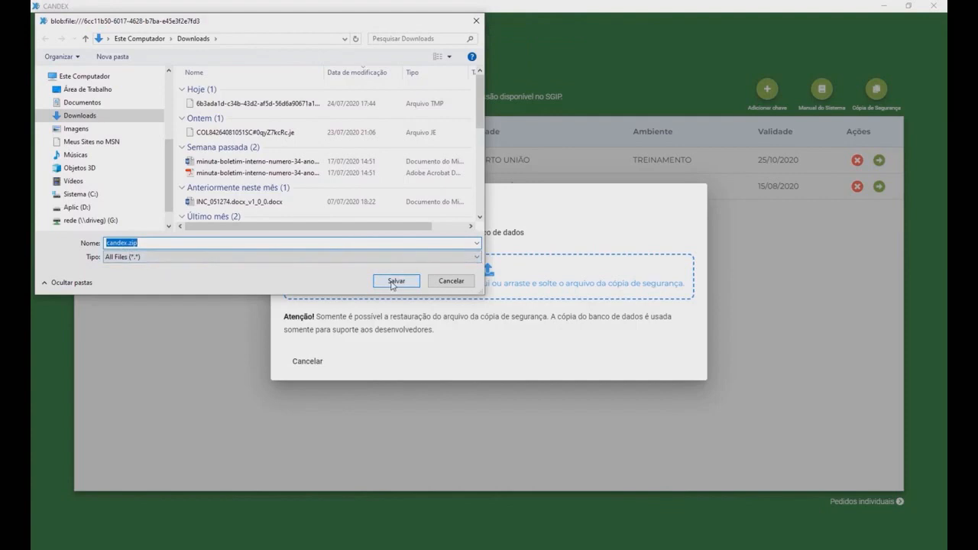
{"action": "left_click", "coordinate": [392, 283]}
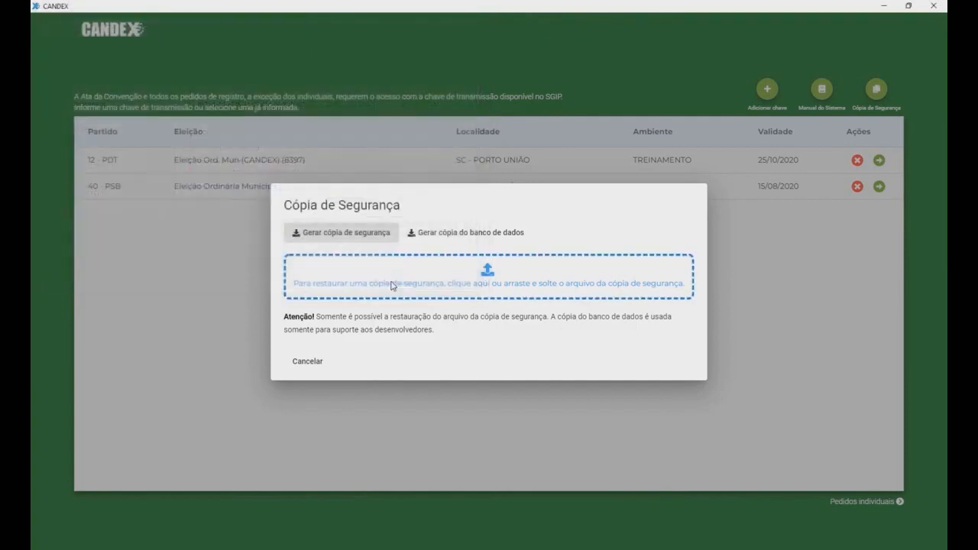
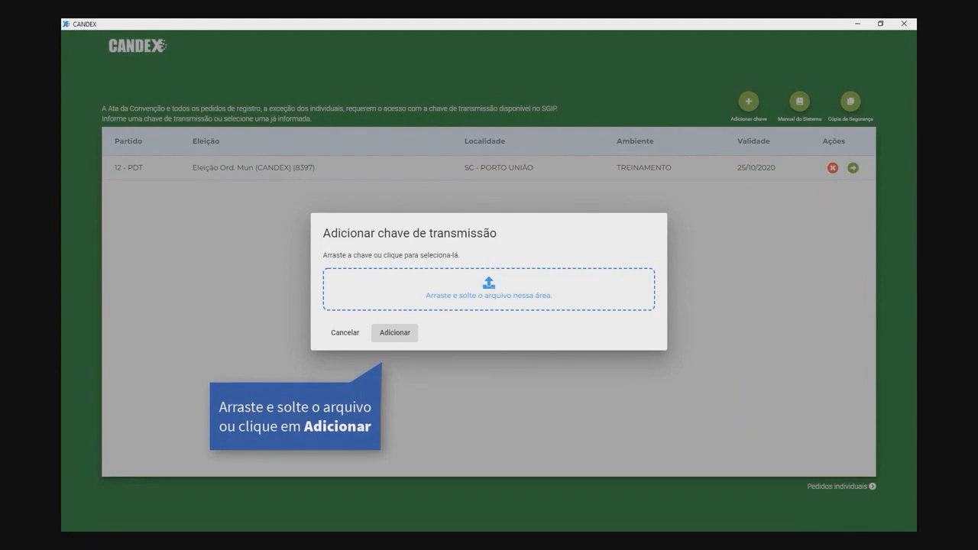
Step: Load and add the PSB 40 SC - Florianópolis transmission key, then open its election 8426 workspace
{"action": "left_click_drag", "start_coordinate": [103, 268], "coordinate": [497, 300]}
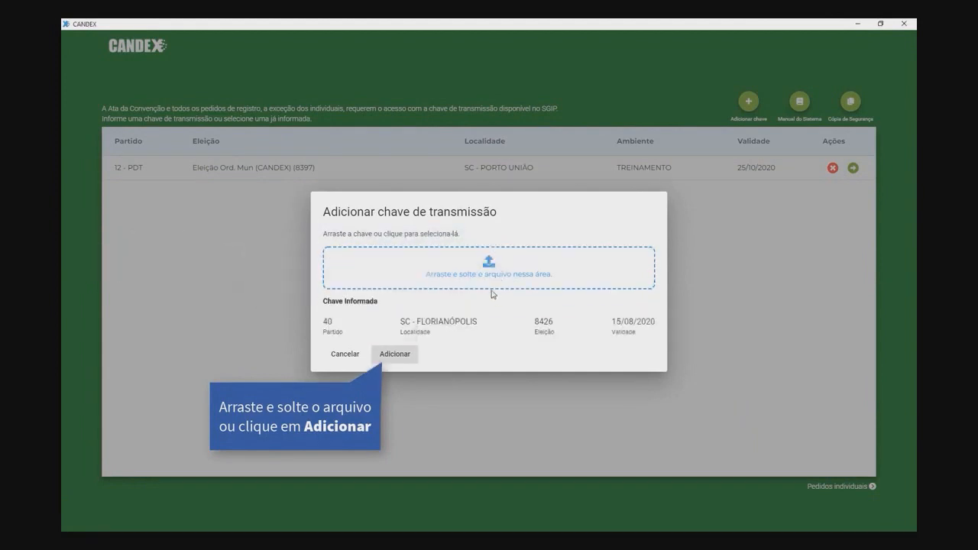
{"action": "left_click", "coordinate": [394, 357]}
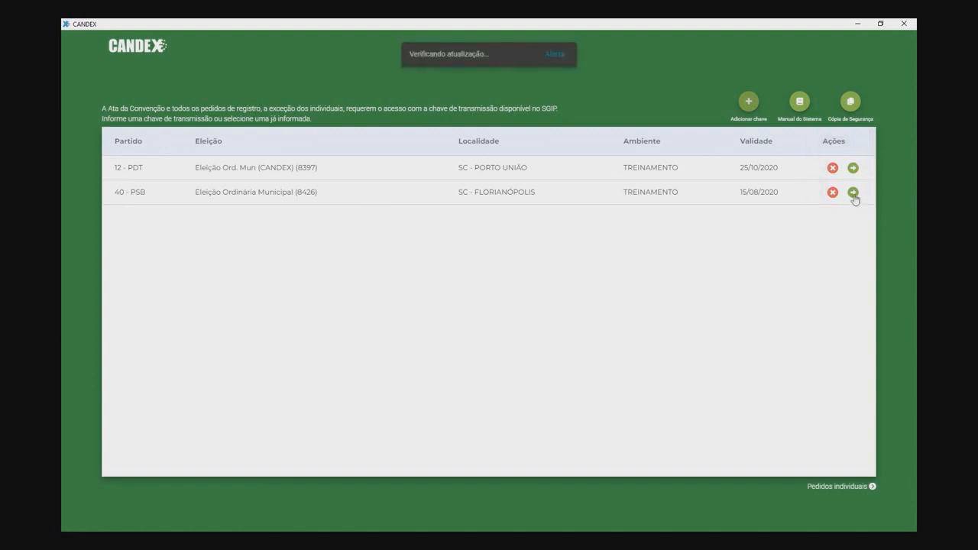
{"action": "left_click", "coordinate": [853, 193]}
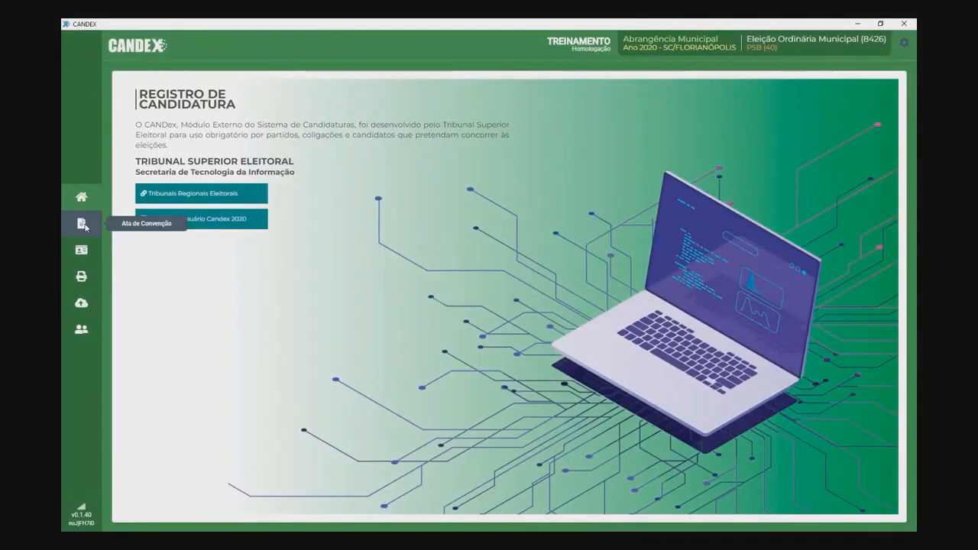
Step: Create a new PSB 40 Convention Ata from the Atas de Convenção list
{"action": "left_click", "coordinate": [82, 224]}
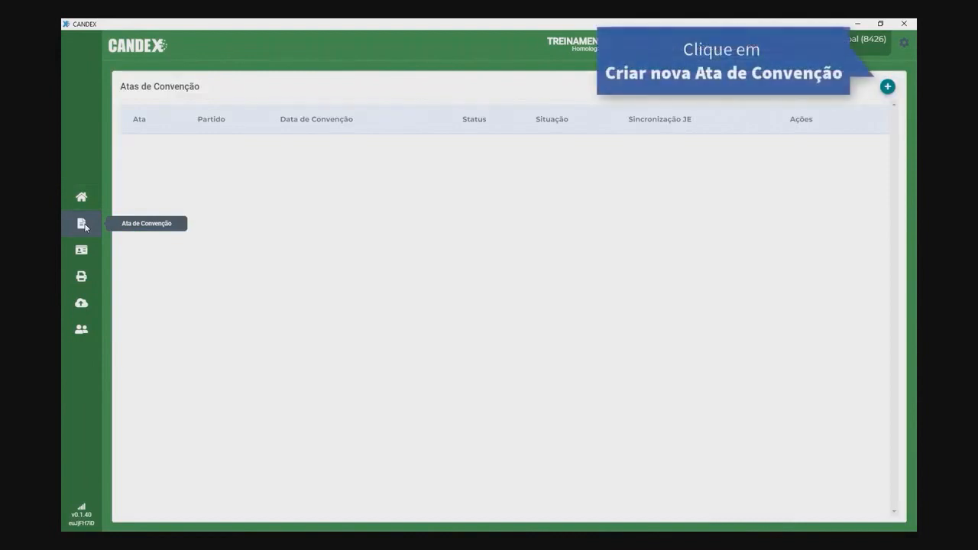
{"action": "left_click", "coordinate": [887, 89]}
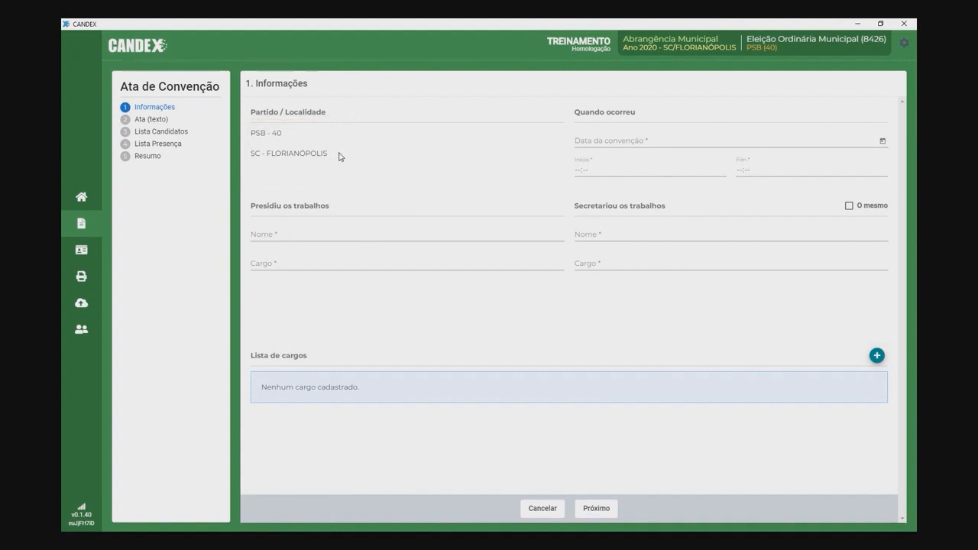
Step: Set the convention to 21/08/2020, 09:00–11:00, presided by the PRESIDENTE, who is also secretary
{"action": "left_click", "coordinate": [648, 140]}
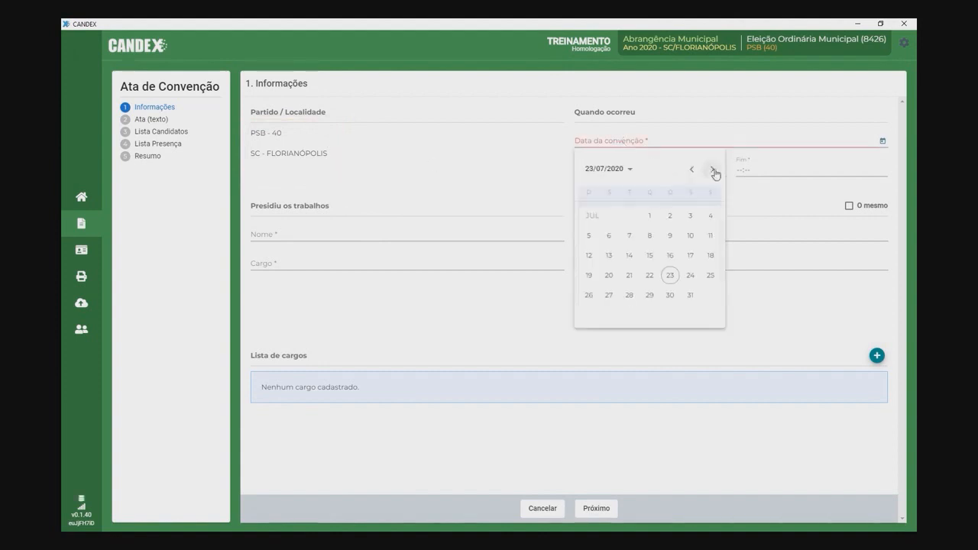
{"action": "left_click", "coordinate": [713, 170]}
{"action": "left_click", "coordinate": [692, 278]}
{"action": "left_click", "coordinate": [581, 169]}
{"action": "type", "text": "0900"}
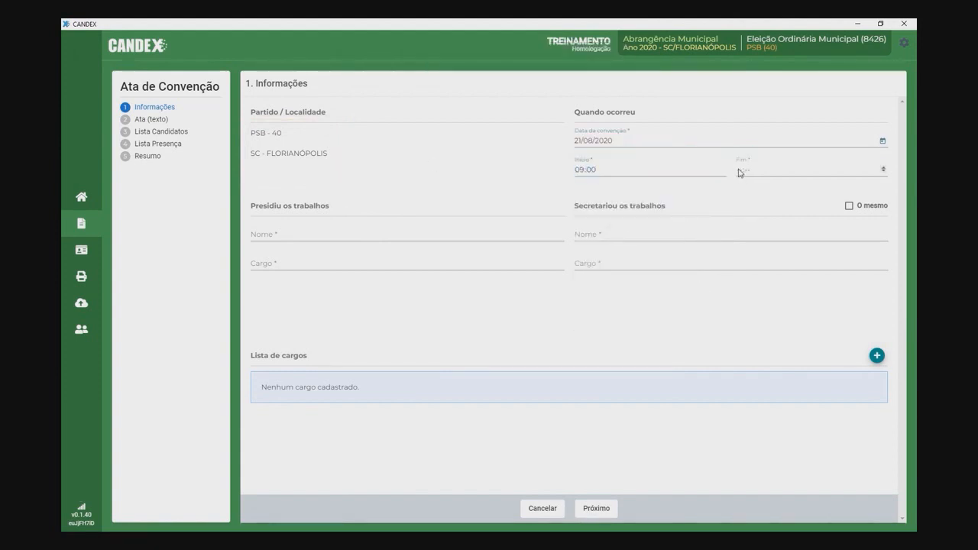
{"action": "left_click", "coordinate": [735, 176]}
{"action": "type", "text": "11:00"}
{"action": "left_click", "coordinate": [332, 234]}
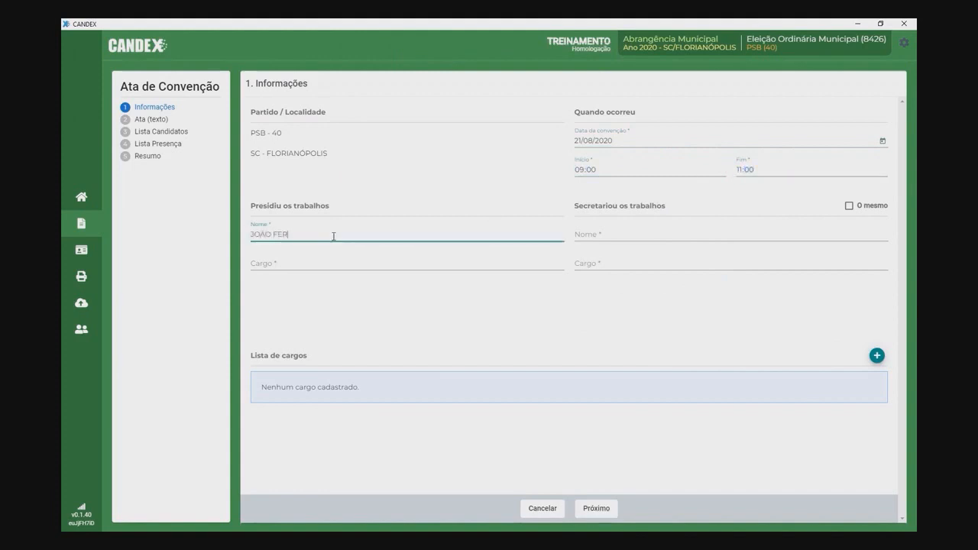
{"action": "left_click", "coordinate": [343, 264]}
{"action": "type", "text": "PRESIDENTE"}
{"action": "left_click", "coordinate": [848, 207]}
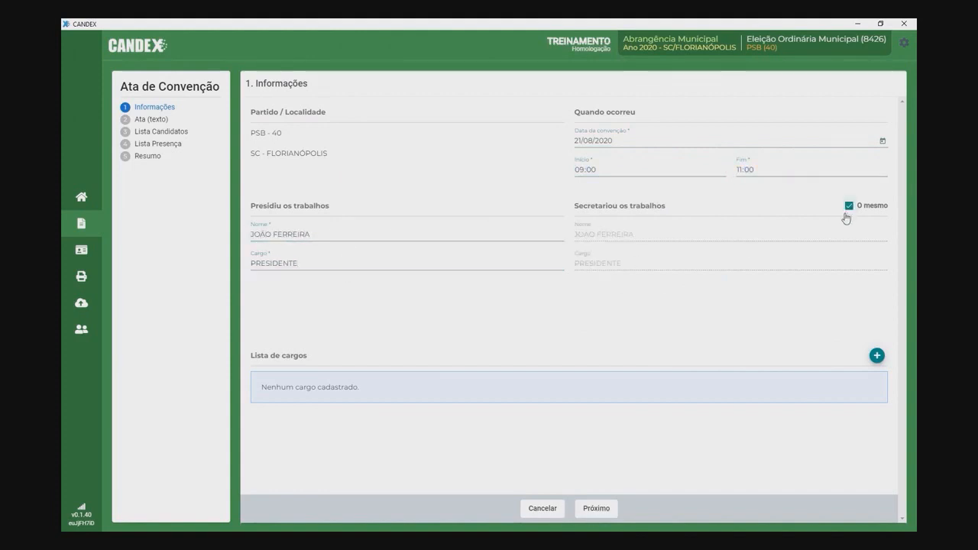
Step: Add the Prefeito office as an isolated party, bringing Vice-Prefeito along
{"action": "left_click", "coordinate": [877, 357]}
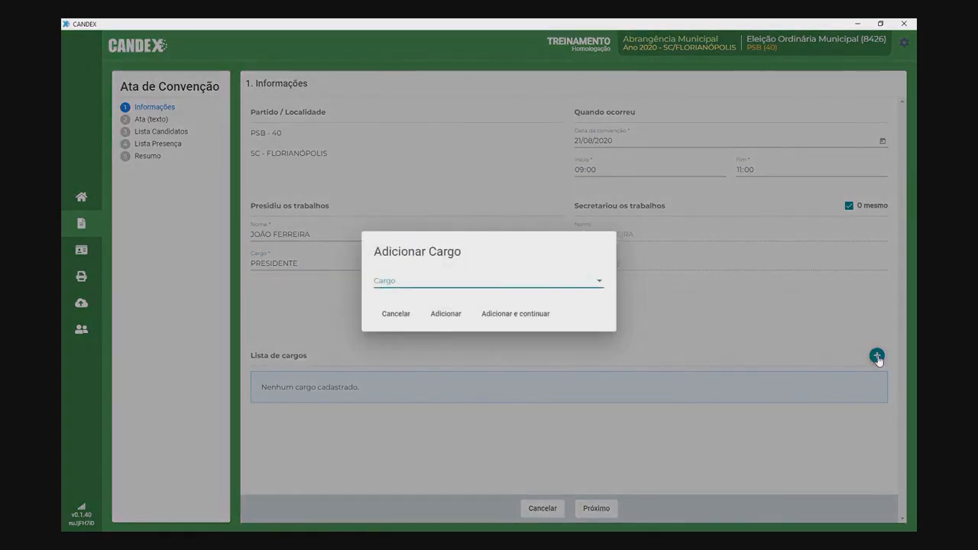
{"action": "left_click", "coordinate": [600, 282]}
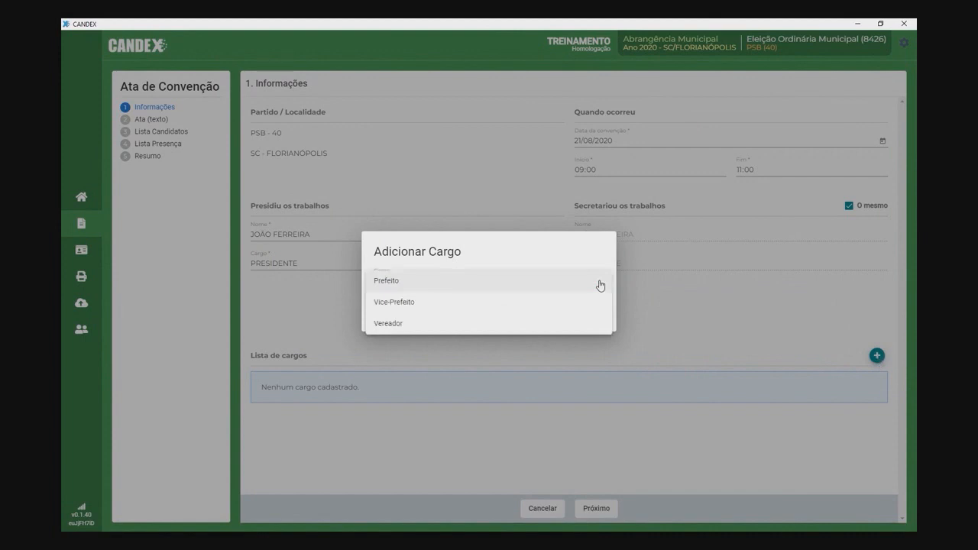
{"action": "left_click", "coordinate": [438, 284]}
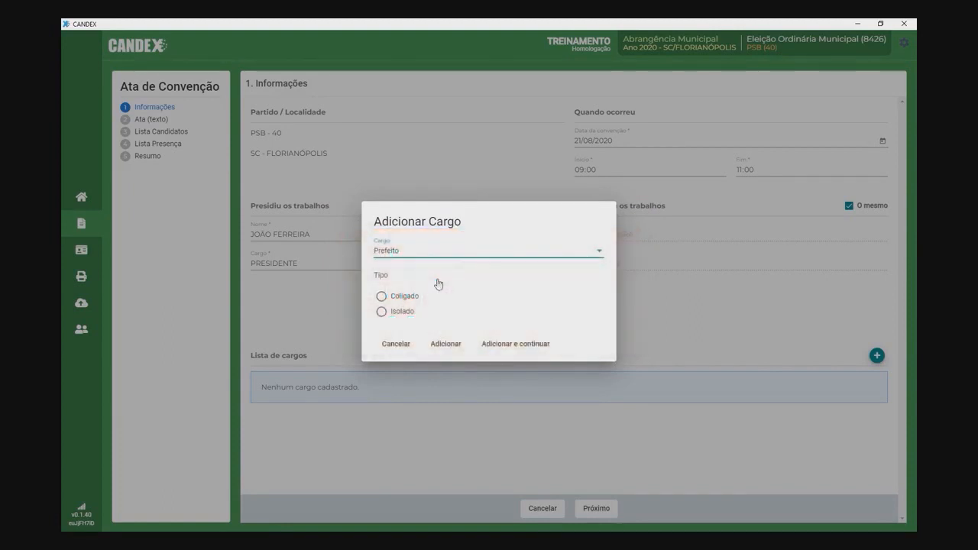
{"action": "left_click", "coordinate": [383, 314]}
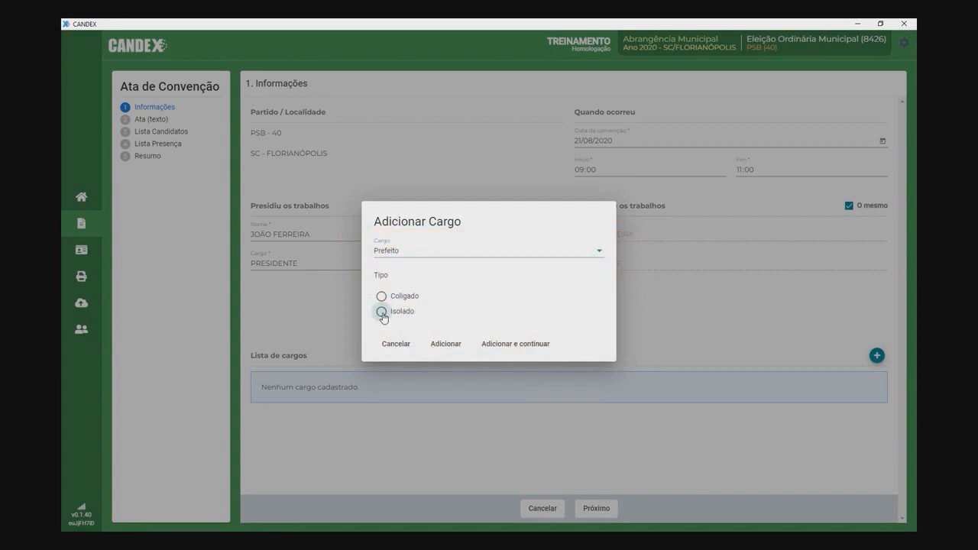
{"action": "left_click", "coordinate": [444, 345]}
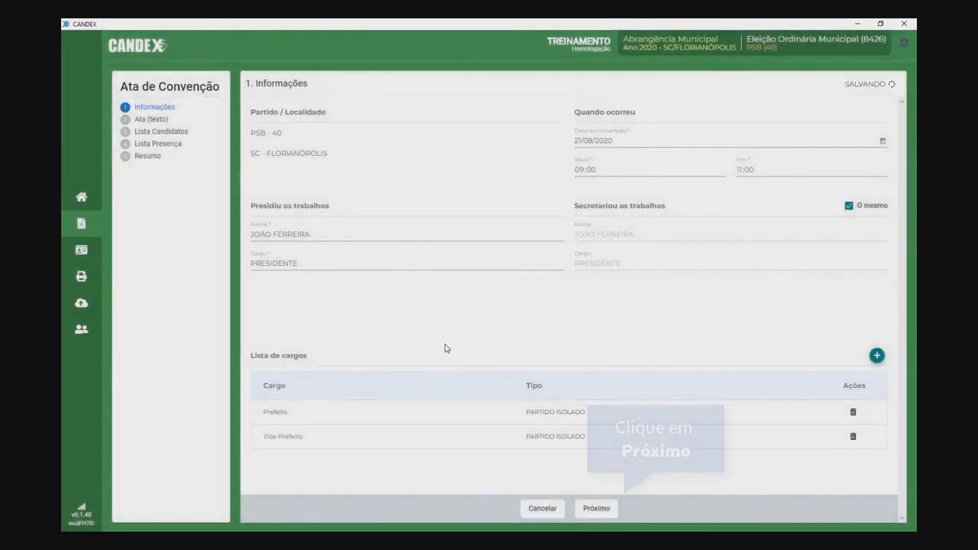
Step: Paste the prepared two-paragraph convention minutes into the Ata text and continue to Lista Candidatos
{"action": "left_click", "coordinate": [597, 511]}
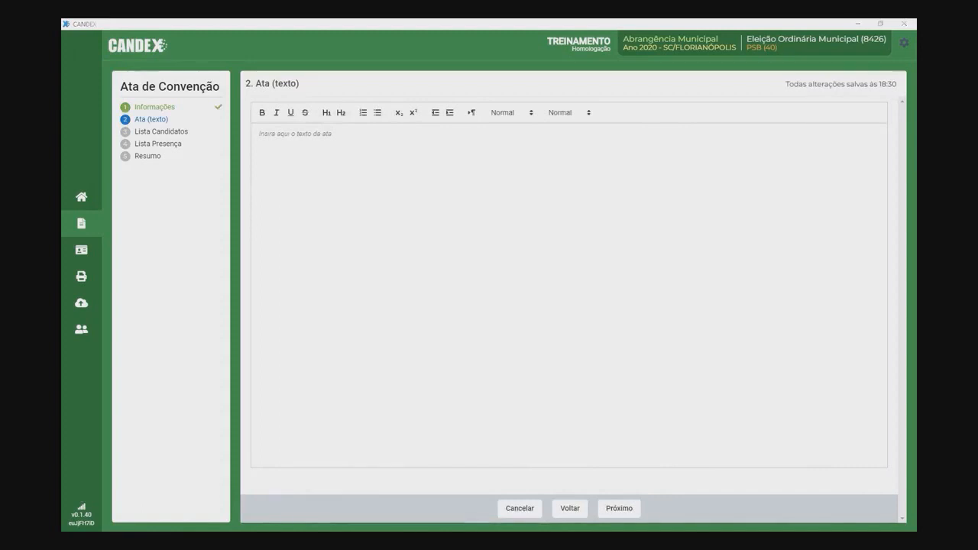
{"action": "left_click", "coordinate": [324, 133]}
{"action": "type", "text": "Tortor praesent integer vivamus ut cras taciti suspendisse nisi, sagittis lectus primis suspendisse sem lectus amet, eu tempus nam sed lorem commodo diam. blandit rutrum nulla donec auctor platea dolor lorem erat nam eget aliquam nullam, blandit fringilla nulla massa quisque etiam sodales at praesent inceptos. fusce augue interdum lorem justo integer erat ullamcorper magna maecenas, conubia ullamcorper ornare pulvinar dui viverra nisi pulvinar, in convallis nostra ullamcorper tempor hac curabitur sem. mauris facilisis platea ipsum elit eu blandit, est morbi class auctor laoreet accumsan velit, adipiscing cursus turpis taciti mattis.   Curae senectus habitasse per tempor ut vivamus accumsan pharetra eu class, ut senectus taciti fringilla laoreet porttitor lectus feugiat."}
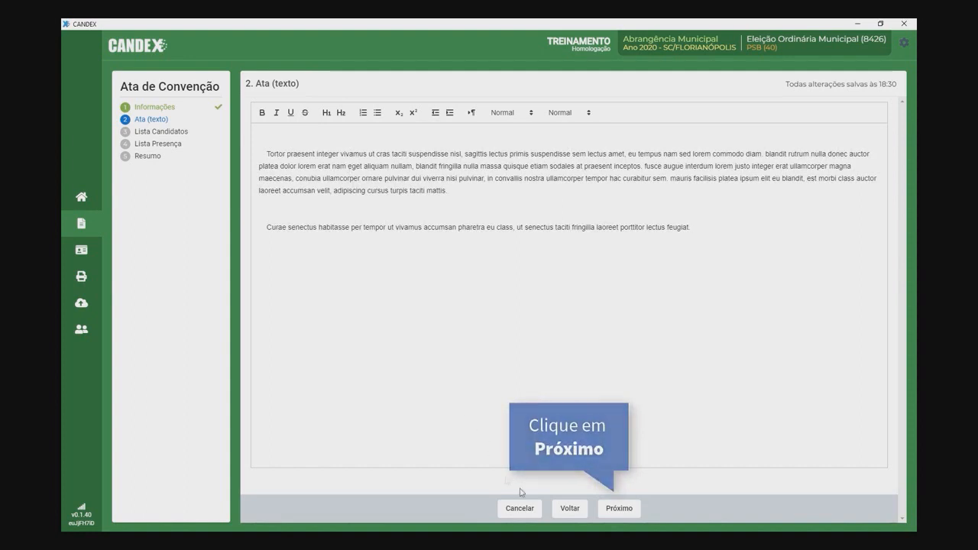
{"action": "left_click", "coordinate": [619, 508]}
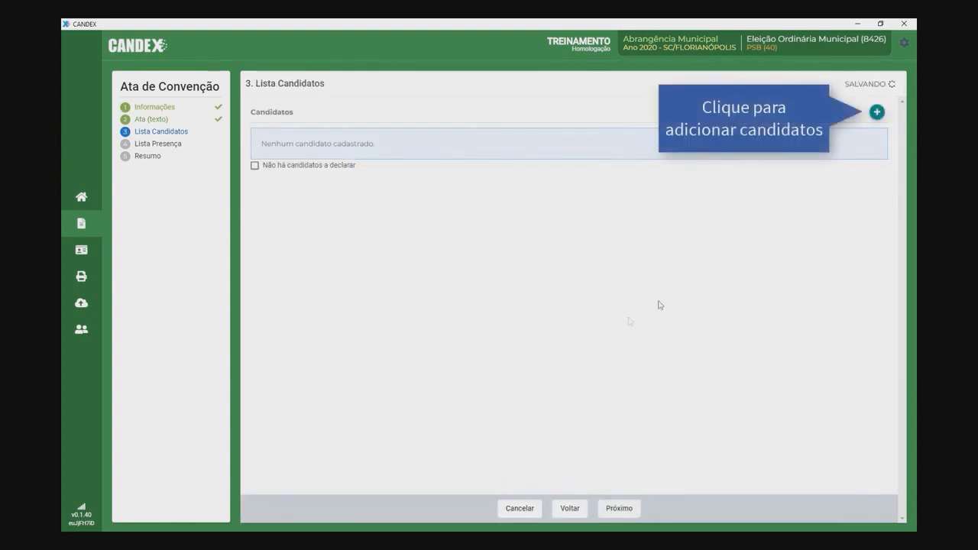
Step: Start a Prefeito candidate with full name, voter registration number, CPF and ballot name
{"action": "left_click", "coordinate": [878, 113]}
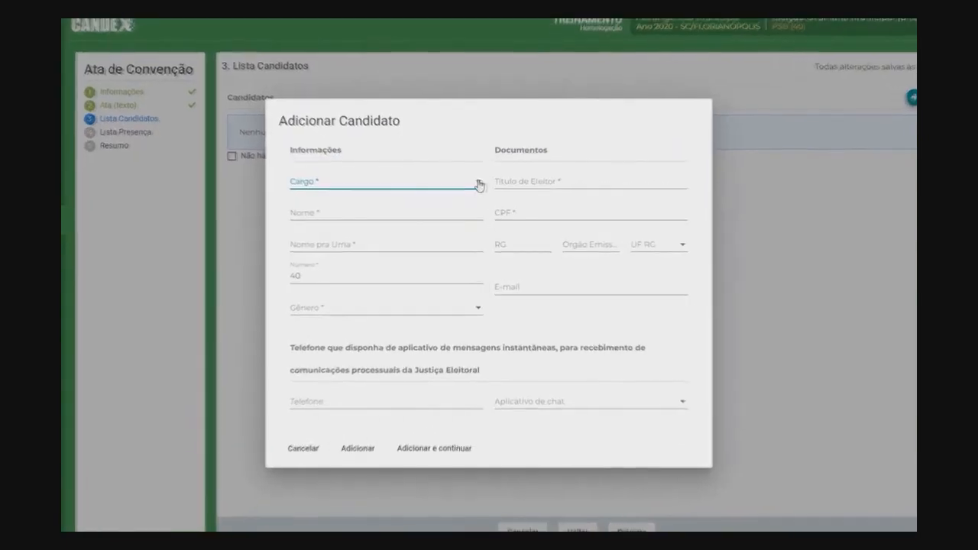
{"action": "left_click", "coordinate": [468, 188]}
{"action": "left_click", "coordinate": [410, 193]}
{"action": "left_click", "coordinate": [464, 213]}
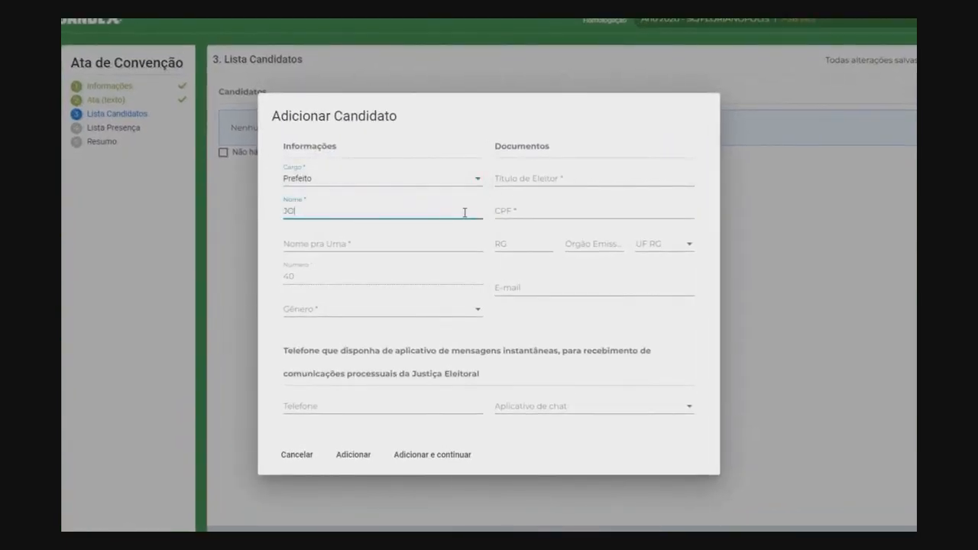
{"action": "left_click", "coordinate": [518, 177]}
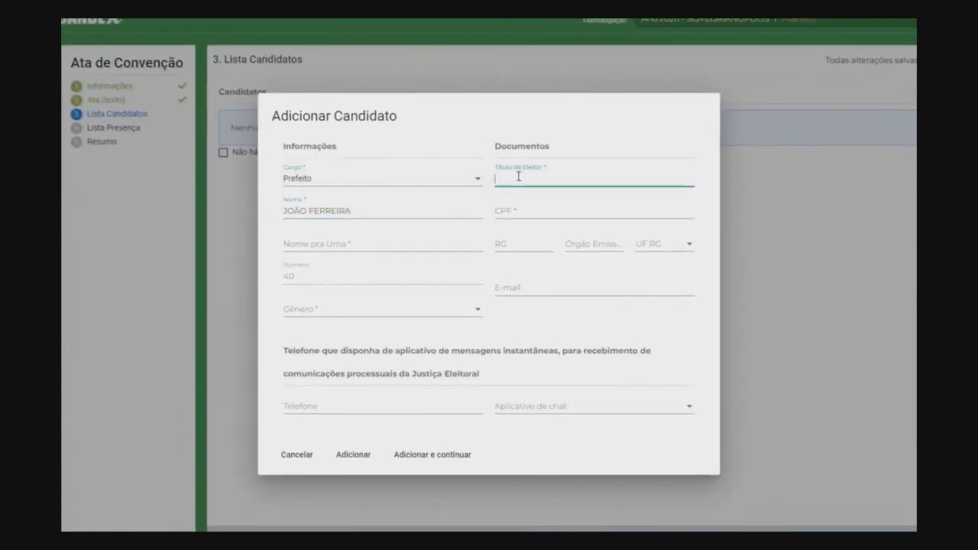
{"action": "left_click", "coordinate": [511, 208]}
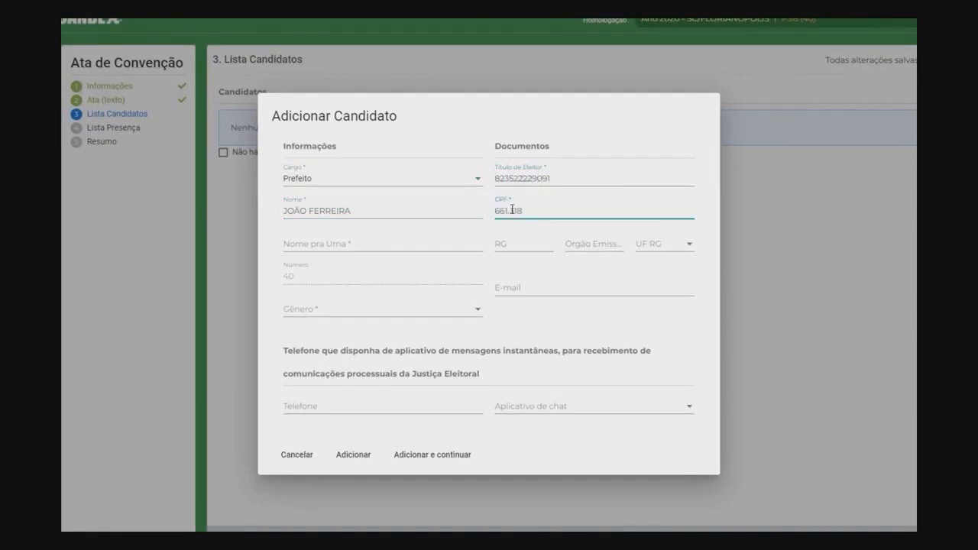
{"action": "left_click", "coordinate": [382, 243]}
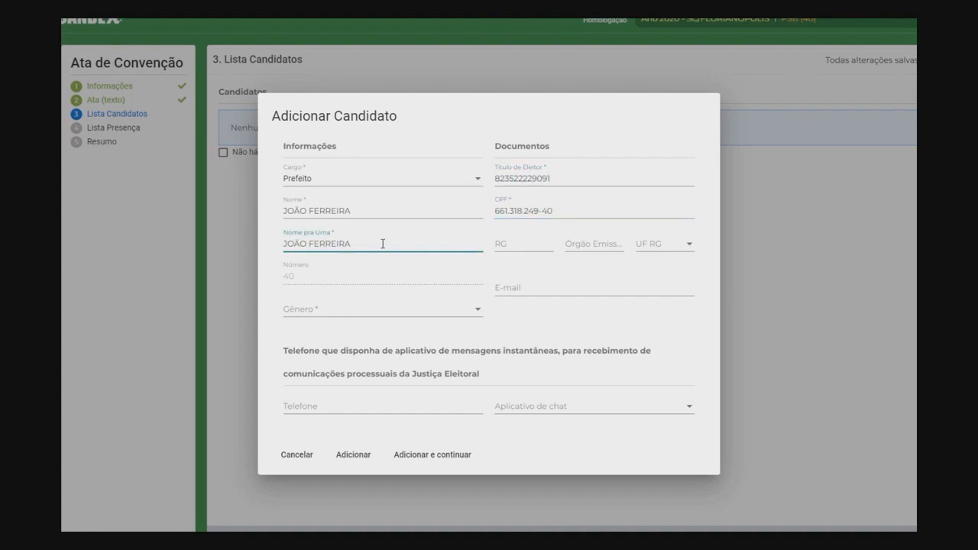
{"action": "left_click", "coordinate": [534, 245]}
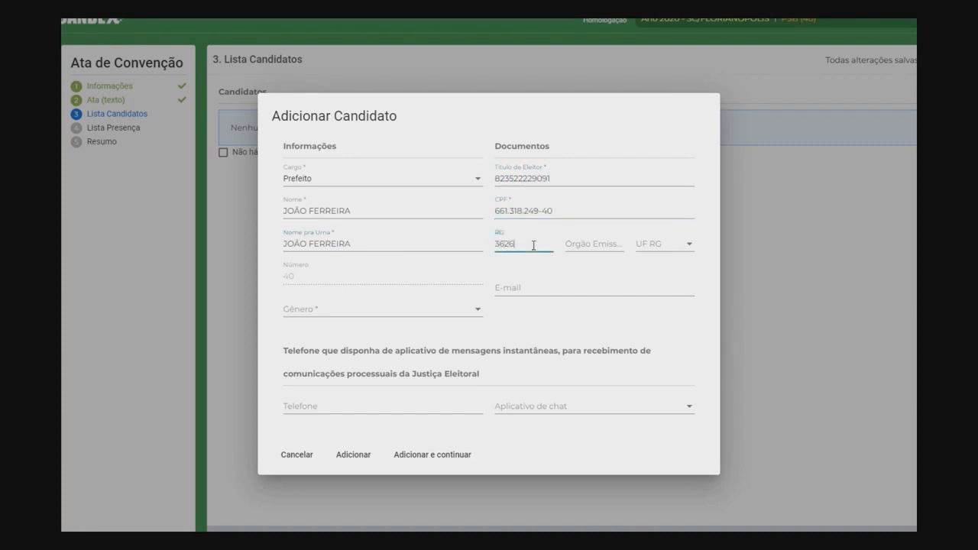
Step: Complete the Prefeito candidate with RG issuer SSP/MG, e-mail, Masculino, phone on Whatsapp, and save
{"action": "left_click", "coordinate": [582, 246]}
{"action": "type", "text": "SSP"}
{"action": "left_click", "coordinate": [657, 246]}
{"action": "left_click_drag", "start_coordinate": [702, 257], "coordinate": [701, 307]}
{"action": "left_click", "coordinate": [683, 292]}
{"action": "left_click", "coordinate": [518, 287]}
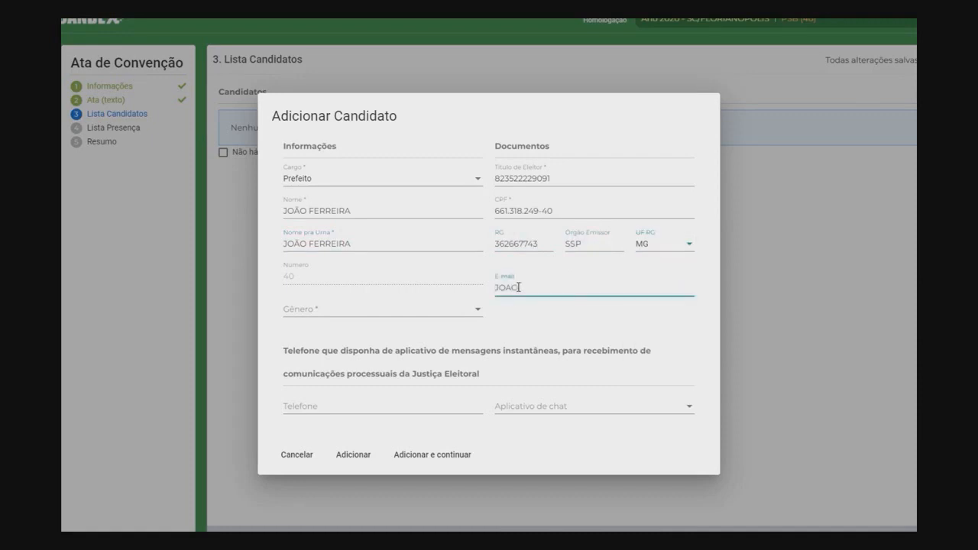
{"action": "left_click", "coordinate": [474, 309]}
{"action": "left_click", "coordinate": [405, 310]}
{"action": "left_click", "coordinate": [311, 406]}
{"action": "type", "text": "48) "}
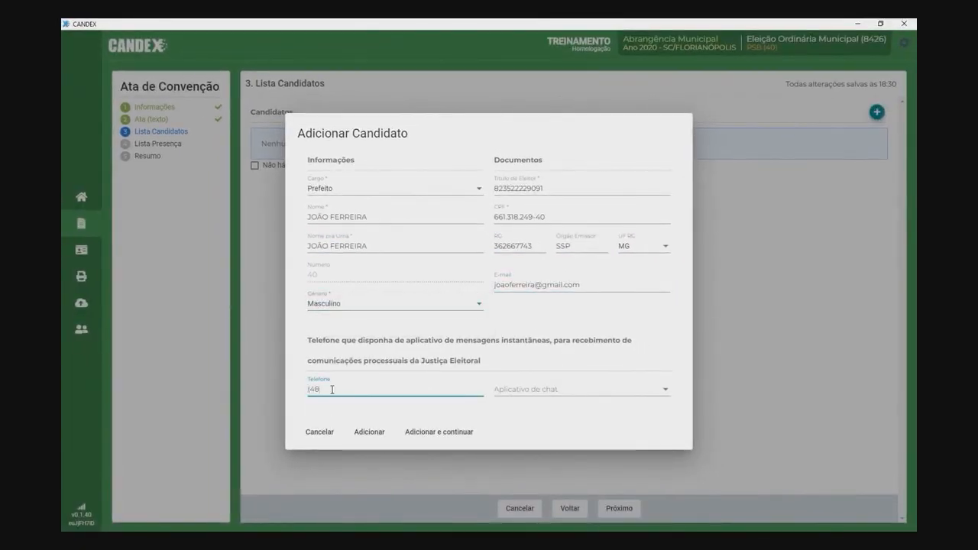
{"action": "type", "text": "999991111"}
{"action": "left_click", "coordinate": [522, 392]}
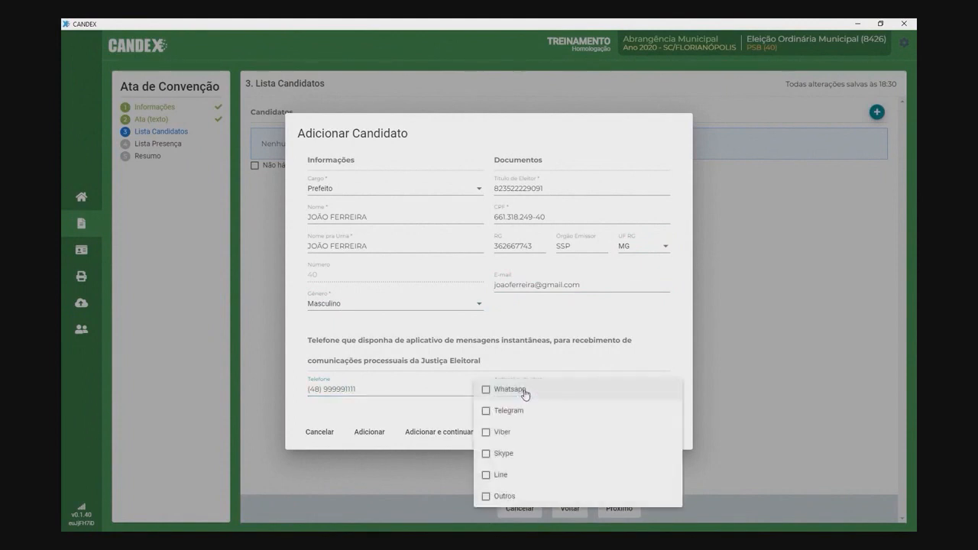
{"action": "left_click", "coordinate": [524, 391]}
{"action": "left_click", "coordinate": [372, 435]}
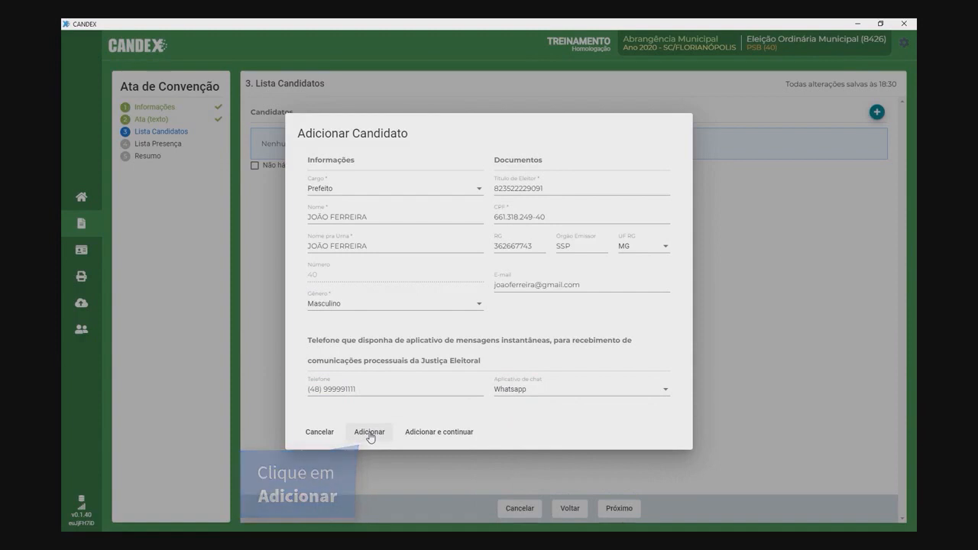
{"action": "left_click", "coordinate": [370, 432]}
Step: Start a Vice-Prefeito candidate with full name, voter registration, CPF, ballot name and RG number
{"action": "left_click", "coordinate": [876, 113]}
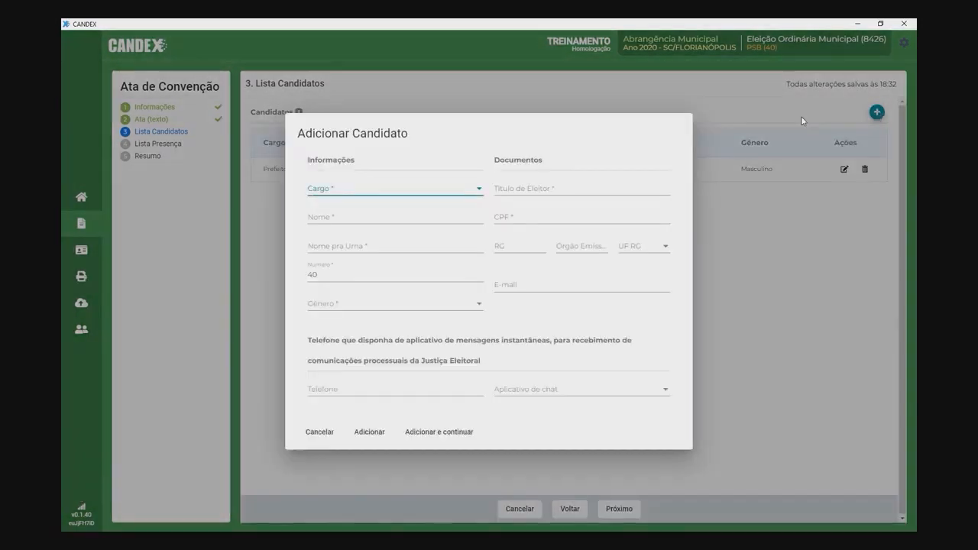
{"action": "left_click", "coordinate": [398, 189]}
{"action": "left_click", "coordinate": [397, 211]}
{"action": "left_click", "coordinate": [390, 218]}
{"action": "left_click", "coordinate": [505, 190]}
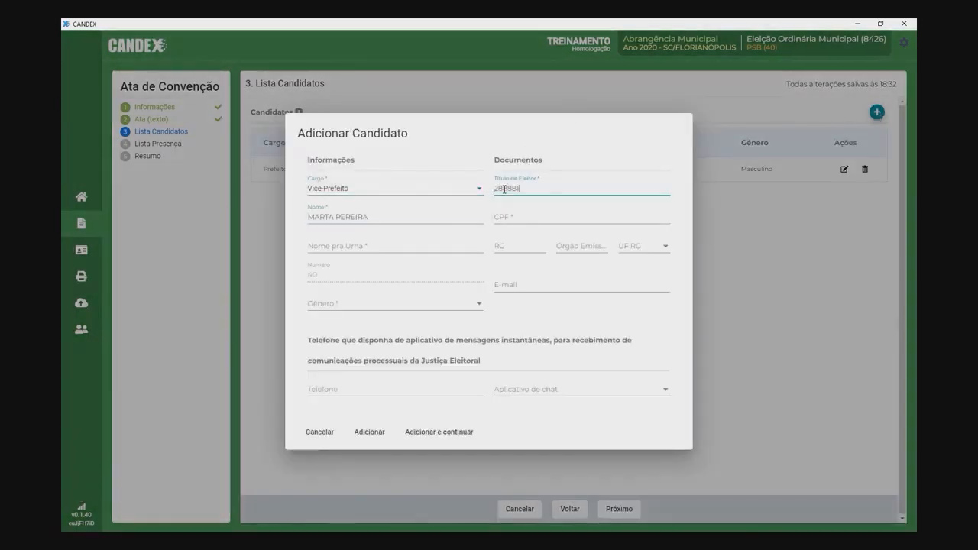
{"action": "left_click", "coordinate": [517, 217]}
{"action": "left_click", "coordinate": [426, 243]}
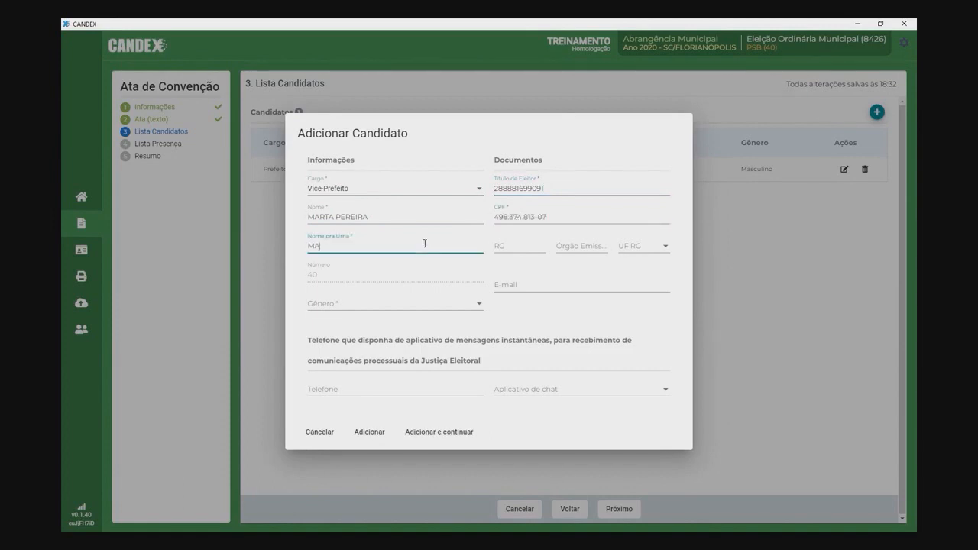
{"action": "left_click", "coordinate": [502, 245]}
Step: Complete the Vice-Prefeito candidate with RG issuer SSP, e-mail, Feminino, phone on Whatsapp, and save
{"action": "left_click", "coordinate": [579, 248]}
{"action": "type", "text": "ssp"}
{"action": "left_click", "coordinate": [663, 246]}
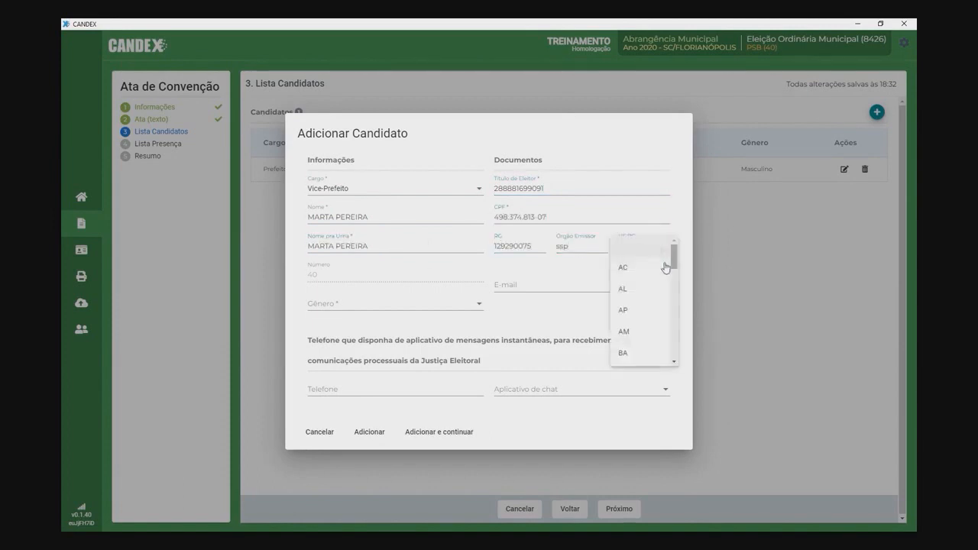
{"action": "scroll", "coordinate": [665, 265], "scroll_direction": "down", "scroll_amount": 3}
{"action": "left_click", "coordinate": [633, 321]}
{"action": "left_click", "coordinate": [519, 283]}
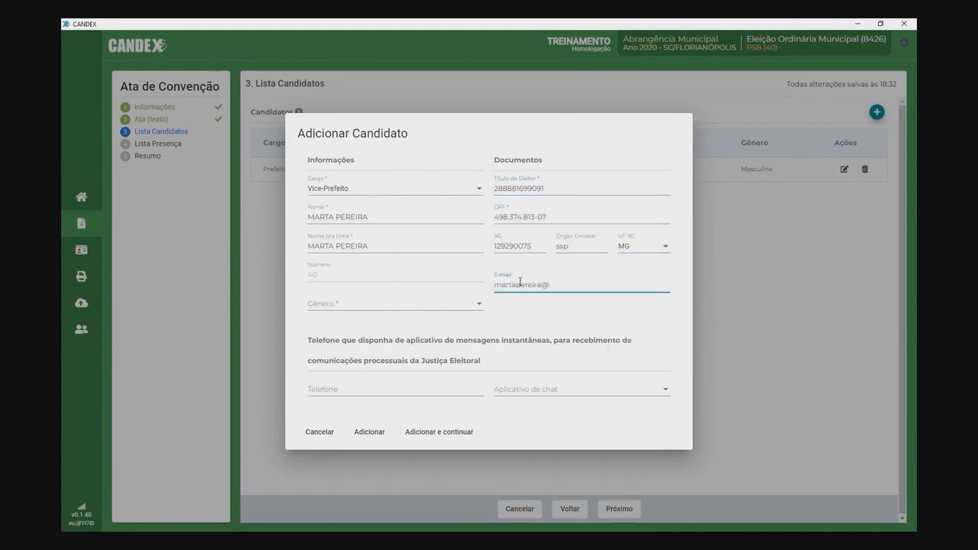
{"action": "left_click", "coordinate": [413, 304]}
{"action": "left_click", "coordinate": [329, 326]}
{"action": "left_click", "coordinate": [351, 388]}
{"action": "type", "text": "48999991"}
{"action": "left_click", "coordinate": [581, 389]}
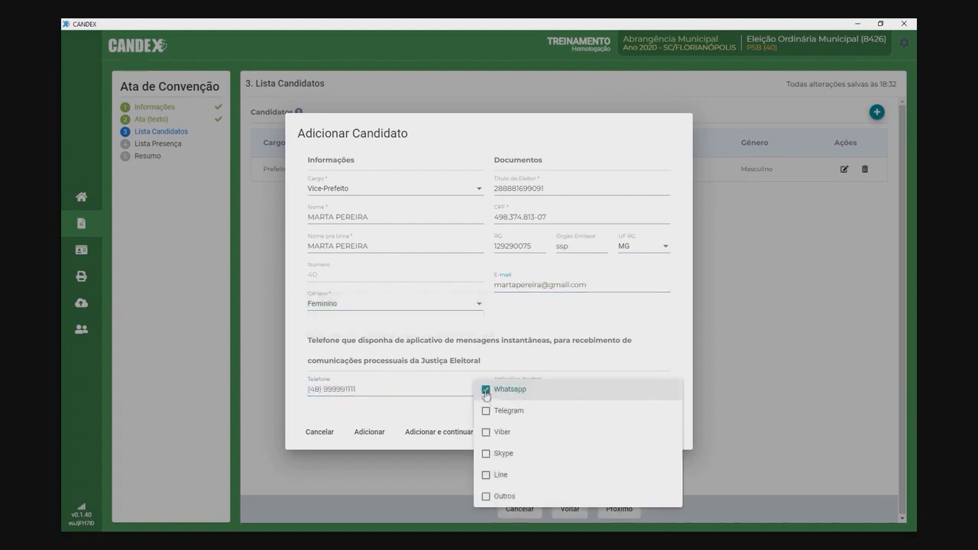
{"action": "left_click", "coordinate": [519, 389]}
{"action": "left_click", "coordinate": [370, 432]}
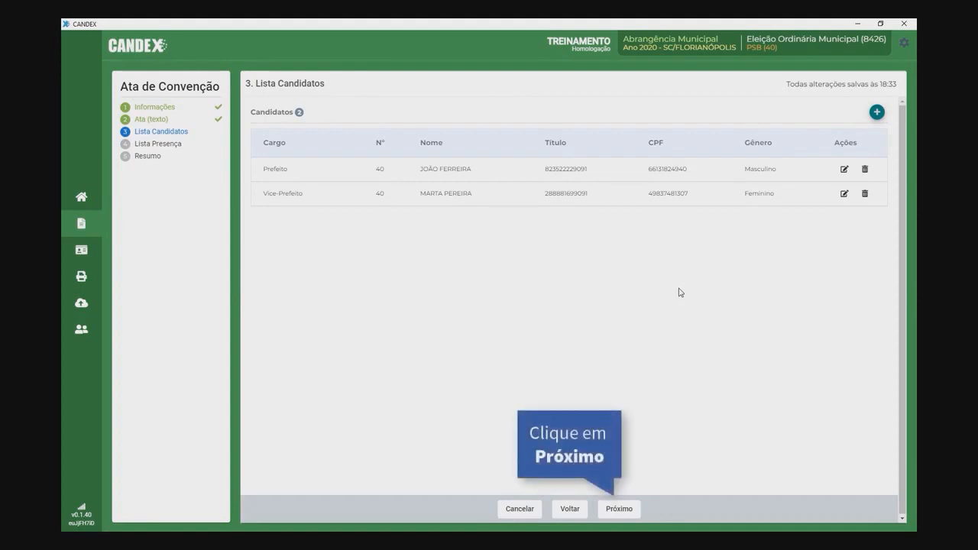
Step: Import both candidates into the attendance list and advance to the Resumo summary
{"action": "left_click", "coordinate": [619, 509]}
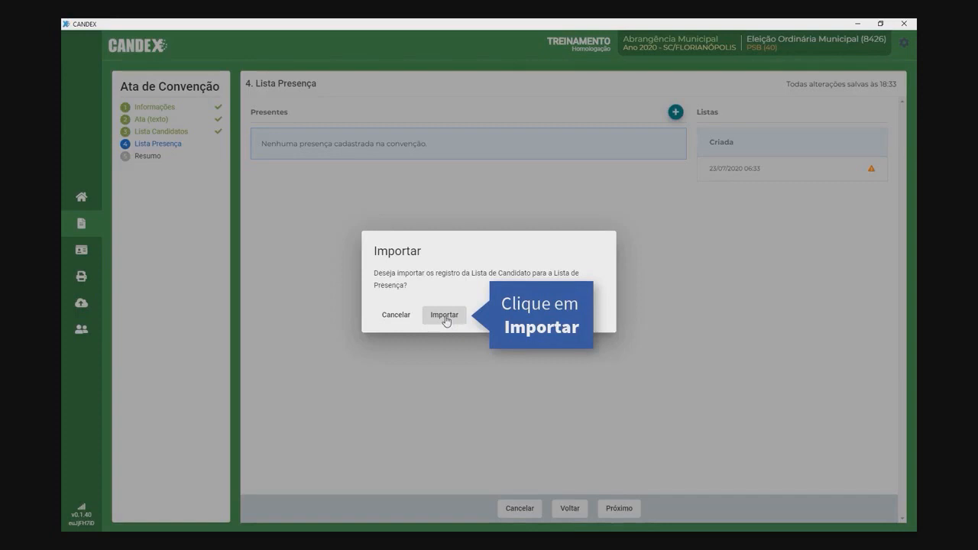
{"action": "left_click", "coordinate": [445, 316]}
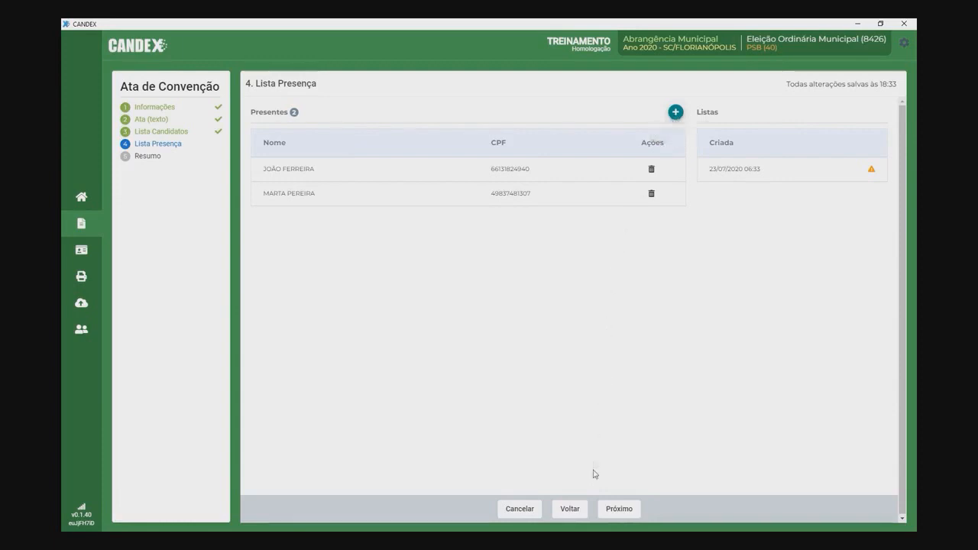
{"action": "left_click", "coordinate": [617, 510]}
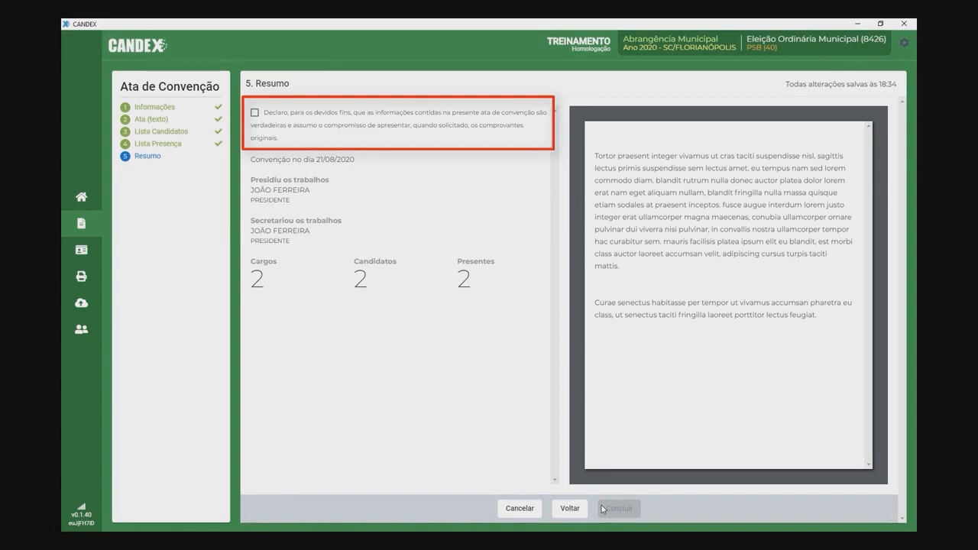
Step: Accept the declaration, conclude the PSB Ata, send it to the electoral court and print the receipt
{"action": "left_click", "coordinate": [254, 112]}
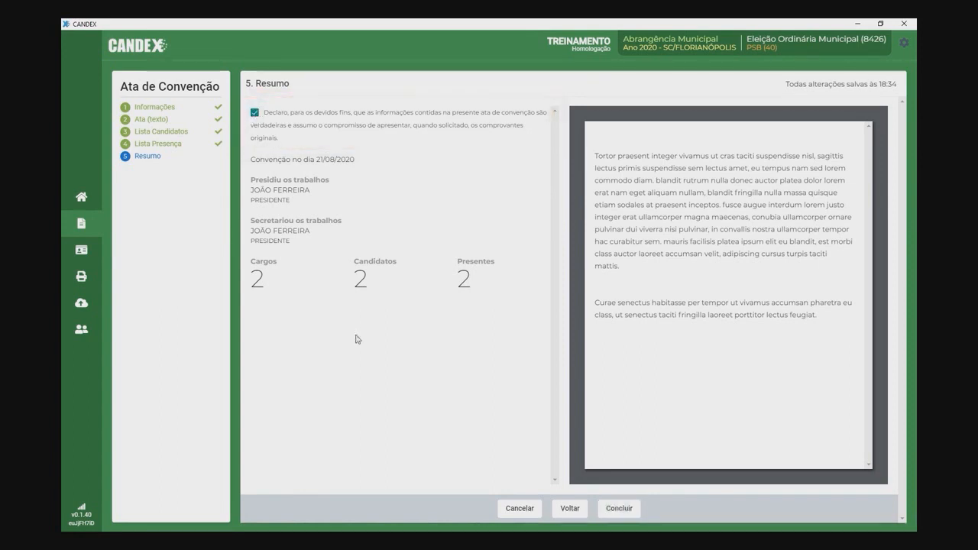
{"action": "left_click", "coordinate": [617, 509]}
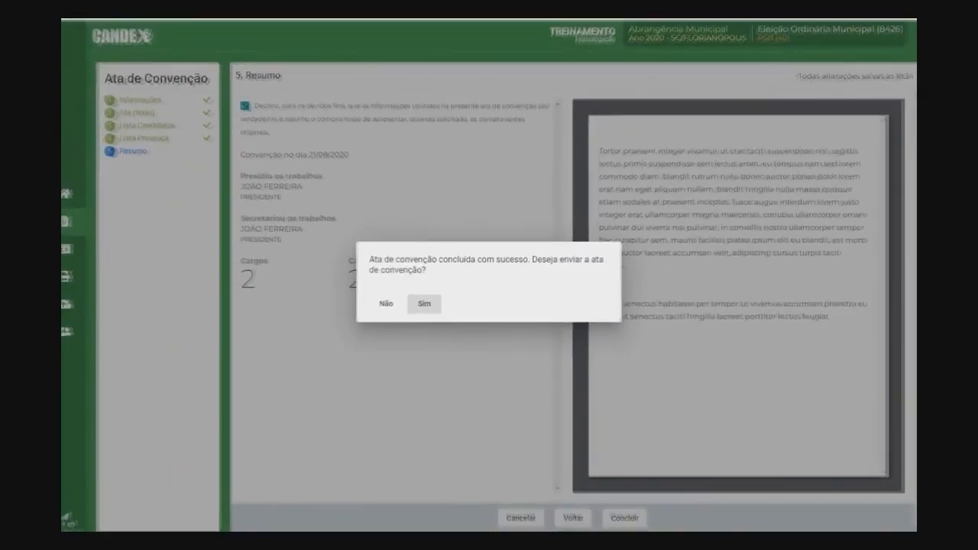
{"action": "left_click", "coordinate": [423, 307]}
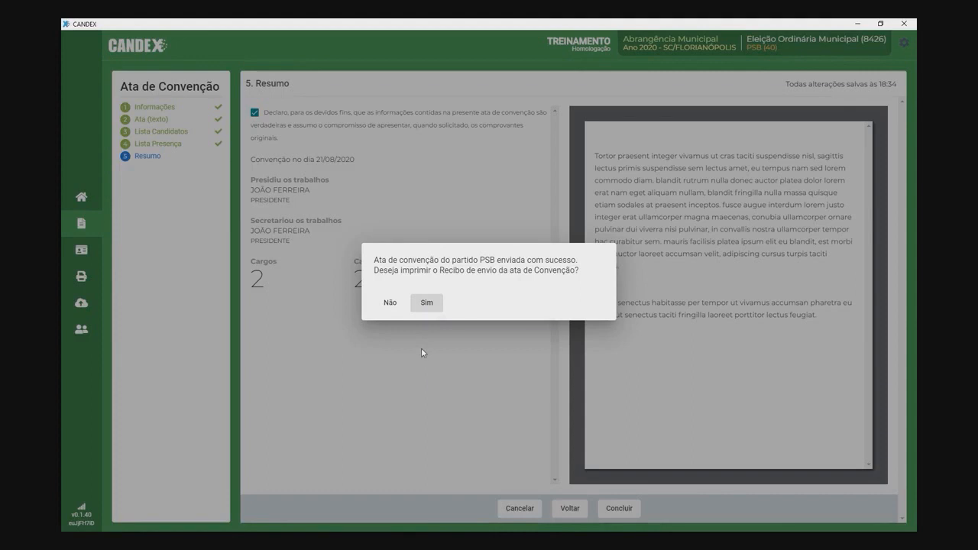
{"action": "left_click", "coordinate": [427, 303]}
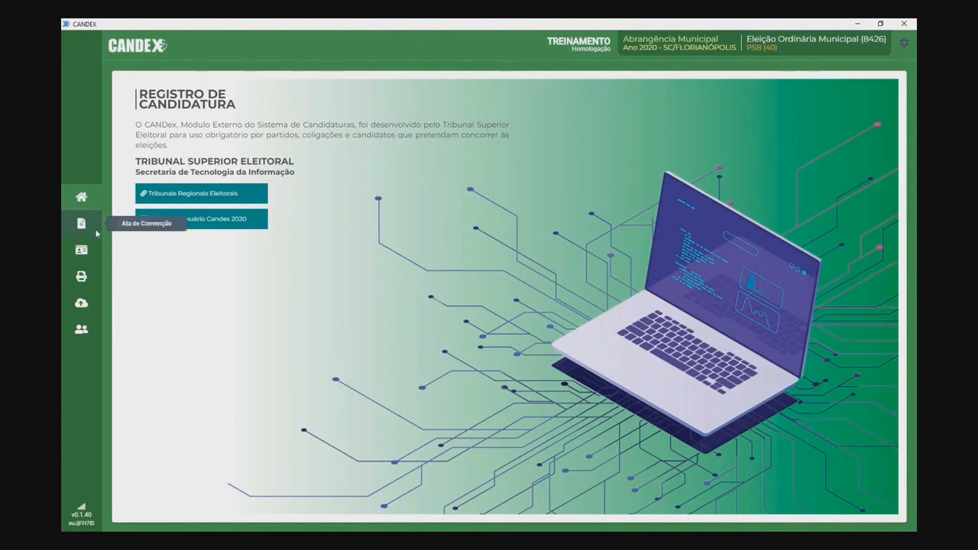
Step: Transmit the untransmitted 12/08/2020 Ata from the Atas list and print its sending receipt
{"action": "left_click", "coordinate": [82, 224]}
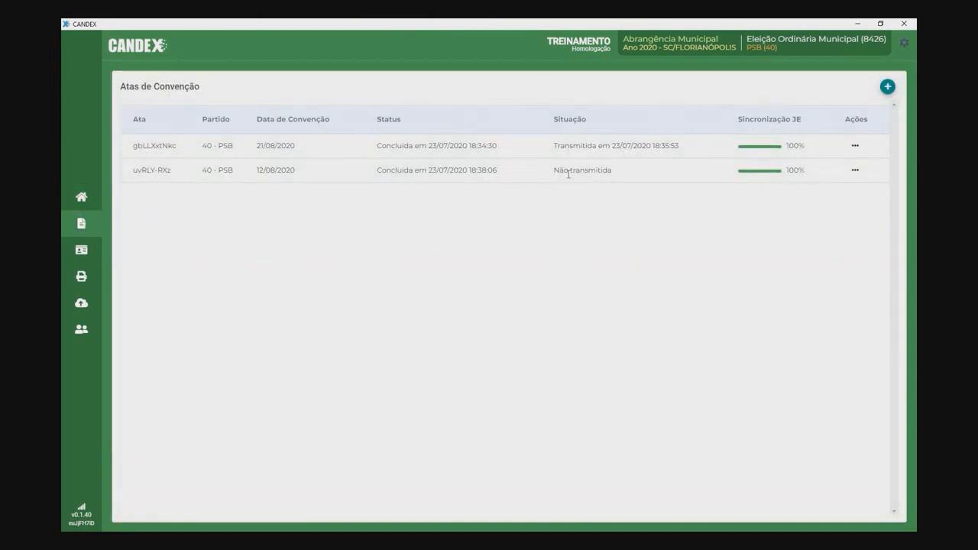
{"action": "left_click", "coordinate": [855, 170]}
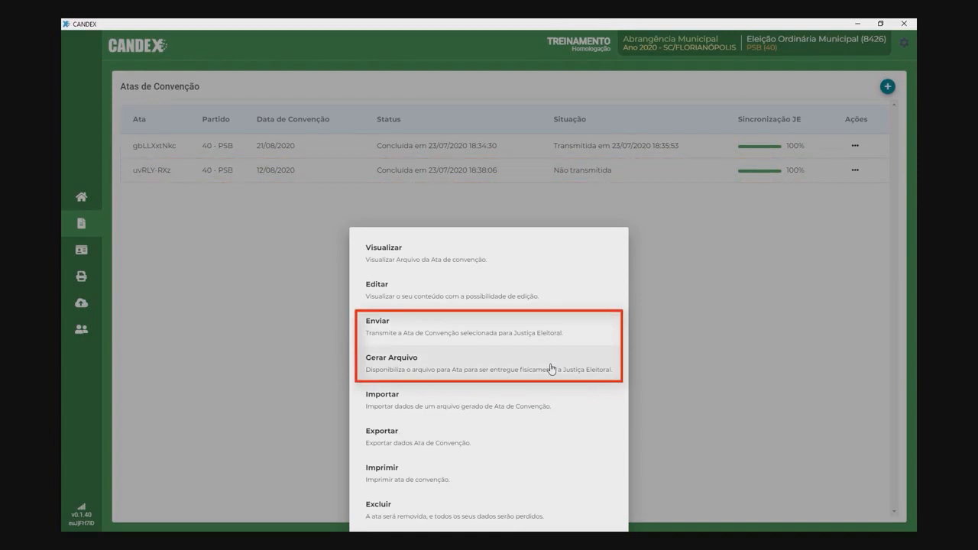
{"action": "left_click", "coordinate": [448, 341]}
{"action": "left_click", "coordinate": [426, 306]}
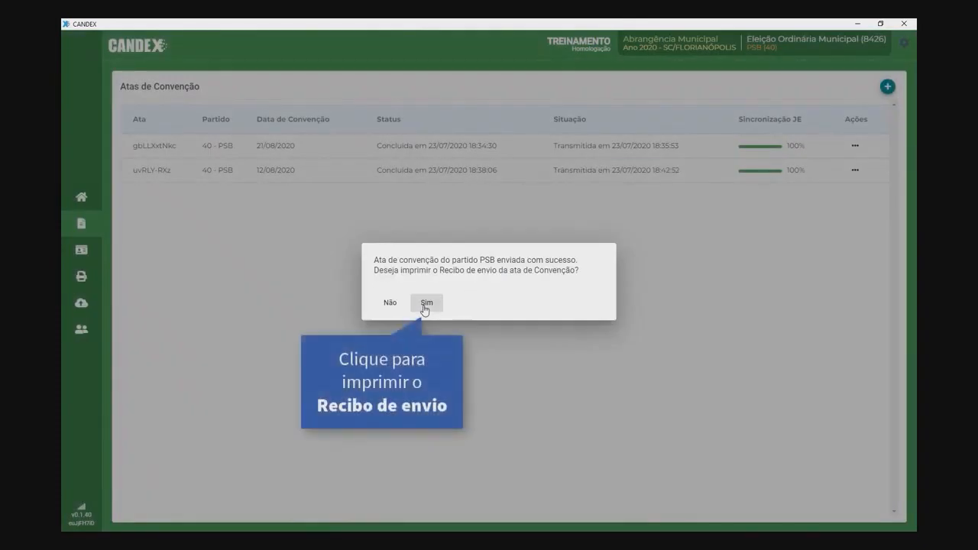
{"action": "left_click", "coordinate": [425, 304]}
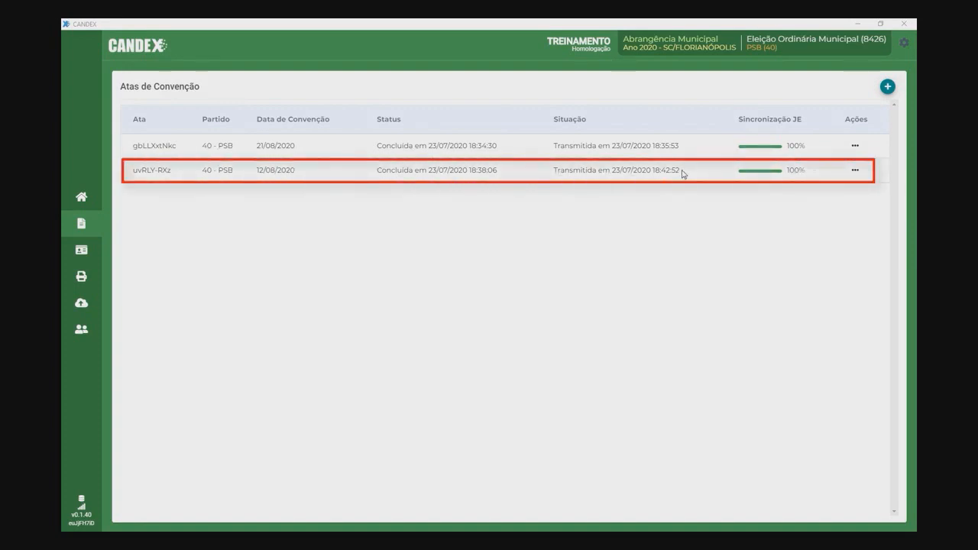
{"action": "left_click", "coordinate": [855, 170]}
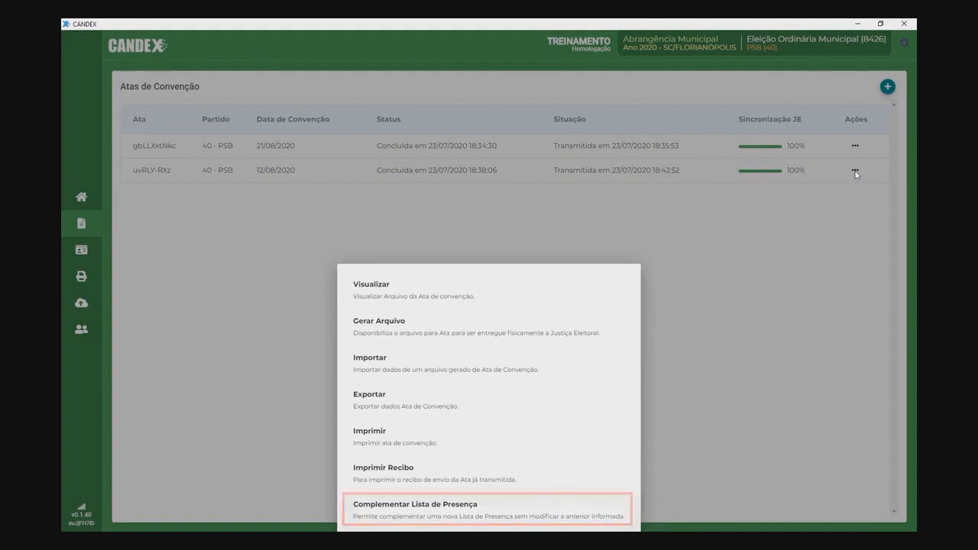
Step: Create a supplementary attendance list and add one attendee's name and CPF, replacing a duplicate CPF
{"action": "left_click", "coordinate": [479, 512]}
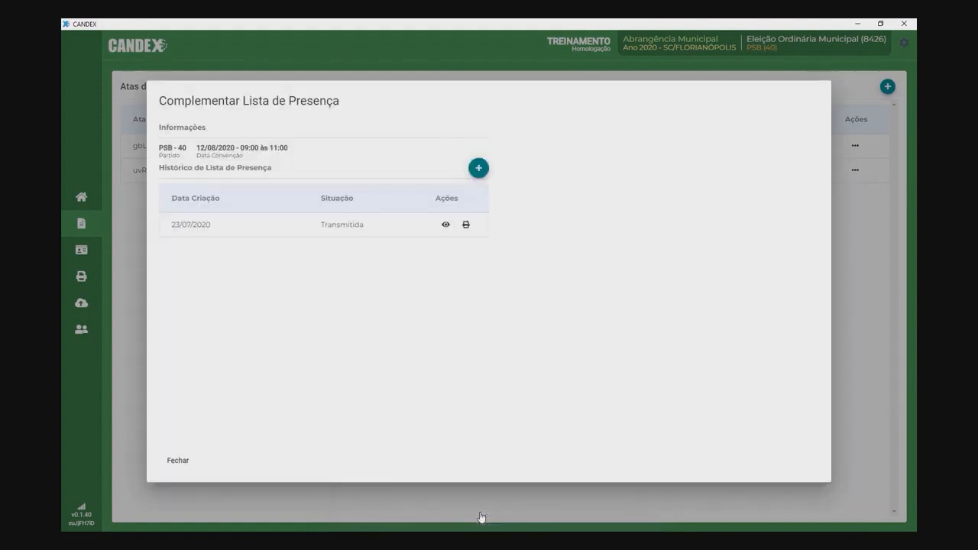
{"action": "left_click", "coordinate": [478, 168]}
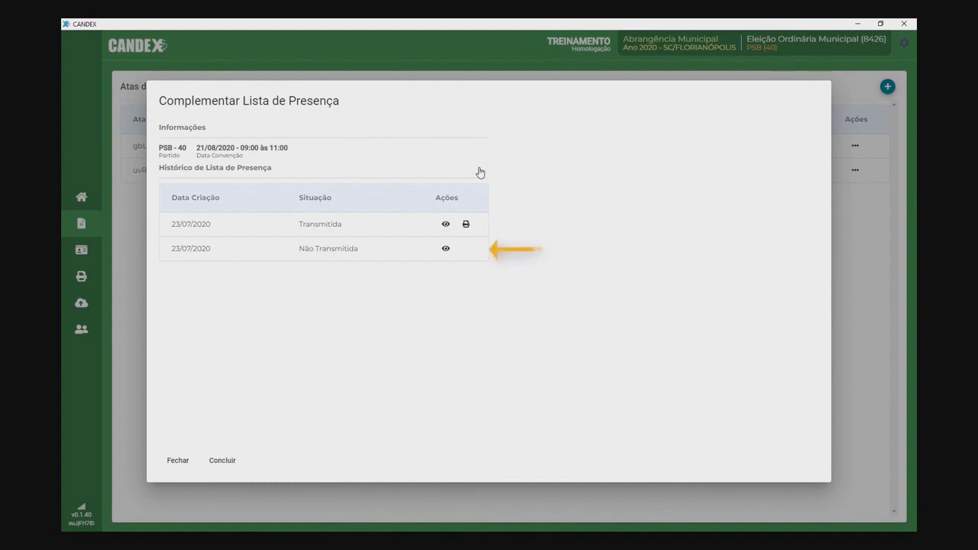
{"action": "left_click", "coordinate": [445, 249]}
{"action": "left_click", "coordinate": [515, 155]}
{"action": "key", "text": "Tab"}
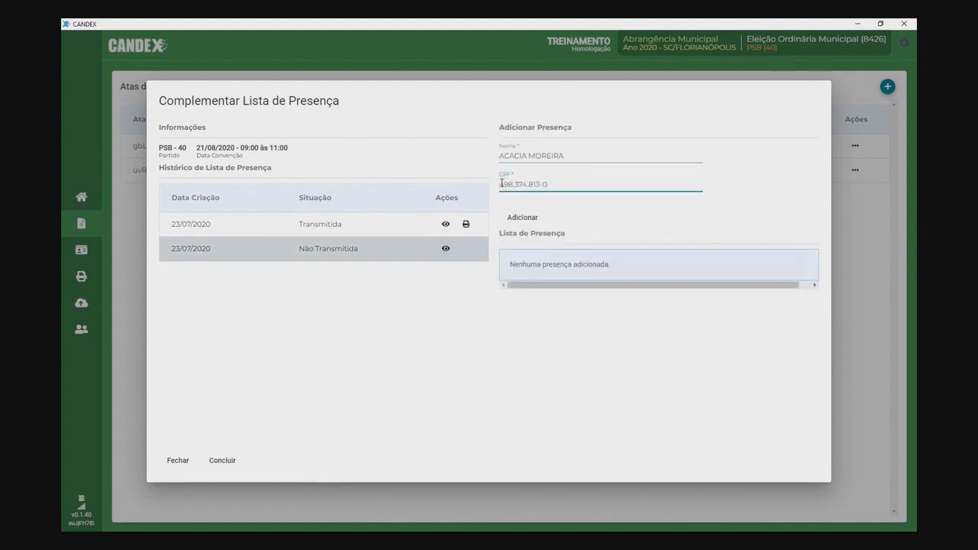
{"action": "left_click", "coordinate": [535, 220]}
{"action": "key", "text": "ctrl+a"}
{"action": "key", "text": "BackSpace"}
{"action": "left_click", "coordinate": [518, 221]}
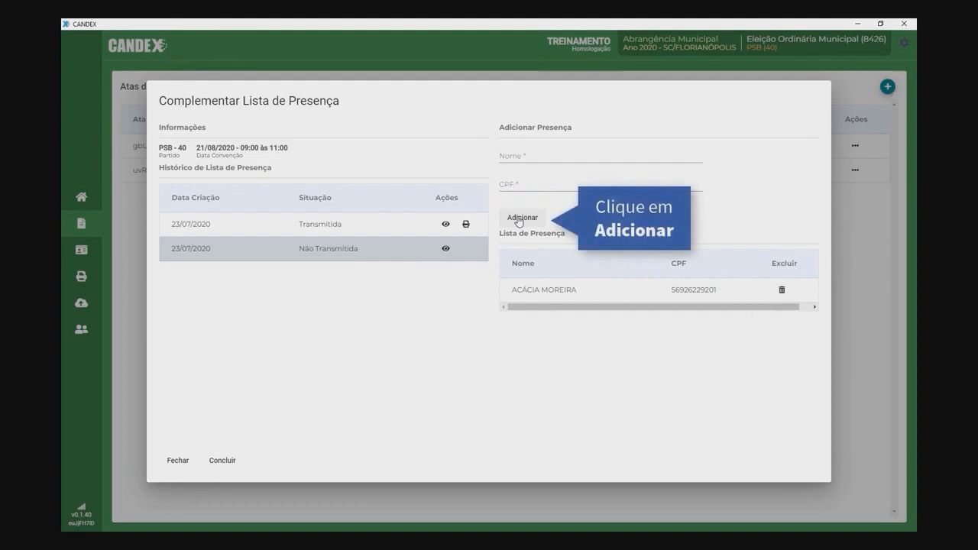
Step: Conclude the supplementary list, send it to the electoral court and print the receipt
{"action": "left_click", "coordinate": [223, 462]}
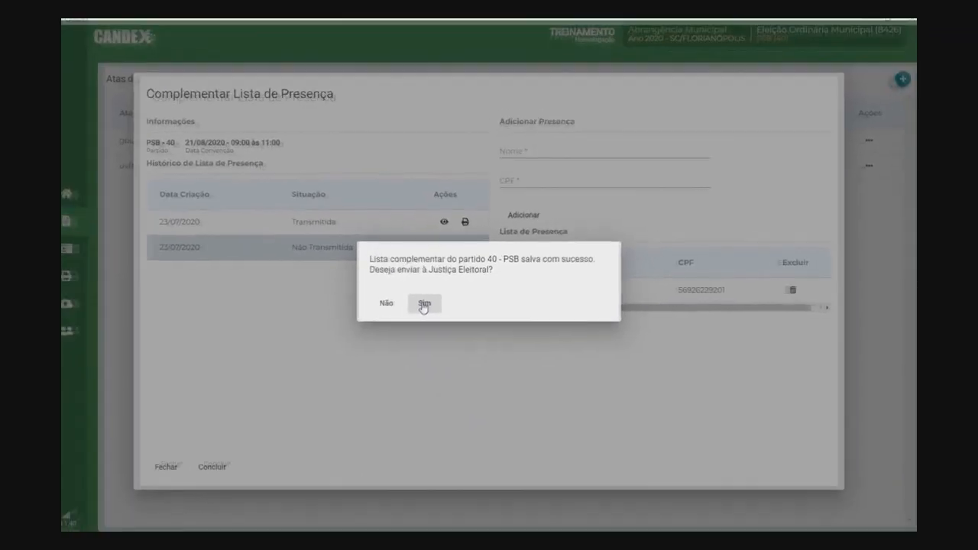
{"action": "left_click", "coordinate": [403, 310]}
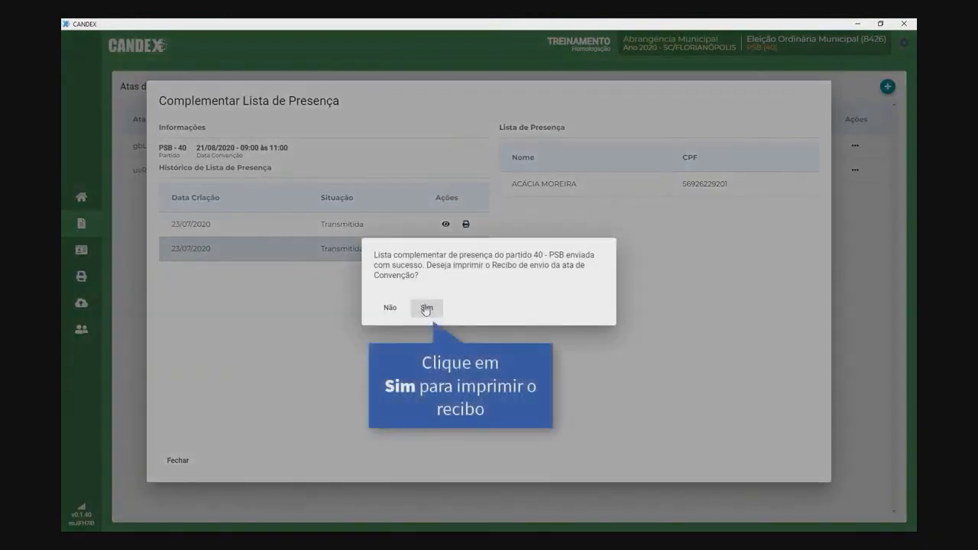
{"action": "left_click", "coordinate": [427, 309]}
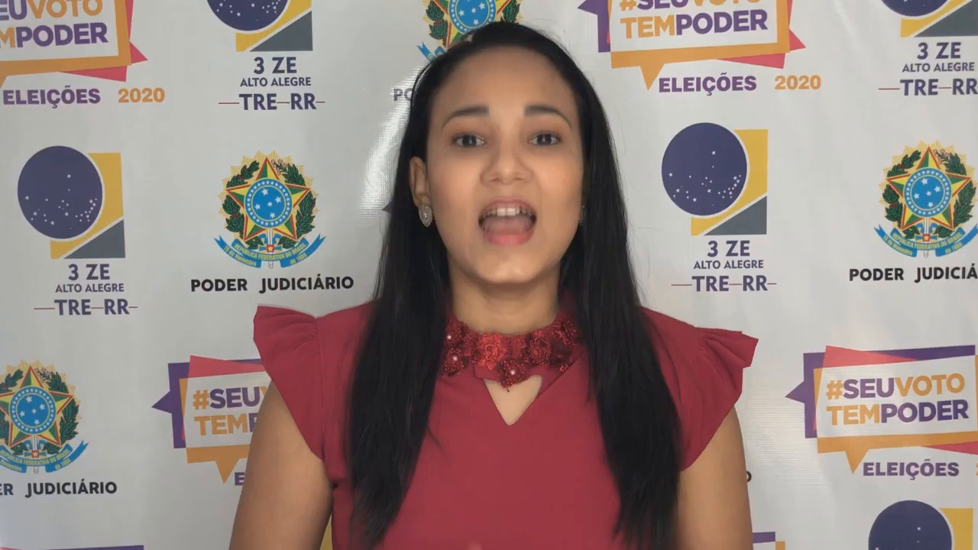
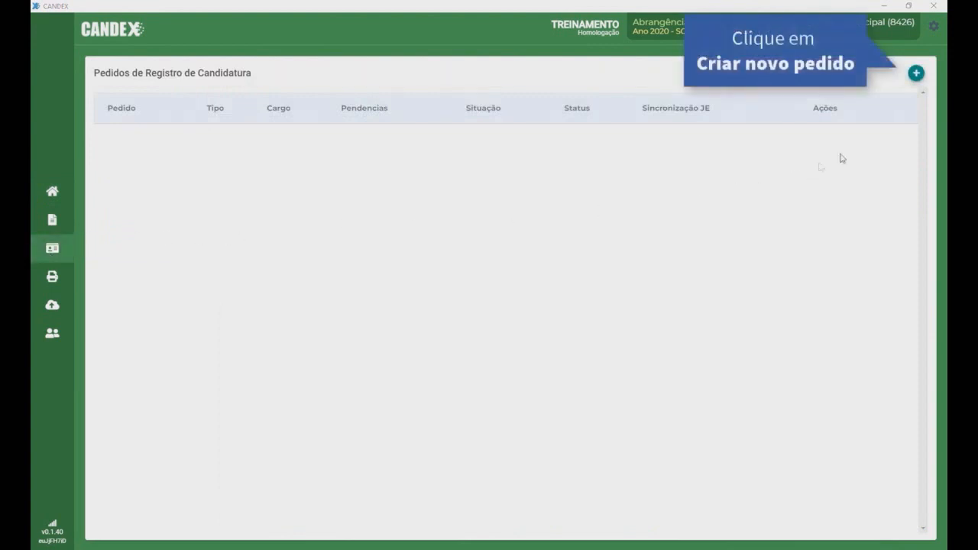
Step: Start a new Coletivo candidacy request for the office of Prefeito / Vice-Prefeito
{"action": "left_click", "coordinate": [915, 74]}
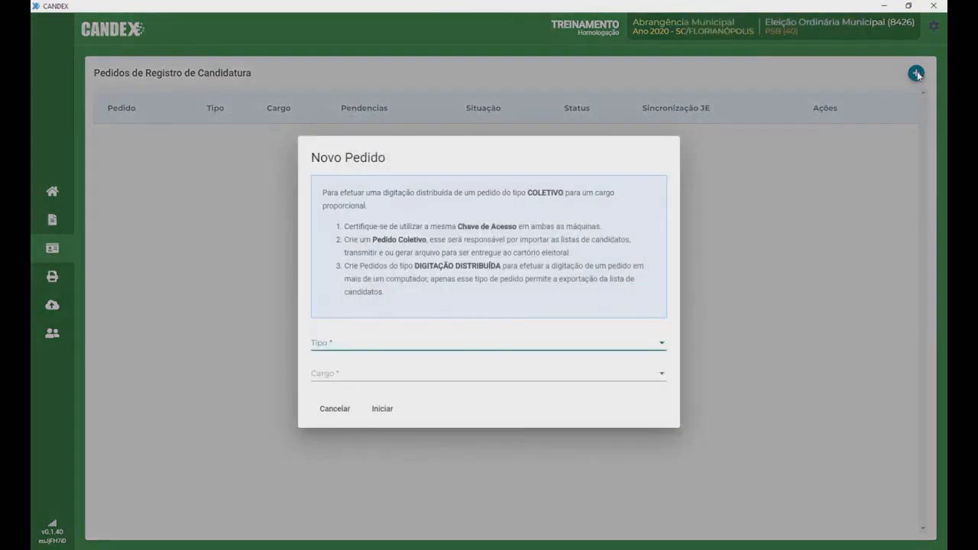
{"action": "left_click", "coordinate": [662, 343]}
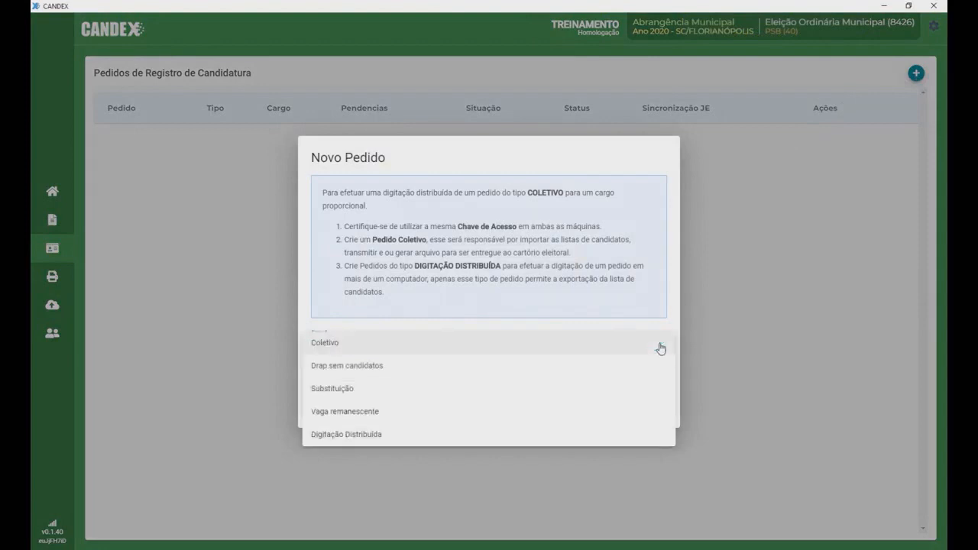
{"action": "left_click", "coordinate": [400, 344]}
{"action": "left_click", "coordinate": [398, 374]}
{"action": "left_click", "coordinate": [398, 375]}
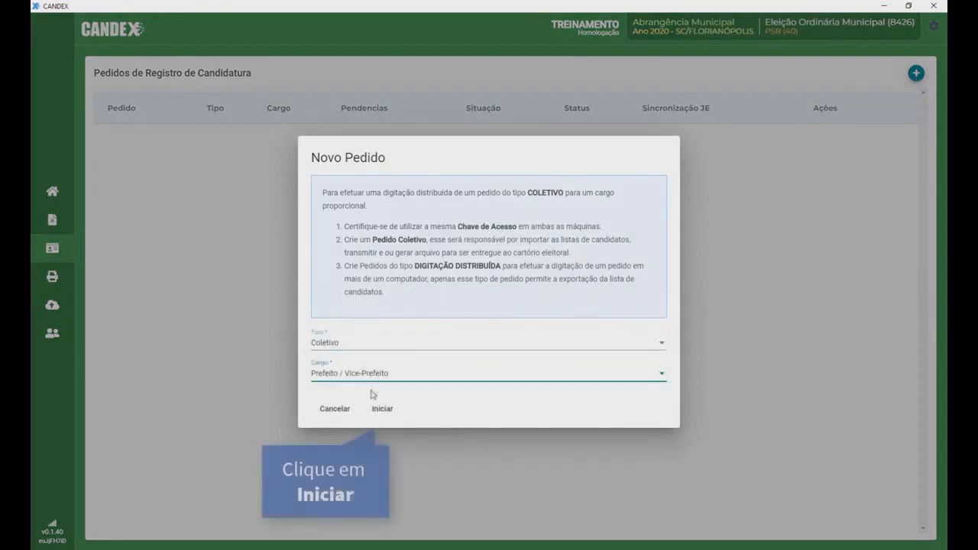
{"action": "left_click", "coordinate": [380, 409]}
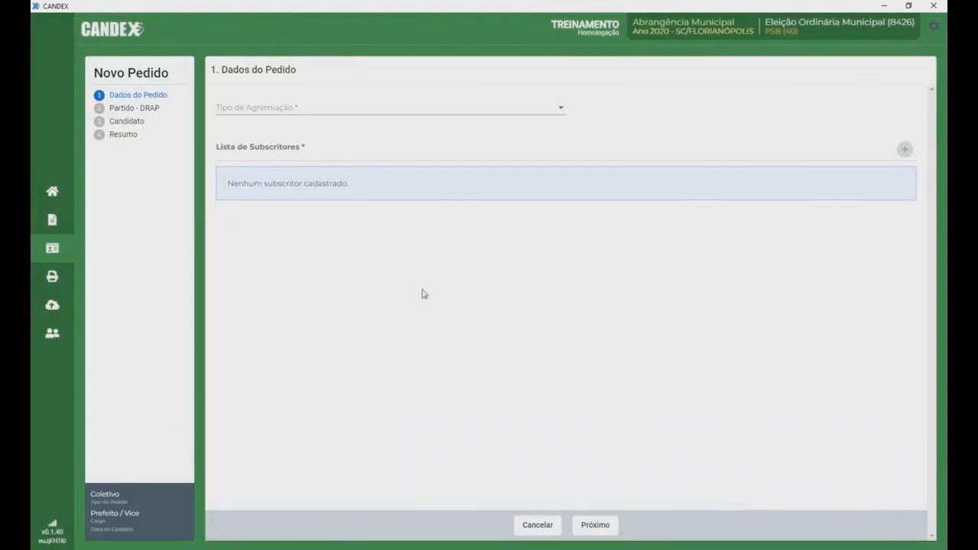
Step: Set the grouping to Partido Isolado and the convention date to 20/08/2020
{"action": "left_click", "coordinate": [561, 109]}
{"action": "left_click", "coordinate": [464, 112]}
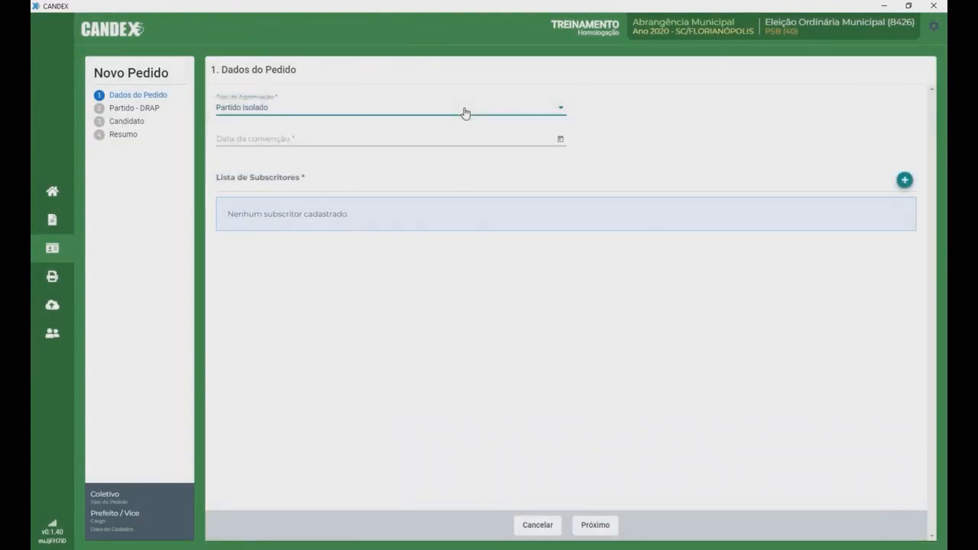
{"action": "left_click", "coordinate": [563, 110]}
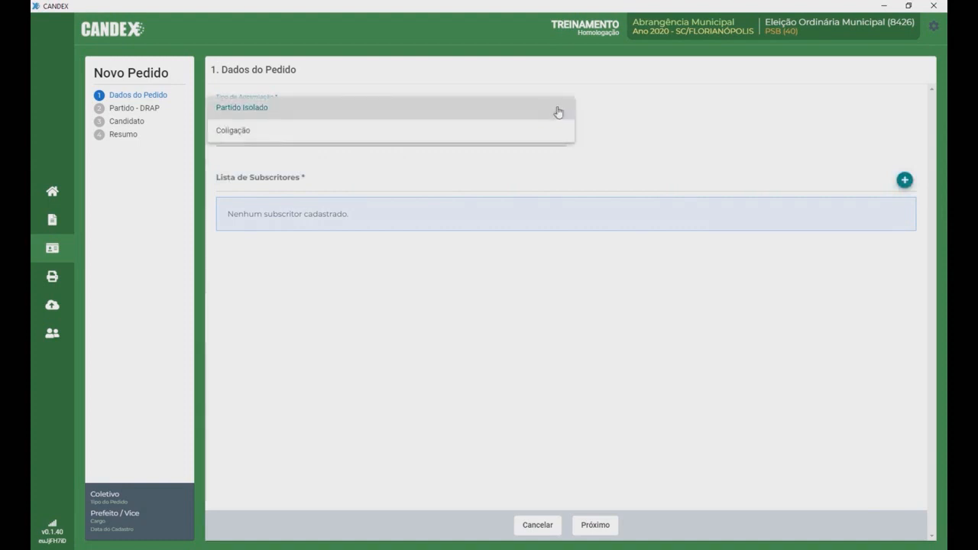
{"action": "left_click", "coordinate": [427, 139]}
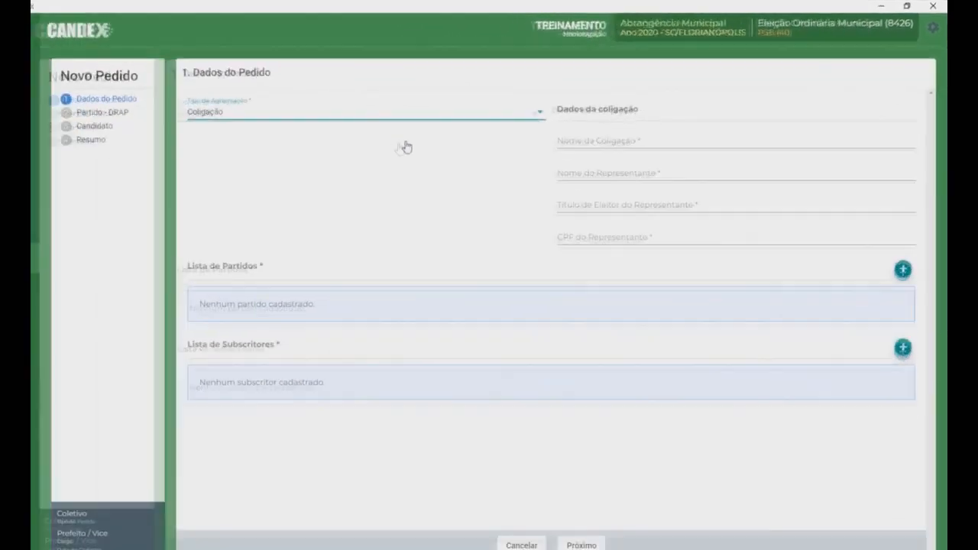
{"action": "left_click", "coordinate": [557, 108]}
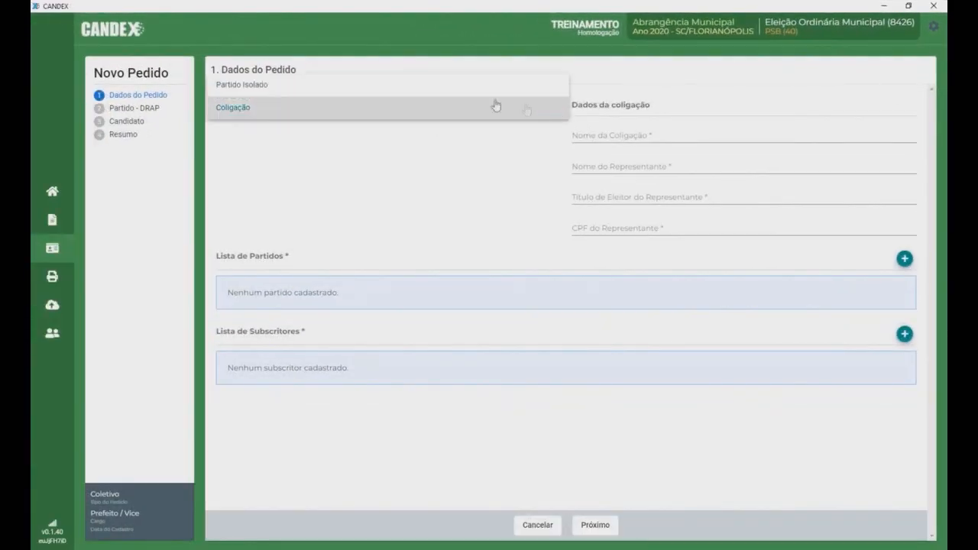
{"action": "left_click", "coordinate": [441, 91]}
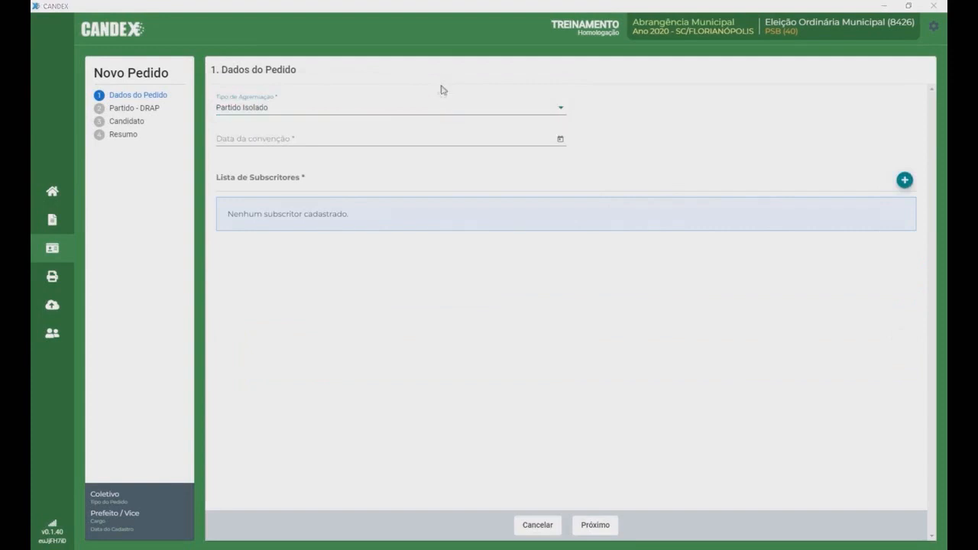
{"action": "left_click", "coordinate": [560, 140]}
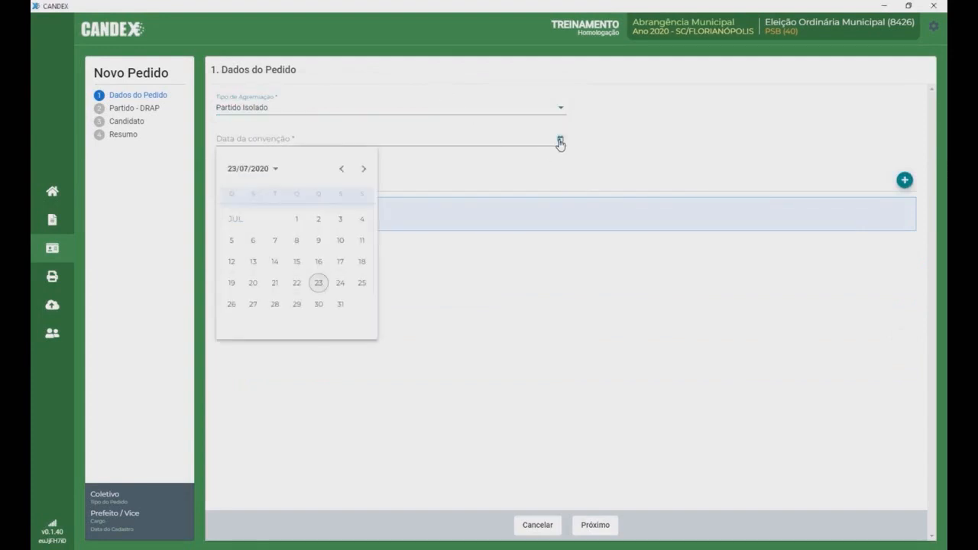
{"action": "left_click", "coordinate": [364, 168]}
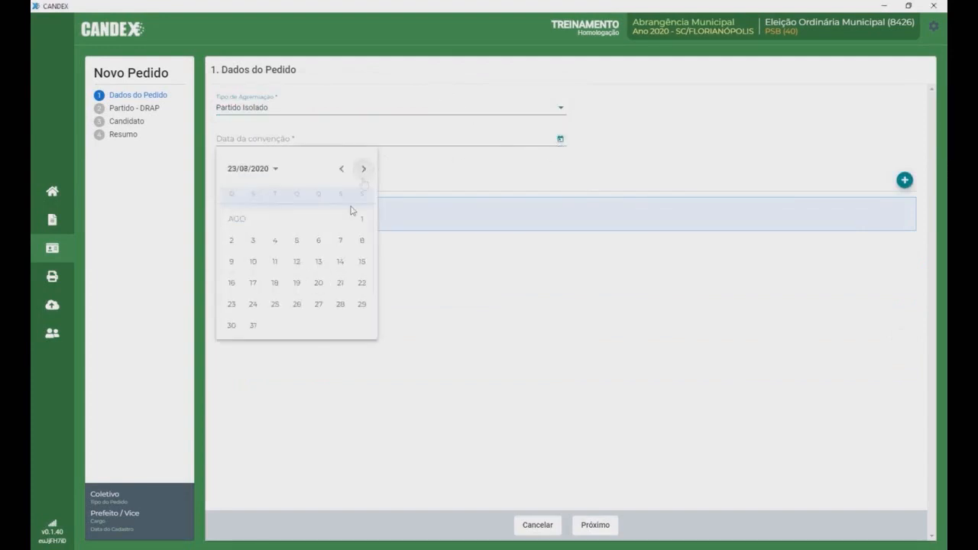
{"action": "left_click", "coordinate": [320, 284]}
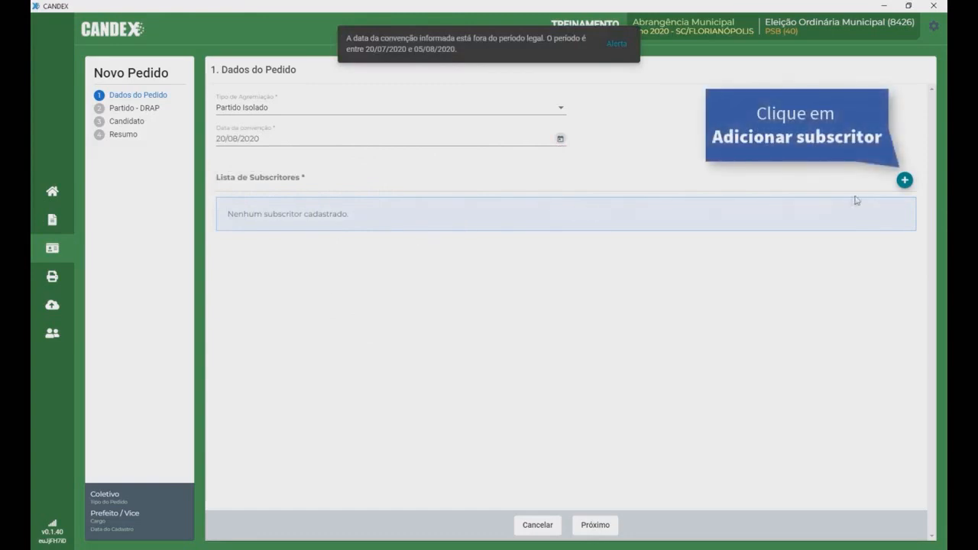
Step: Add a Delegado subscriber with their name, voter registration number and CPF
{"action": "left_click", "coordinate": [904, 181]}
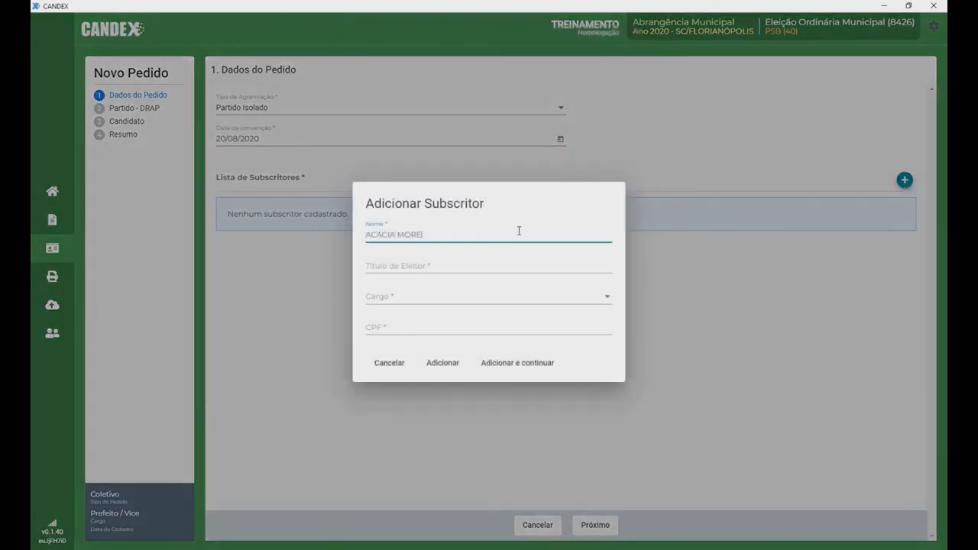
{"action": "left_click", "coordinate": [390, 265]}
{"action": "left_click", "coordinate": [604, 298]}
{"action": "left_click", "coordinate": [605, 296]}
{"action": "left_click", "coordinate": [372, 327]}
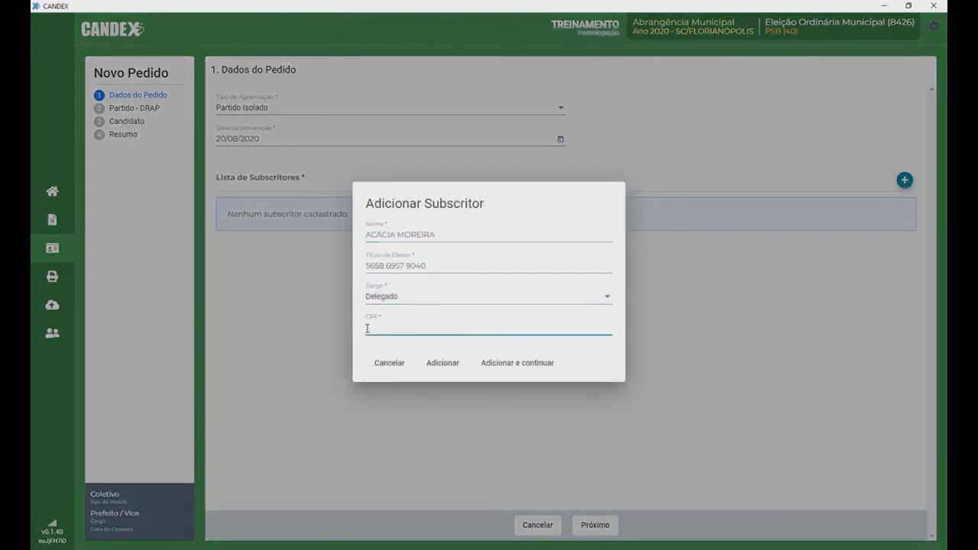
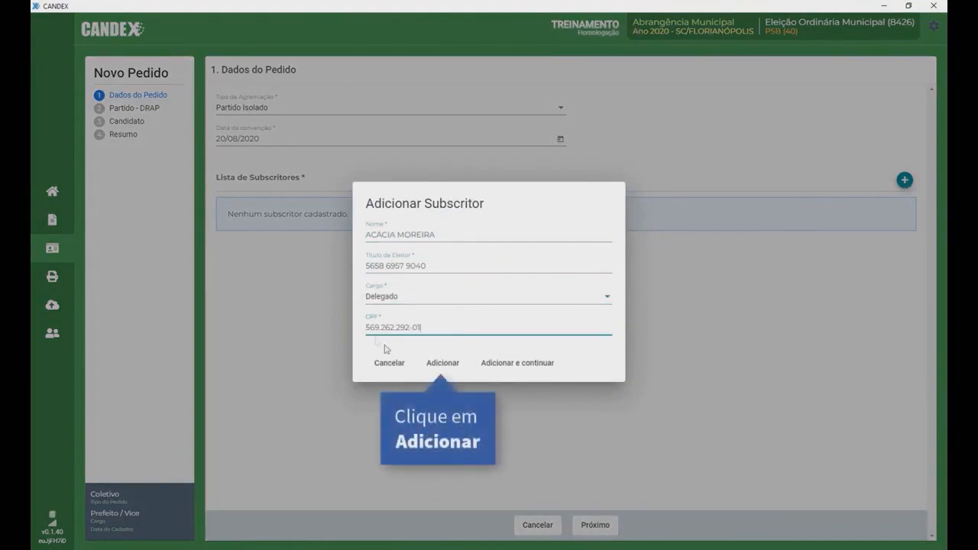
{"action": "left_click", "coordinate": [440, 366]}
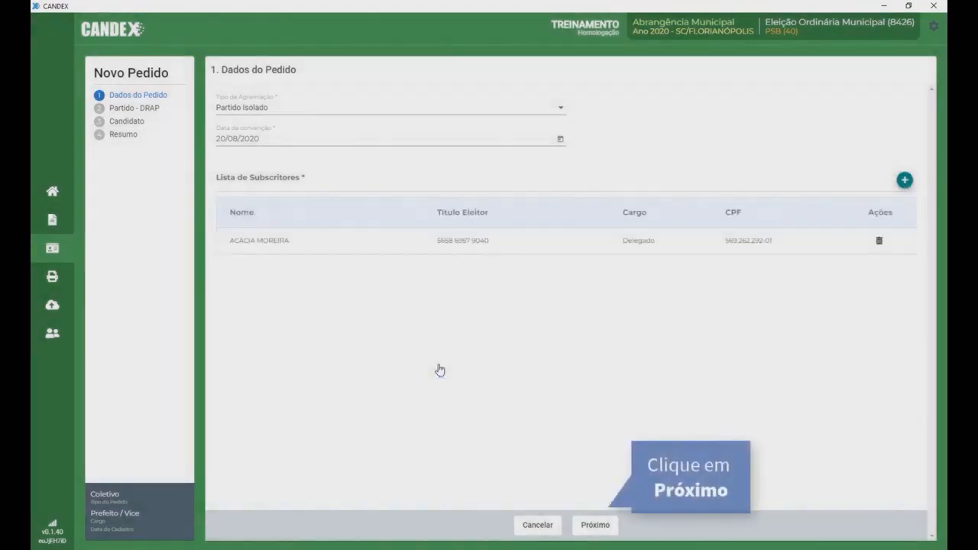
Step: On the Partido - DRAP step, enter a RUA-type Comitê central de campanha address, also reused for notification
{"action": "left_click", "coordinate": [594, 525]}
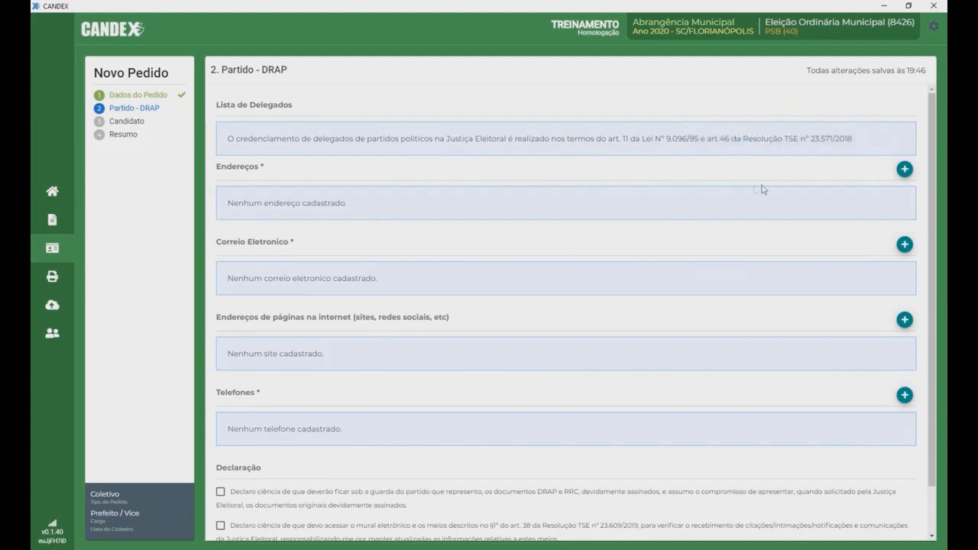
{"action": "left_click", "coordinate": [903, 172]}
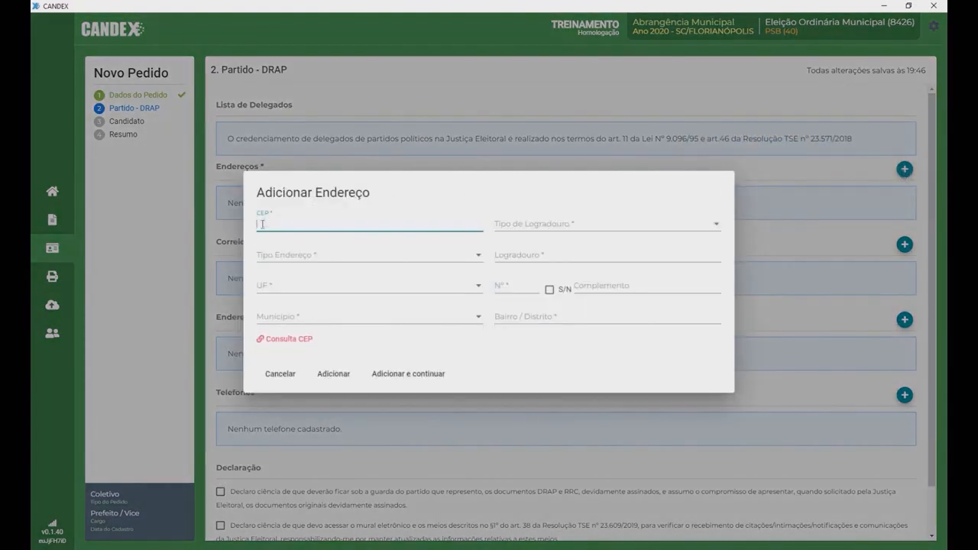
{"action": "type", "text": "88015-130"}
{"action": "left_click", "coordinate": [698, 225]}
{"action": "left_click_drag", "start_coordinate": [723, 229], "coordinate": [720, 313]}
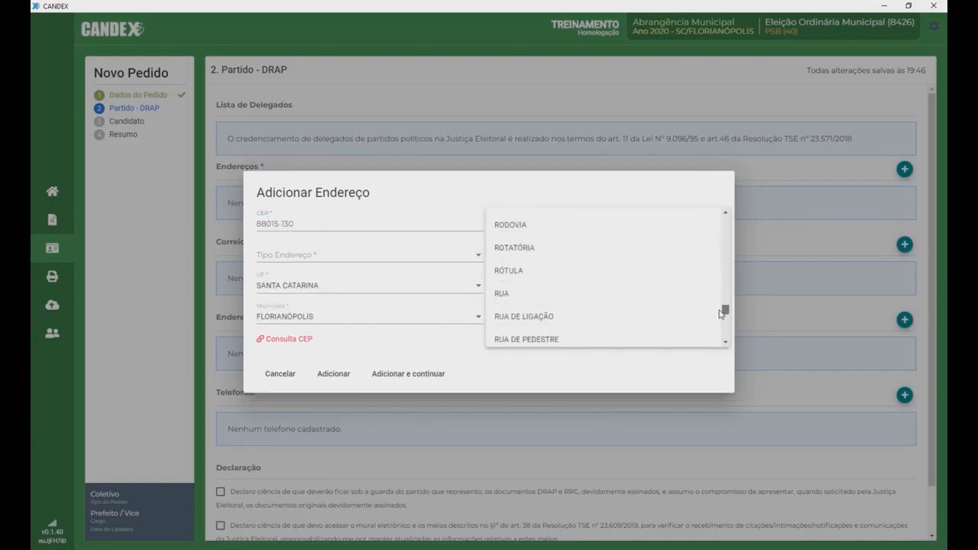
{"action": "left_click", "coordinate": [502, 293]}
{"action": "left_click", "coordinate": [430, 259]}
{"action": "left_click", "coordinate": [301, 257]}
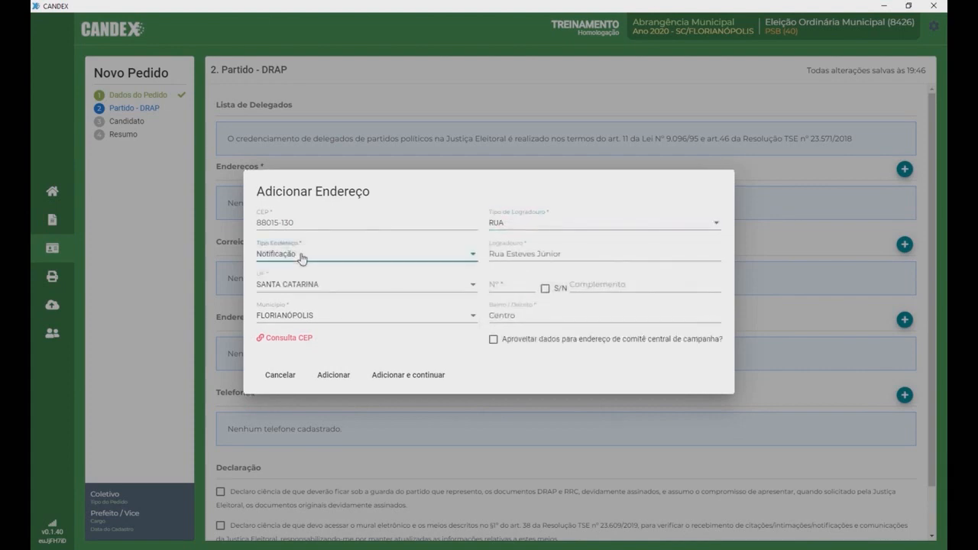
{"action": "left_click", "coordinate": [467, 258]}
{"action": "left_click", "coordinate": [421, 277]}
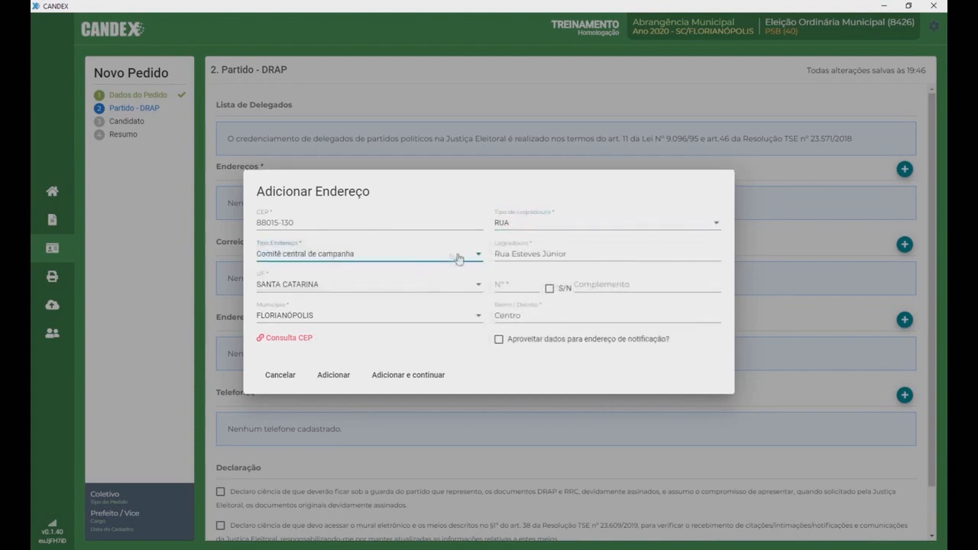
{"action": "left_click", "coordinate": [501, 285]}
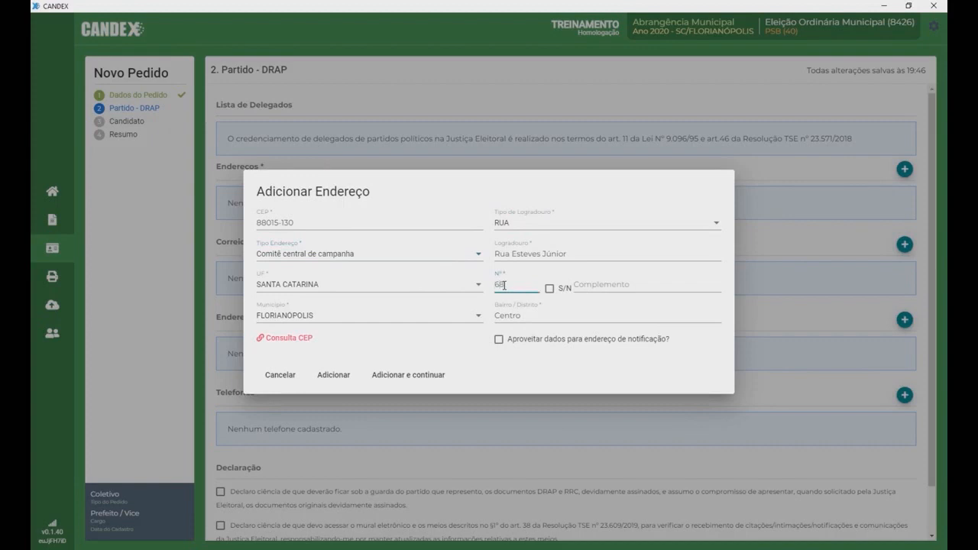
{"action": "left_click", "coordinate": [499, 339]}
Step: Save the party address, then add the party's e-mail address and website
{"action": "left_click", "coordinate": [330, 377]}
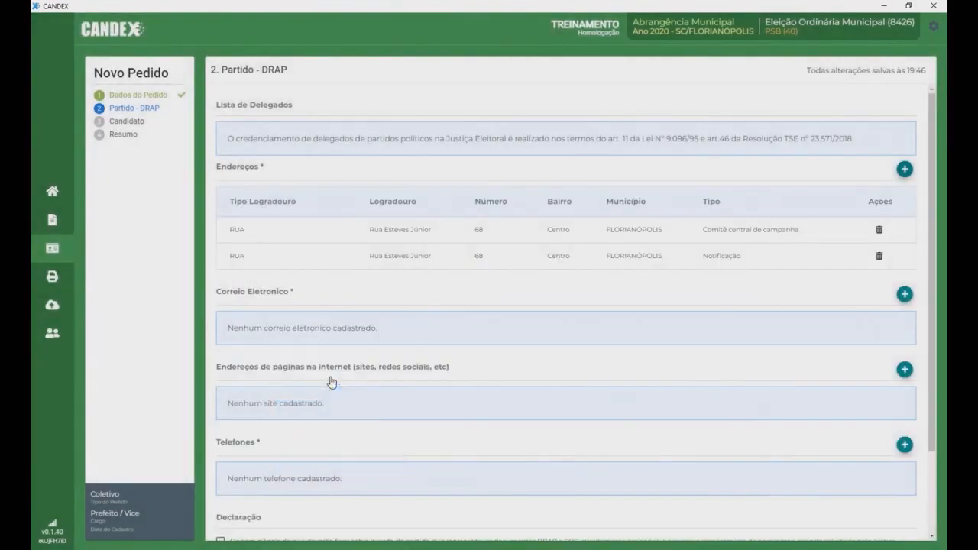
{"action": "left_click", "coordinate": [905, 294]}
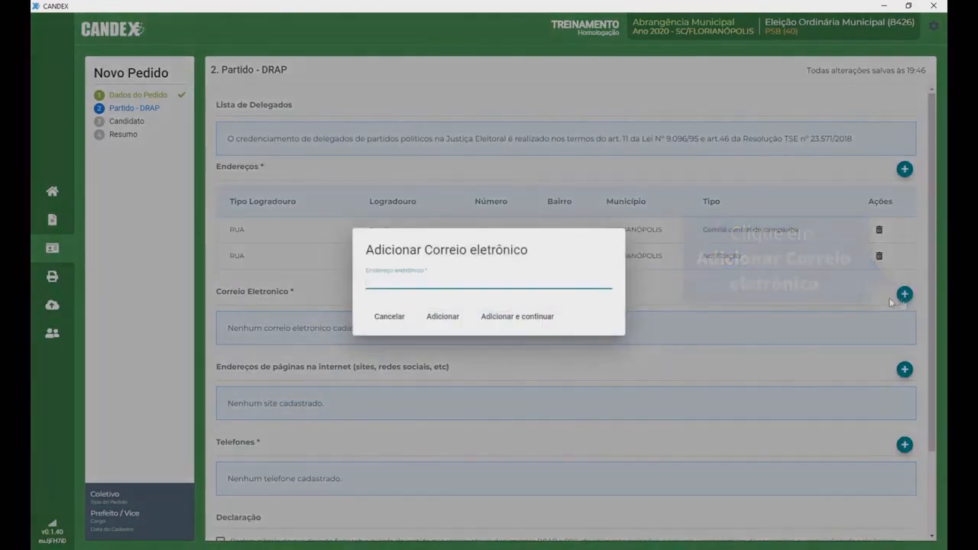
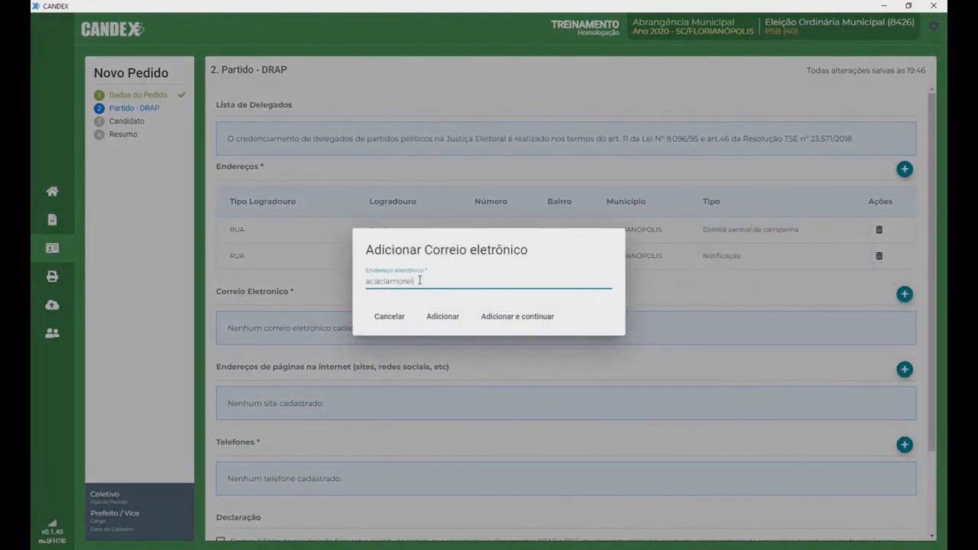
{"action": "left_click", "coordinate": [441, 317]}
{"action": "left_click", "coordinate": [905, 393]}
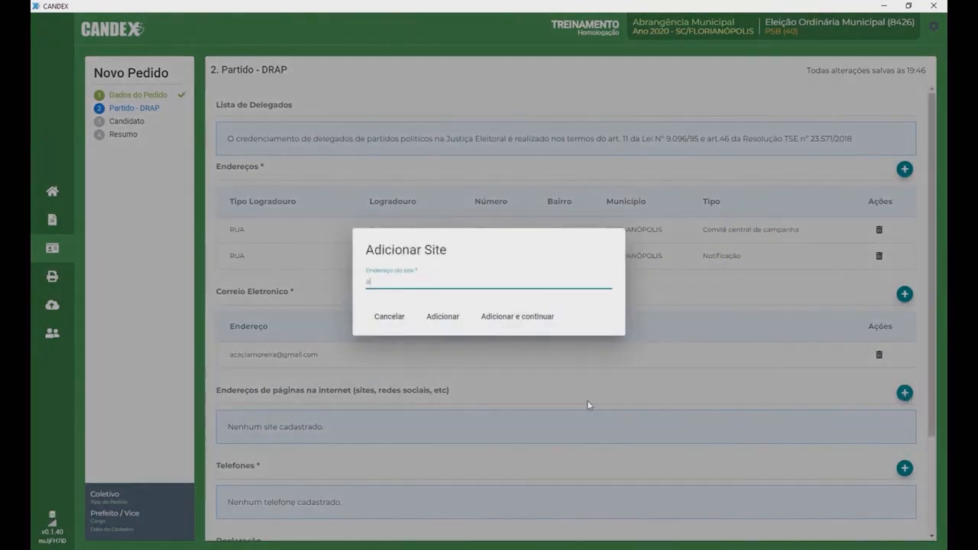
{"action": "left_click", "coordinate": [443, 317]}
Step: Add two party phone numbers with area code 48, the first flagged for Whatsapp
{"action": "scroll", "coordinate": [934, 374], "scroll_direction": "down", "scroll_amount": 3}
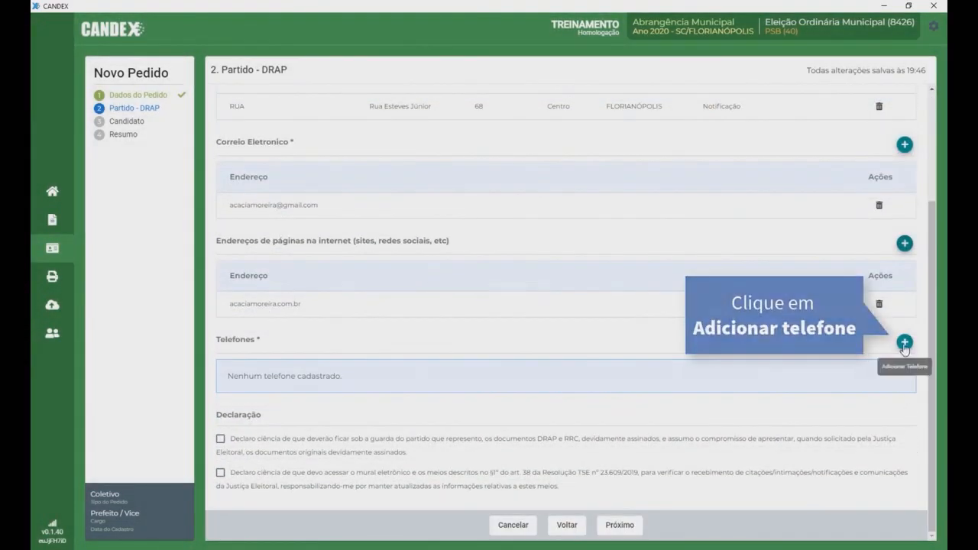
{"action": "left_click", "coordinate": [904, 343]}
{"action": "left_click", "coordinate": [453, 255]}
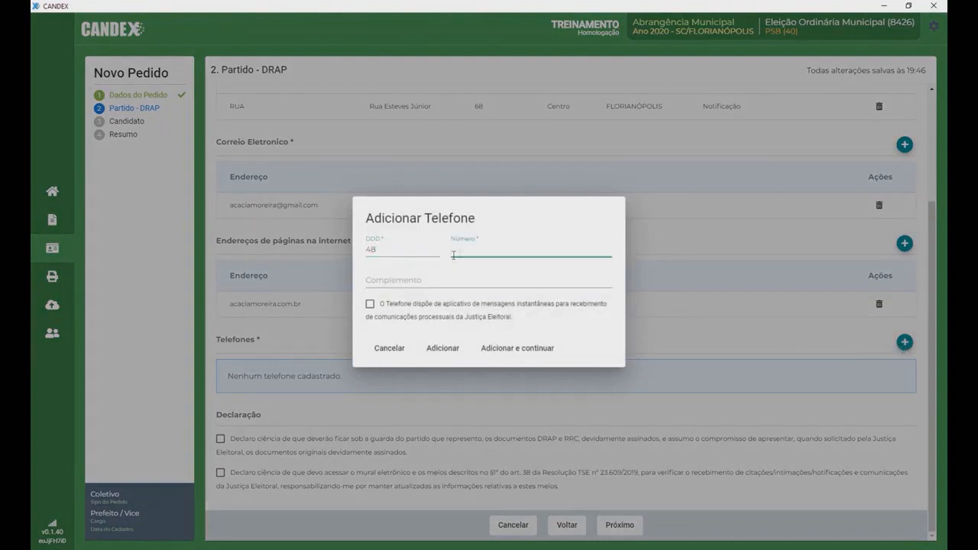
{"action": "type", "text": "9 9999-1111"}
{"action": "left_click", "coordinate": [370, 304]}
{"action": "left_click", "coordinate": [468, 319]}
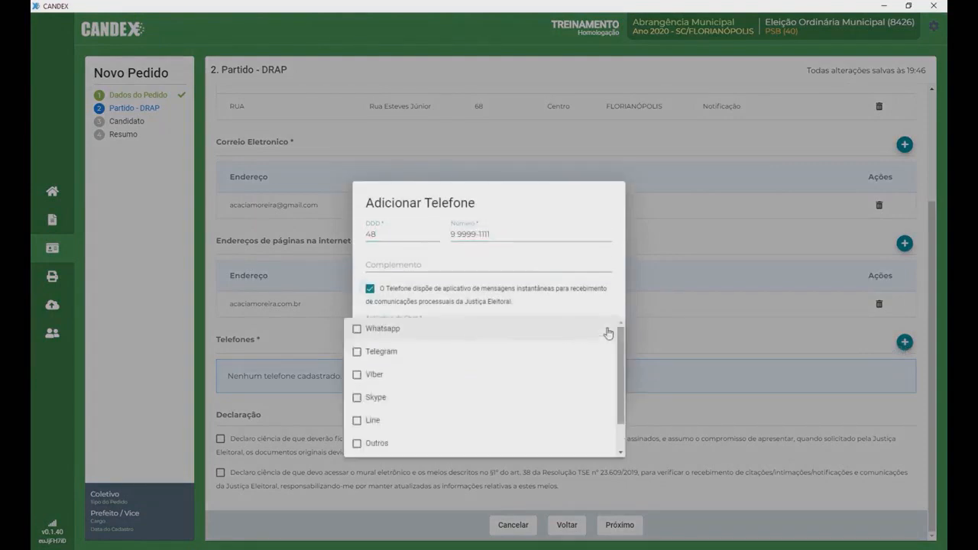
{"action": "left_click", "coordinate": [470, 327]}
{"action": "left_click", "coordinate": [470, 310]}
{"action": "left_click", "coordinate": [497, 365]}
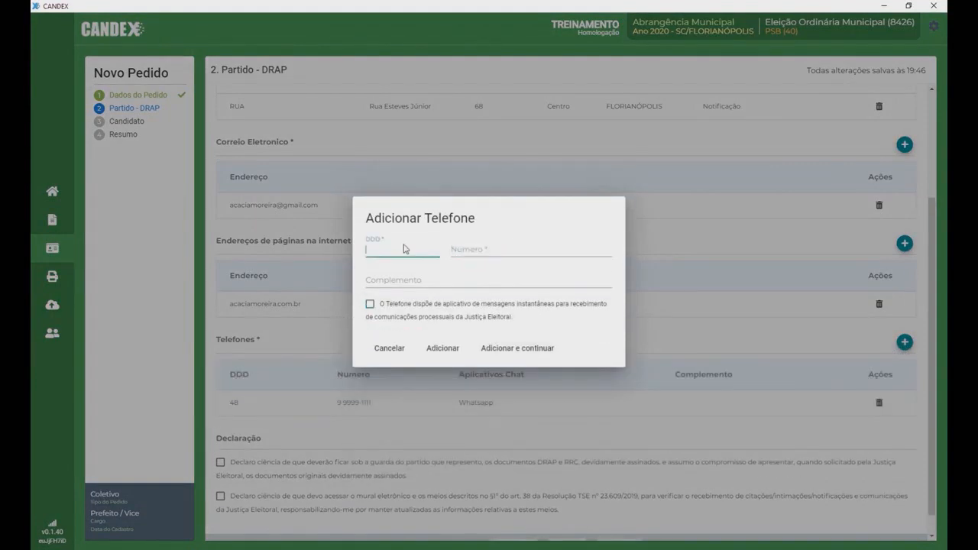
{"action": "left_click", "coordinate": [456, 251]}
{"action": "type", "text": "3222-2222"}
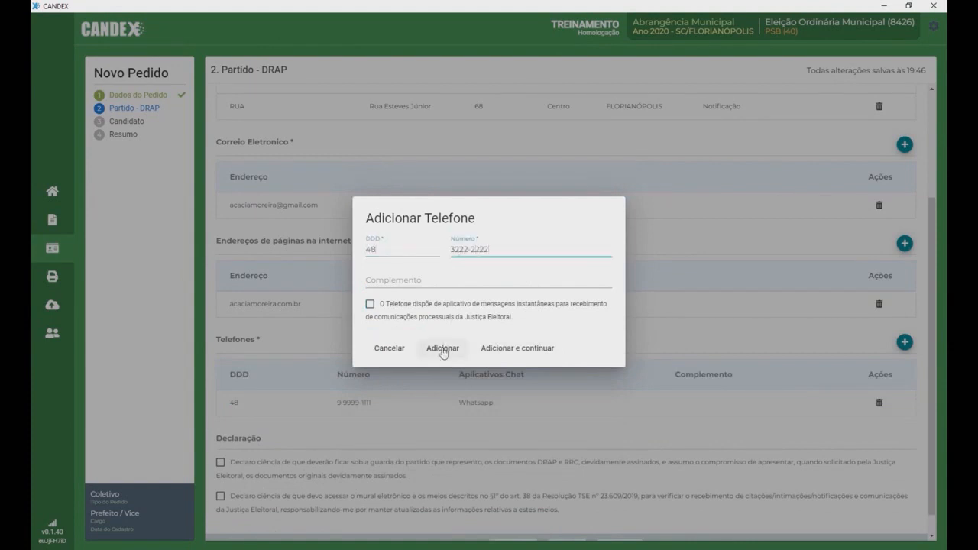
{"action": "left_click", "coordinate": [442, 348]}
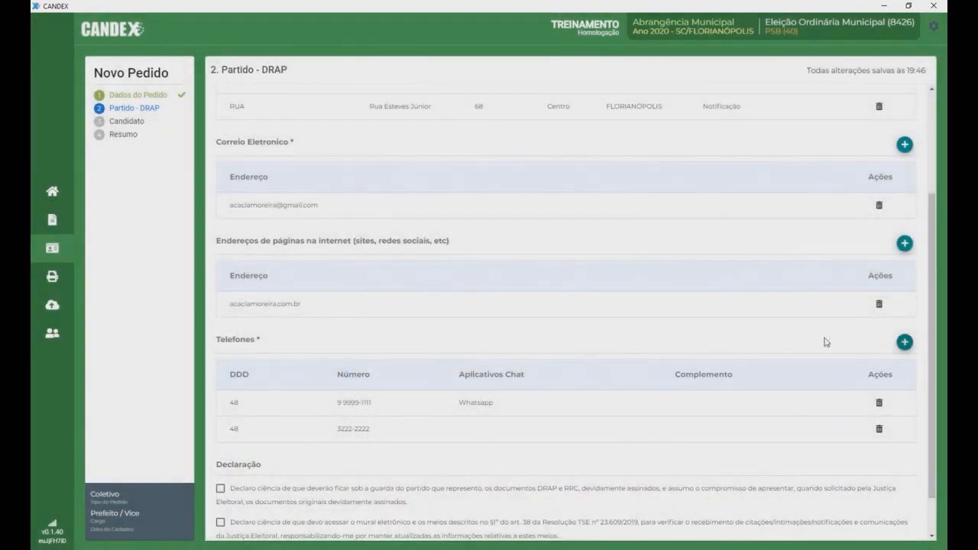
Step: Tick both Declaração checkboxes at the bottom of the DRAP step
{"action": "left_click_drag", "start_coordinate": [931, 329], "coordinate": [928, 405]}
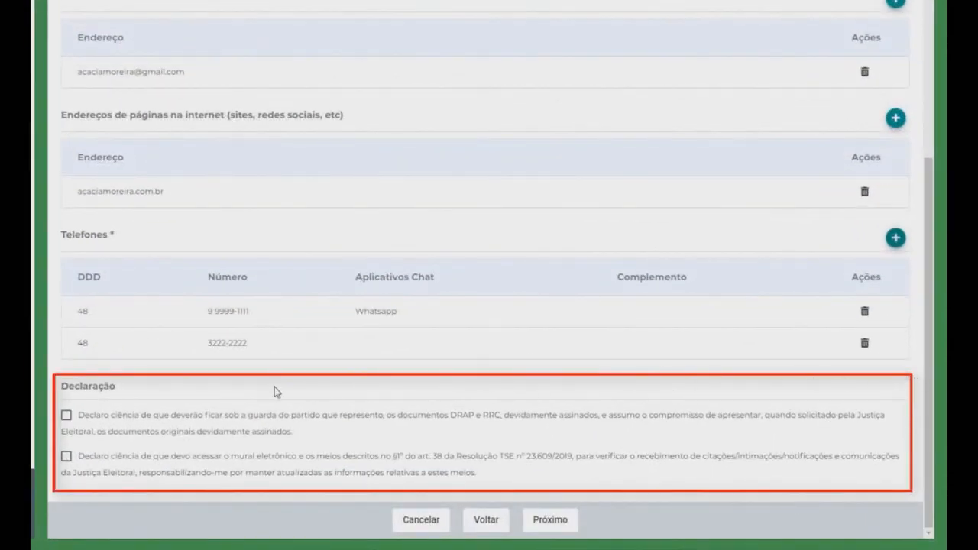
{"action": "left_click", "coordinate": [67, 417]}
{"action": "left_click", "coordinate": [67, 457]}
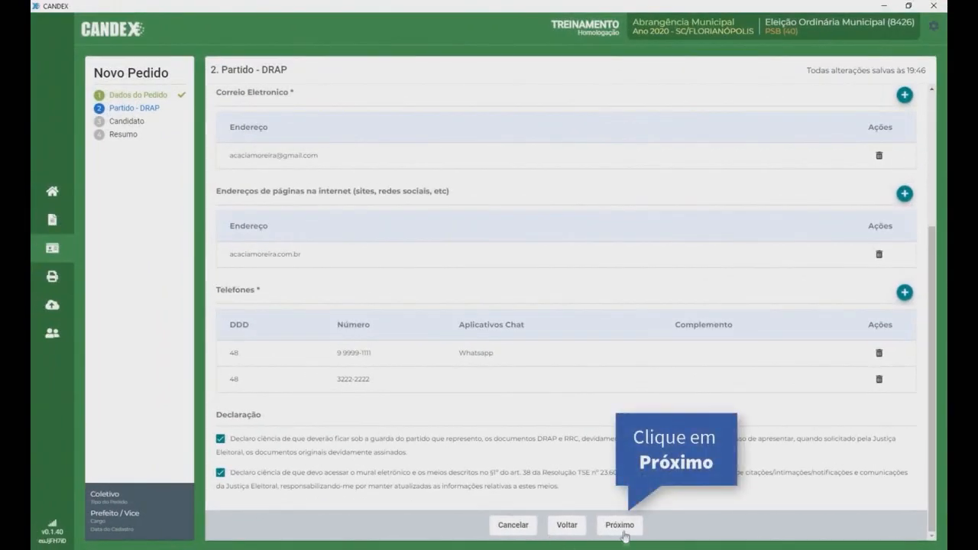
Step: On the Candidato step, import the Prefeito and Vice-Prefeito candidates from the party minutes
{"action": "left_click", "coordinate": [620, 526]}
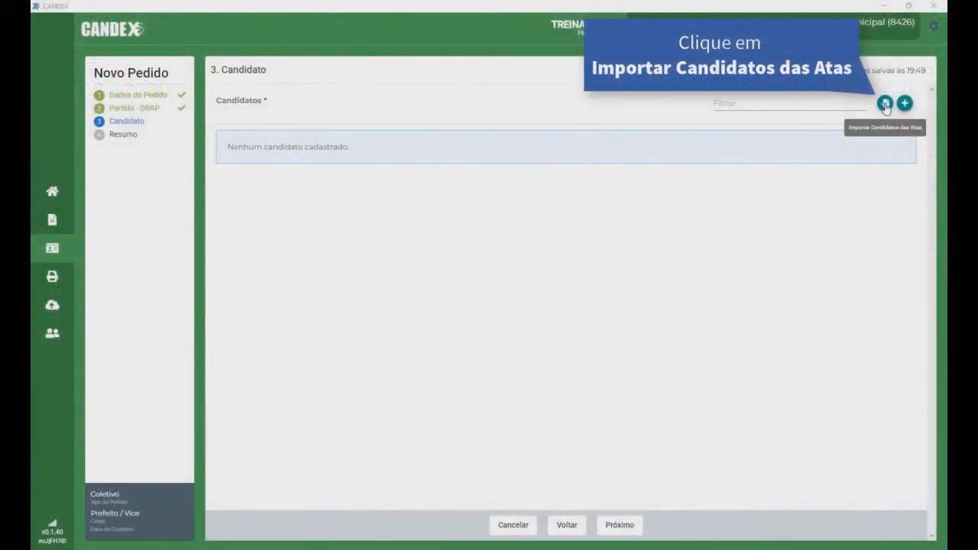
{"action": "left_click", "coordinate": [885, 105]}
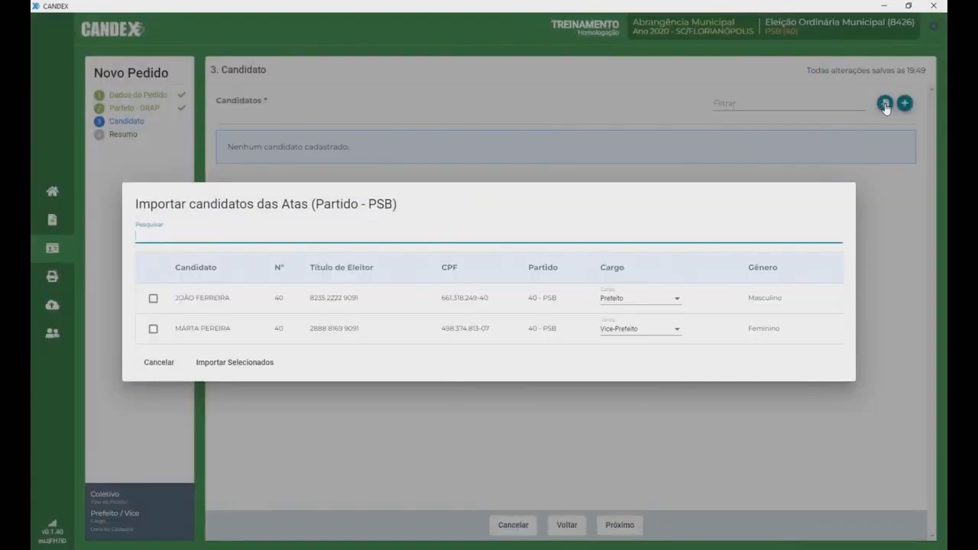
{"action": "left_click", "coordinate": [153, 300]}
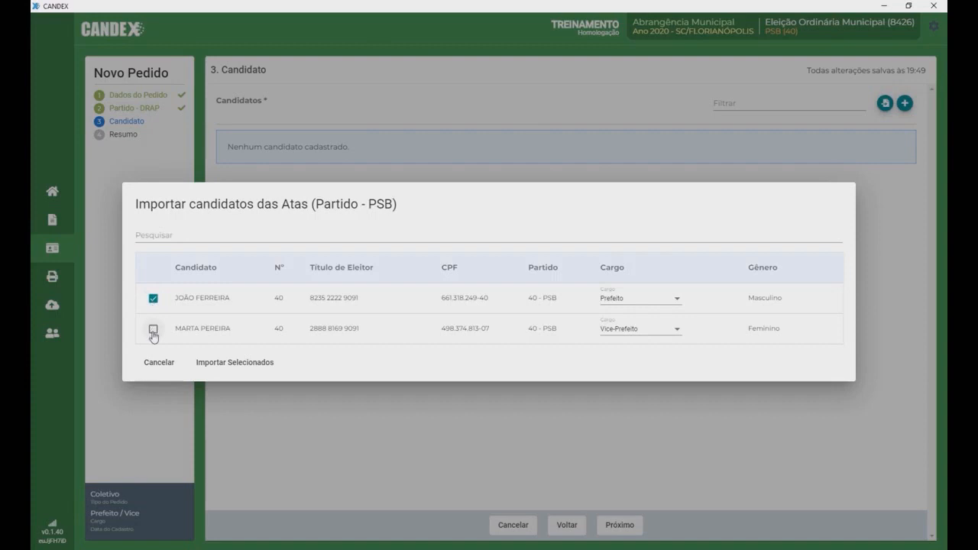
{"action": "left_click", "coordinate": [153, 330]}
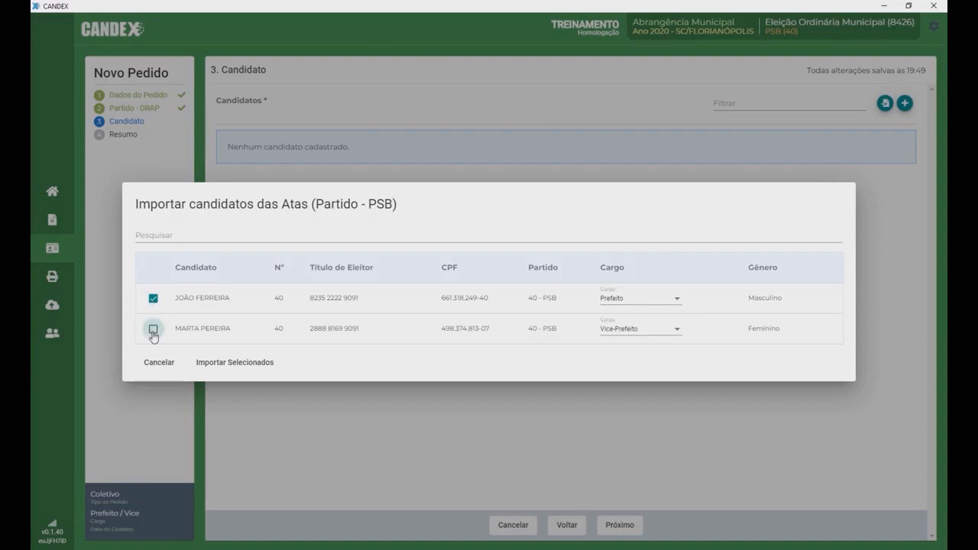
{"action": "left_click", "coordinate": [241, 367]}
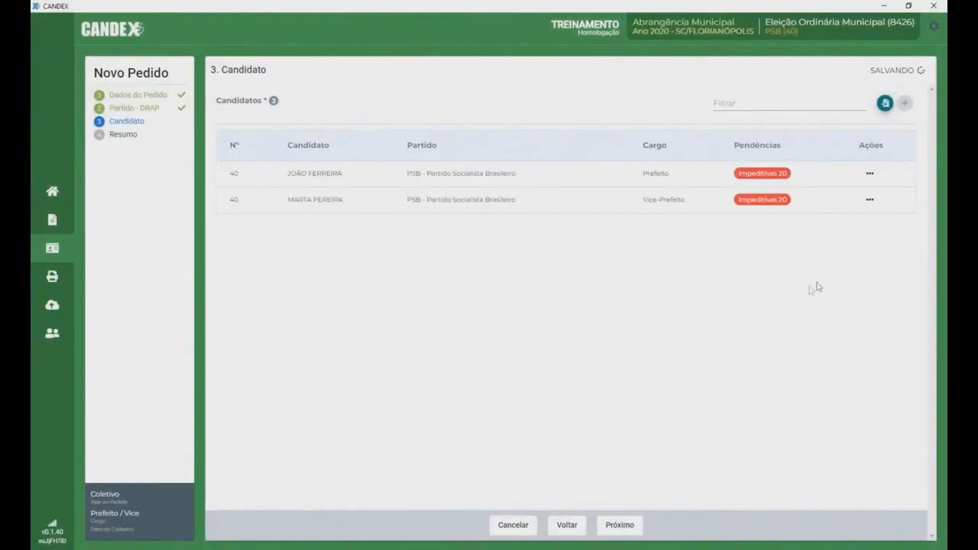
{"action": "left_click", "coordinate": [870, 174]}
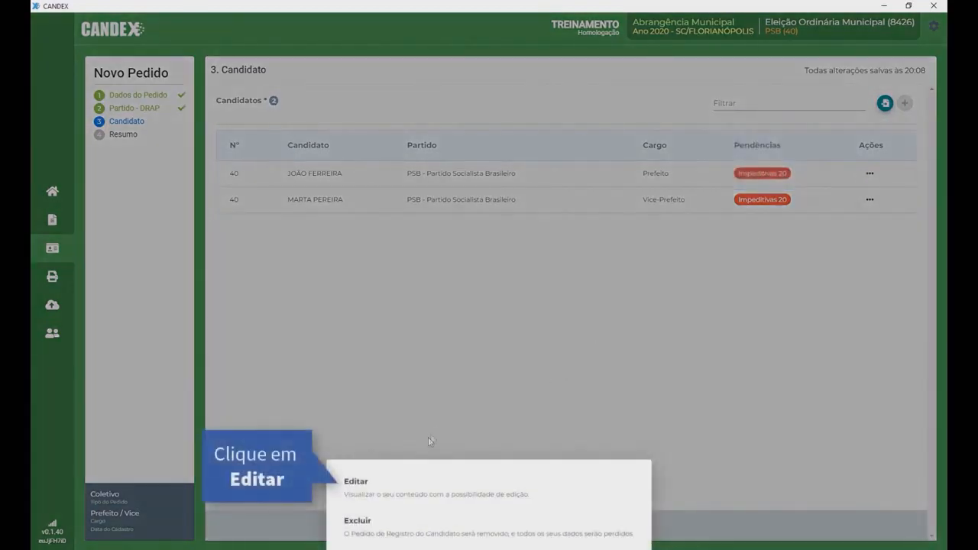
Step: Edit the Prefeito candidate: birth date, Cor/Raça PARDA, Brasileiro(a) nato(a), marital status Casado
{"action": "left_click", "coordinate": [404, 494]}
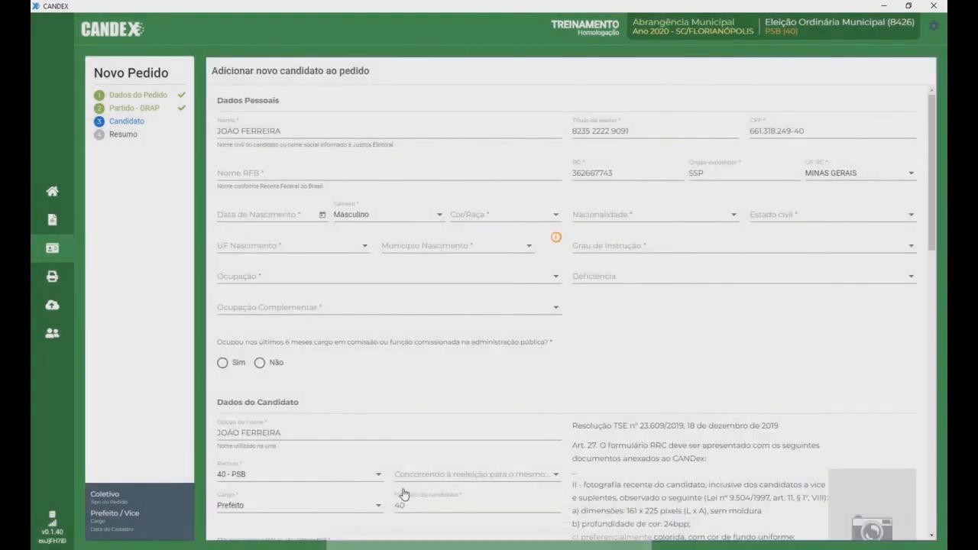
{"action": "left_click", "coordinate": [236, 173]}
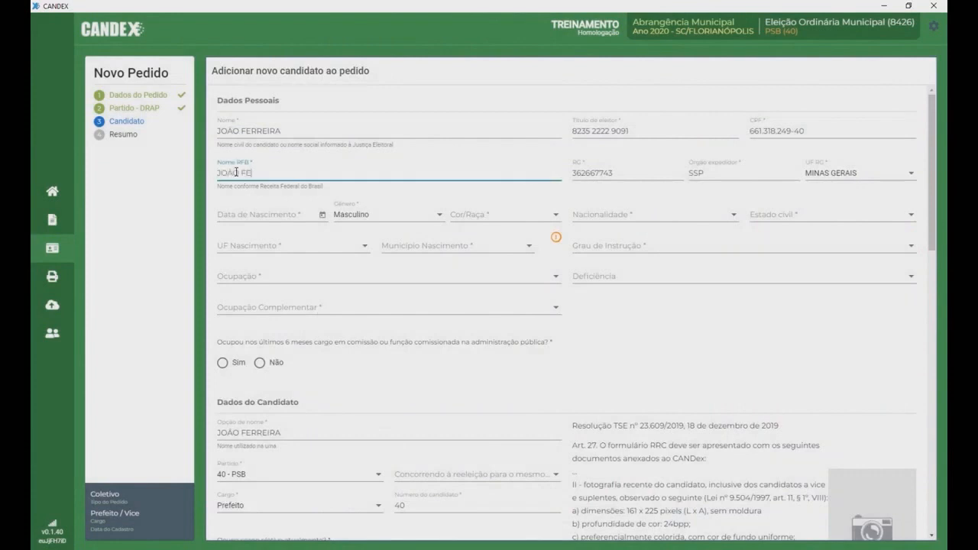
{"action": "left_click", "coordinate": [226, 214]}
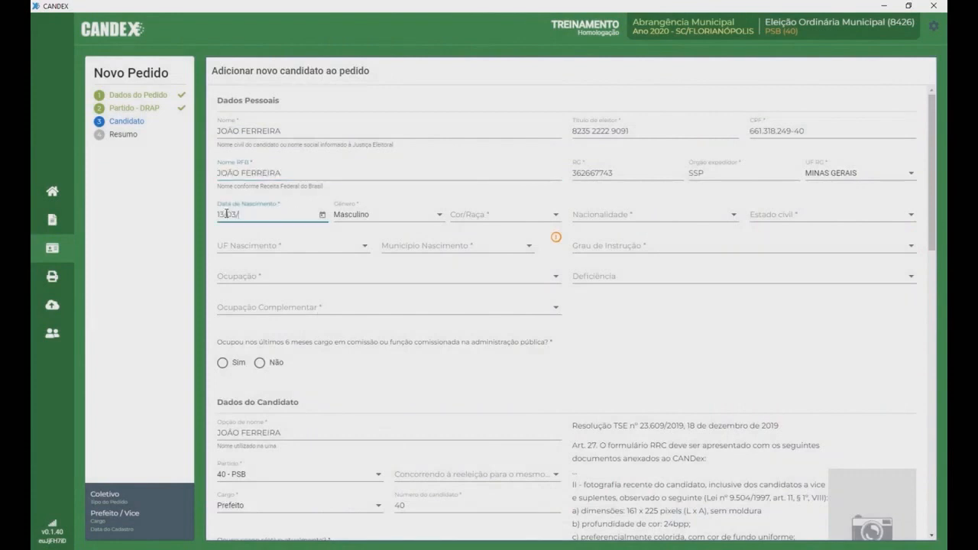
{"action": "left_click", "coordinate": [546, 218]}
{"action": "left_click", "coordinate": [505, 283]}
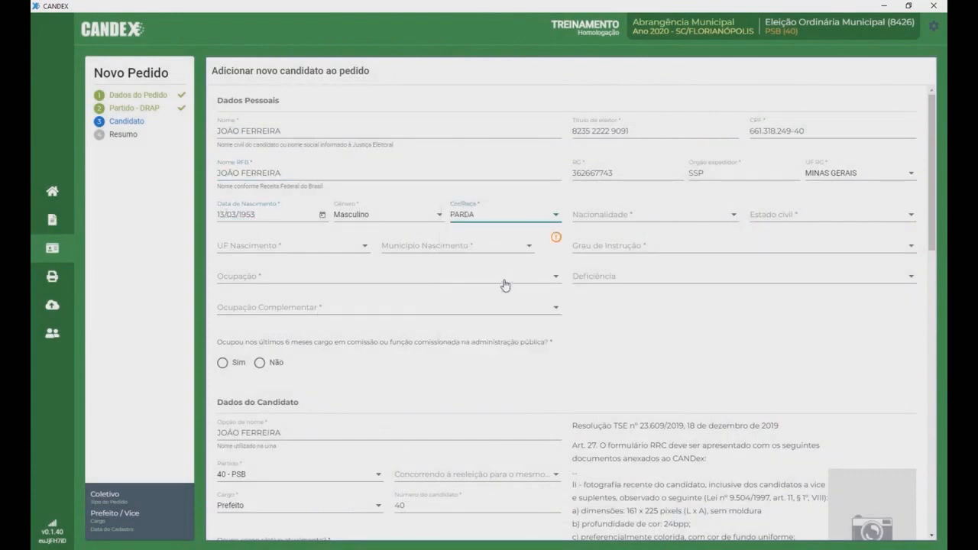
{"action": "left_click", "coordinate": [730, 221]}
{"action": "left_click", "coordinate": [716, 238]}
{"action": "left_click", "coordinate": [902, 221]}
{"action": "left_click", "coordinate": [745, 262]}
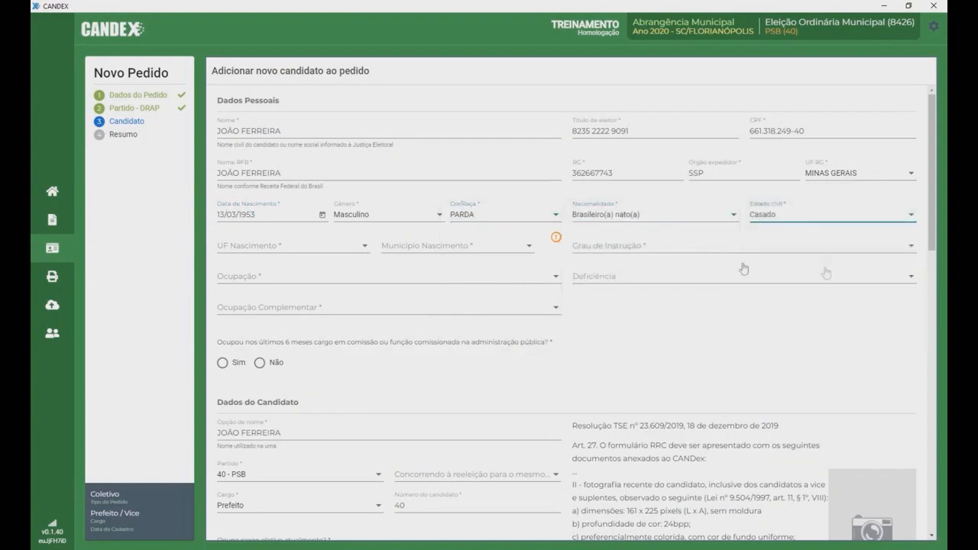
Step: Set the candidate's birthplace to PARÁ DE MINAS, MINAS GERAIS
{"action": "left_click", "coordinate": [363, 251]}
{"action": "left_click_drag", "start_coordinate": [373, 258], "coordinate": [373, 301]}
{"action": "left_click", "coordinate": [354, 307]}
{"action": "left_click", "coordinate": [531, 251]}
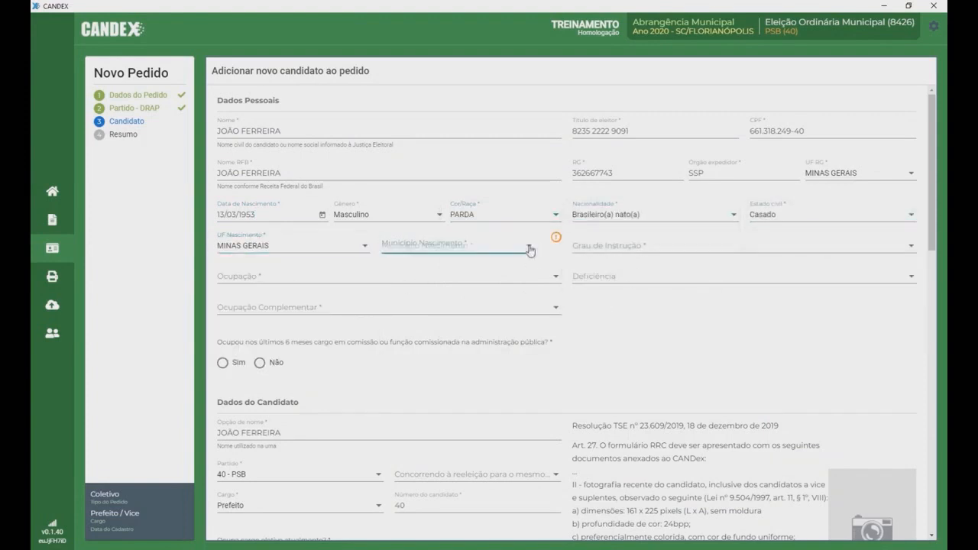
{"action": "key", "text": "p"}
{"action": "left_click_drag", "start_coordinate": [539, 320], "coordinate": [539, 326]}
{"action": "left_click", "coordinate": [539, 241]}
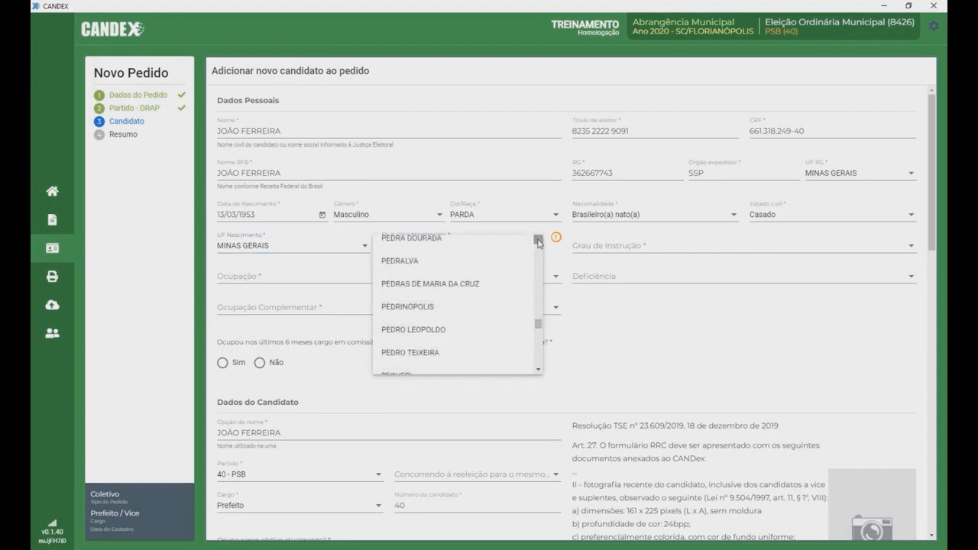
{"action": "scroll", "coordinate": [458, 306], "scroll_direction": "up", "scroll_amount": 5}
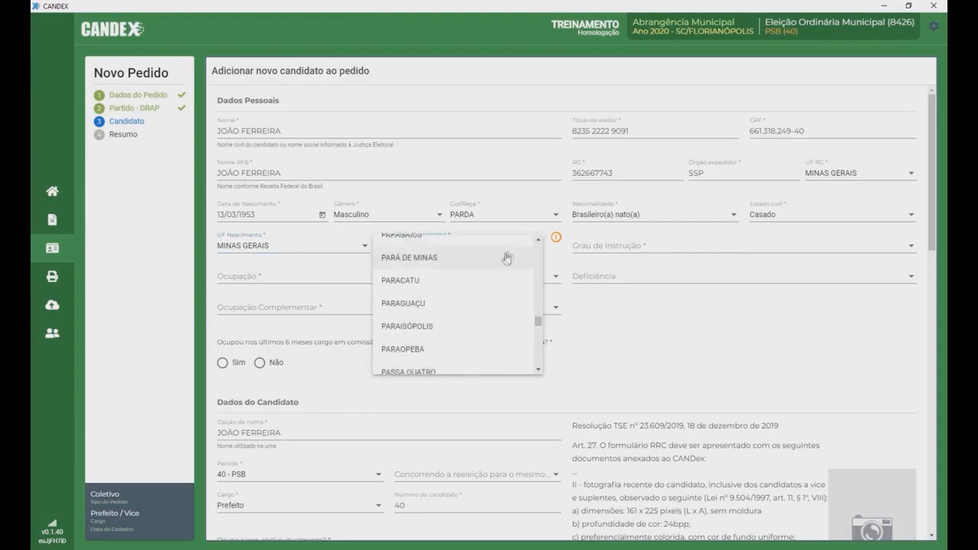
{"action": "left_click", "coordinate": [443, 255]}
Step: Set education Superior Completo, occupation Administrador, no complementary occupation and no commissioned post
{"action": "left_click", "coordinate": [881, 253]}
{"action": "scroll", "coordinate": [619, 336], "scroll_direction": "down", "scroll_amount": 3}
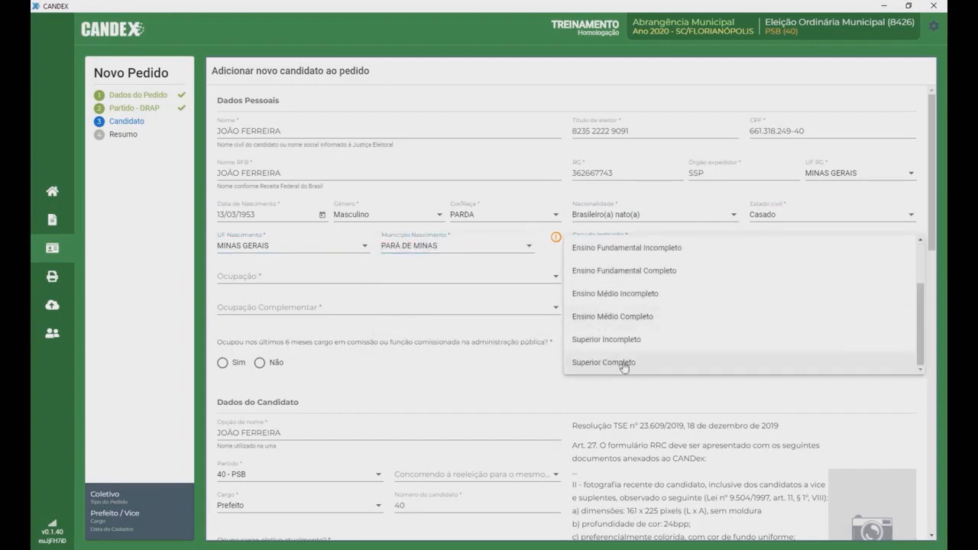
{"action": "left_click", "coordinate": [622, 362]}
{"action": "left_click", "coordinate": [556, 280]}
{"action": "left_click", "coordinate": [450, 299]}
{"action": "left_click", "coordinate": [450, 309]}
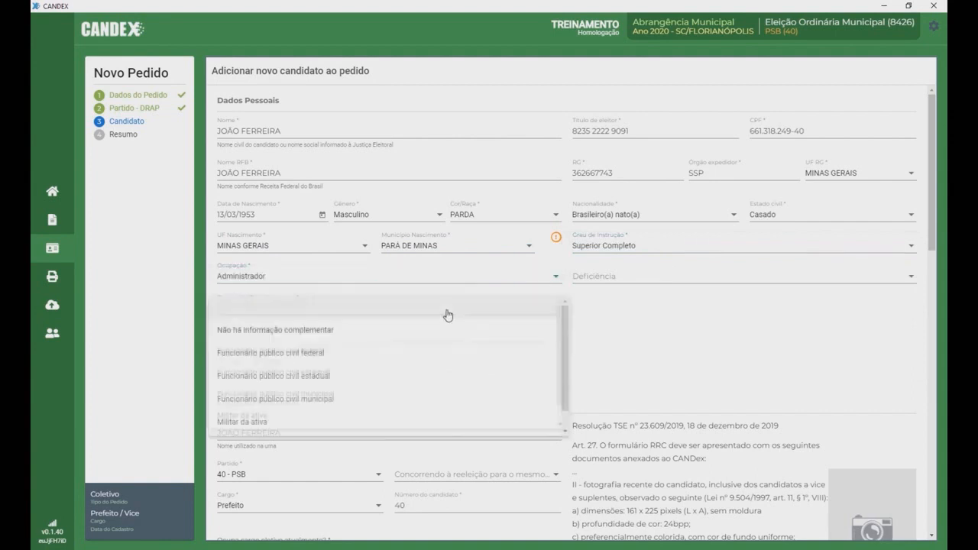
{"action": "left_click", "coordinate": [344, 332]}
{"action": "left_click", "coordinate": [270, 367]}
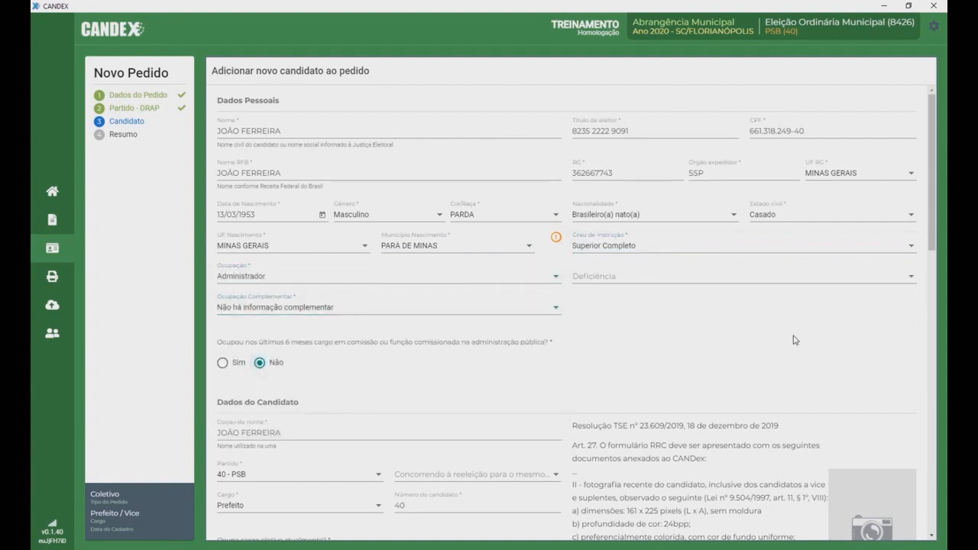
Step: Answer Não to running for re-election and to currently holding an elected office
{"action": "scroll", "coordinate": [795, 340], "scroll_direction": "down", "scroll_amount": 3}
{"action": "left_click", "coordinate": [458, 256]}
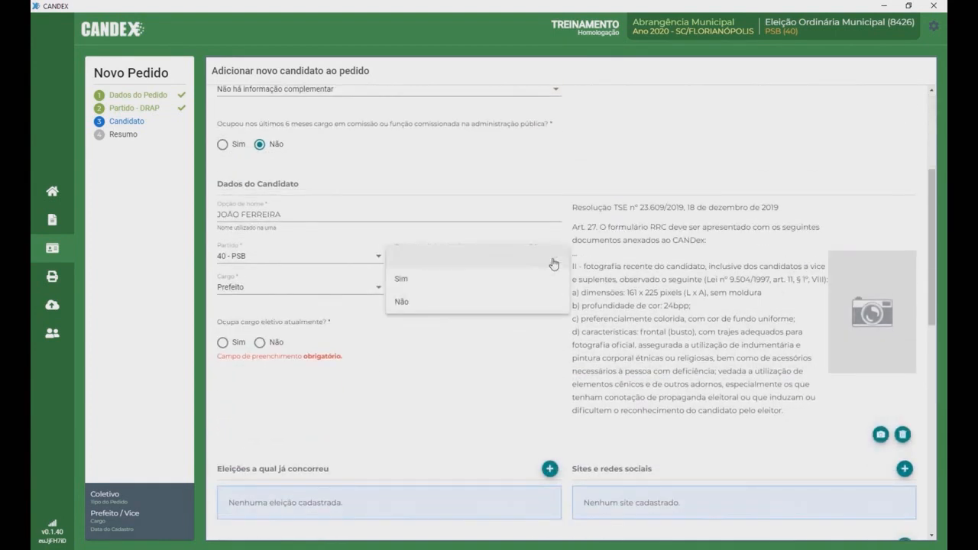
{"action": "left_click", "coordinate": [427, 302]}
{"action": "left_click", "coordinate": [260, 344]}
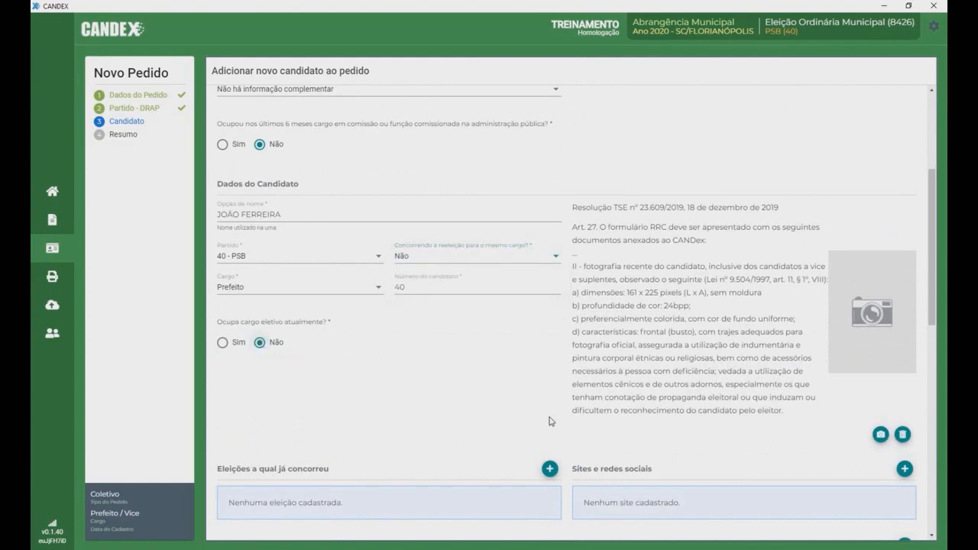
{"action": "scroll", "coordinate": [551, 421], "scroll_direction": "down", "scroll_amount": 4}
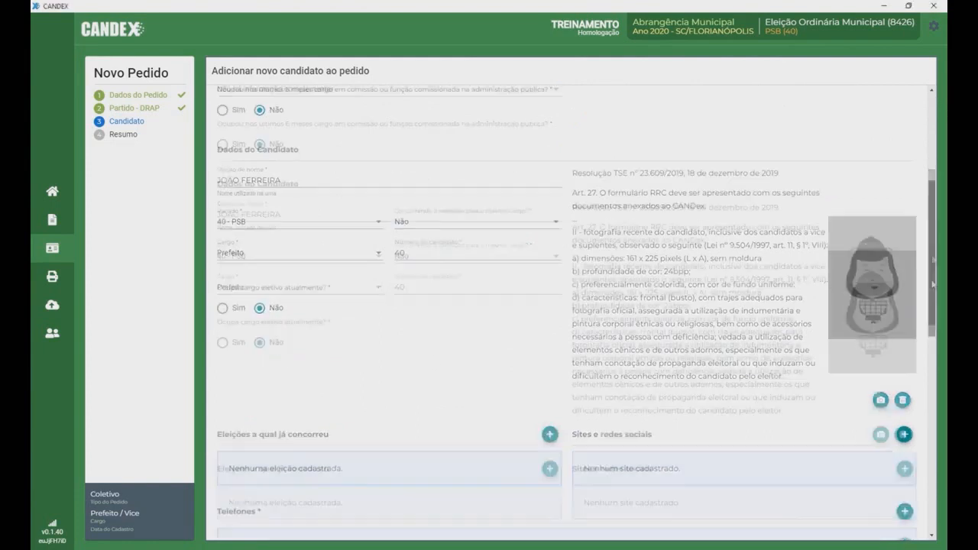
Step: Add the candidate's website and drag the candidate's photo into the Adicionar Foto upload area
{"action": "left_click", "coordinate": [904, 216]}
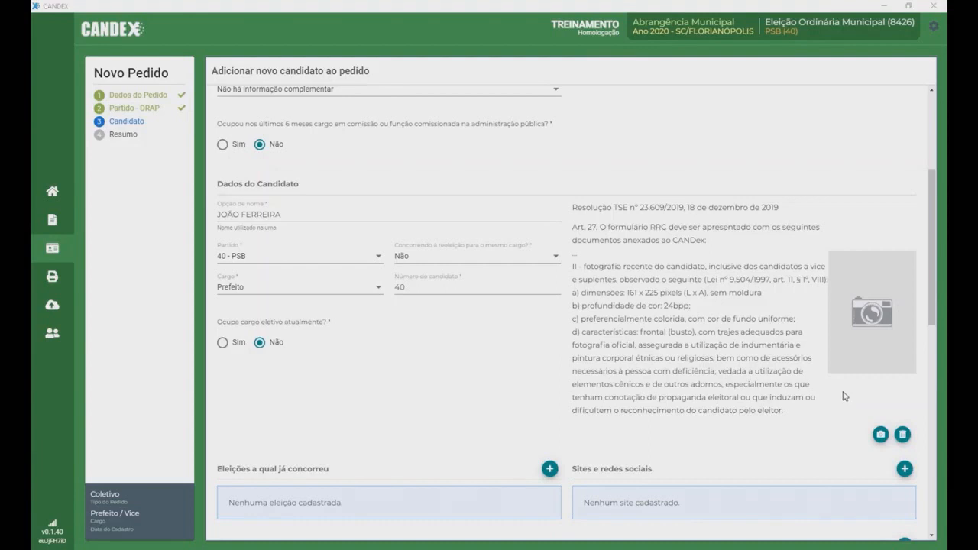
{"action": "left_click", "coordinate": [867, 324]}
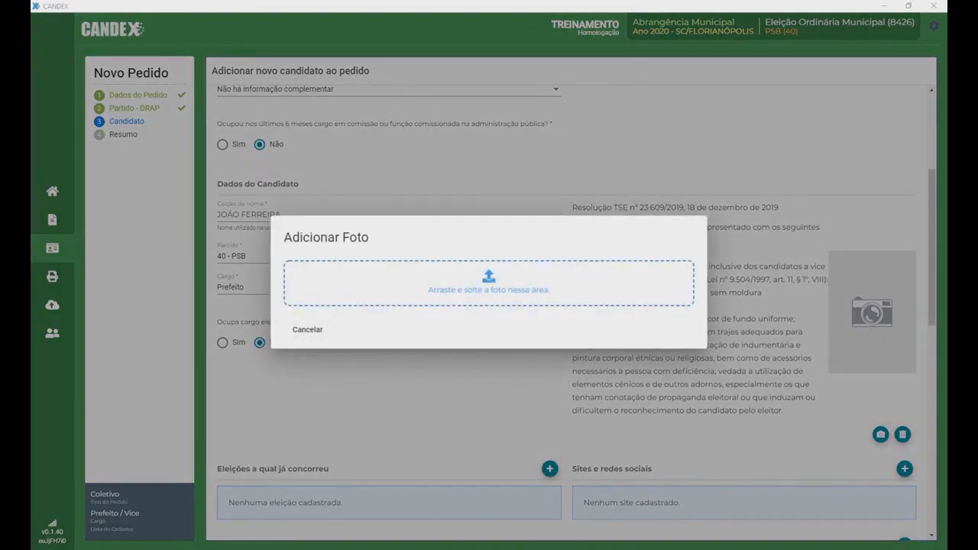
{"action": "left_click_drag", "start_coordinate": [193, 298], "coordinate": [524, 283]}
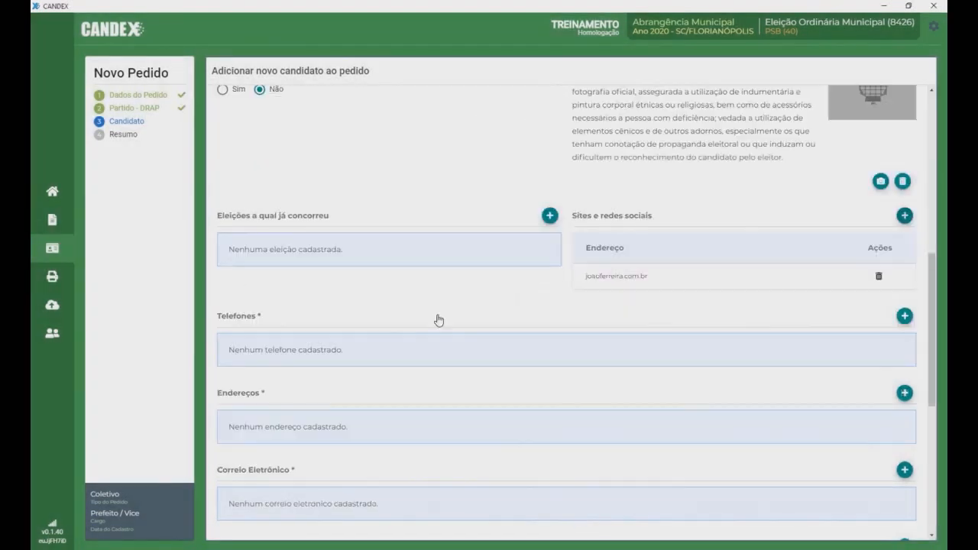
Step: Add the candidate's first phone number with area code 48, flagged for Telegram
{"action": "left_click", "coordinate": [905, 317]}
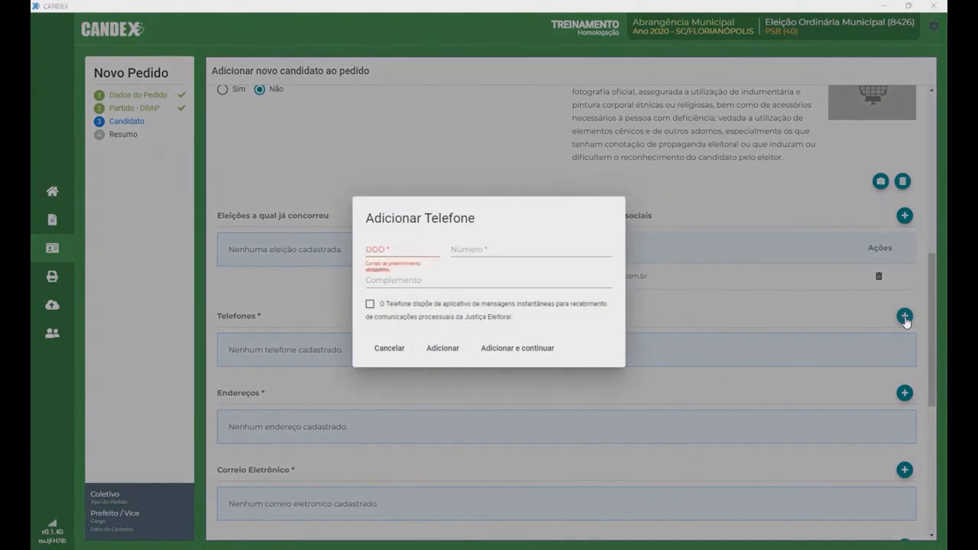
{"action": "left_click", "coordinate": [405, 258]}
{"action": "type", "text": "48"}
{"action": "left_click", "coordinate": [461, 248]}
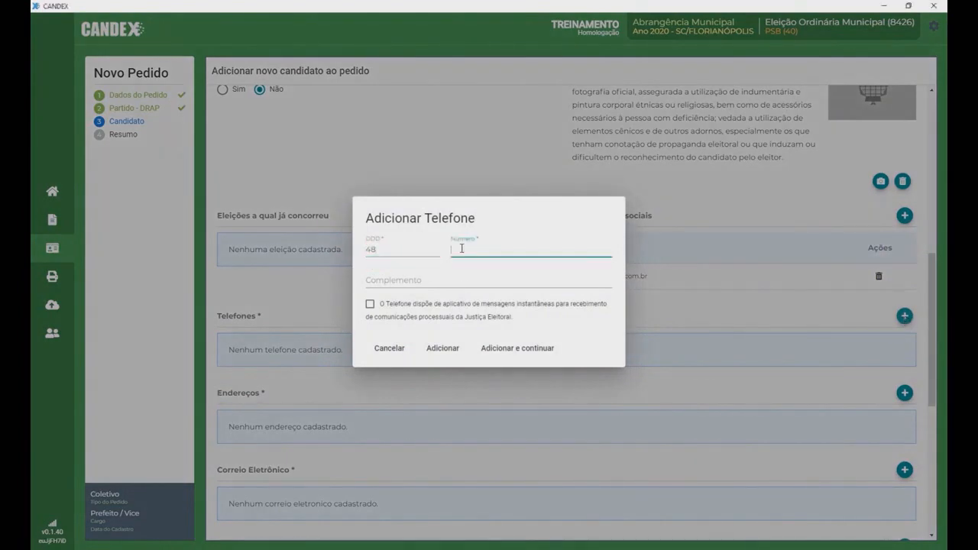
{"action": "type", "text": "9 9991-1111"}
{"action": "left_click", "coordinate": [370, 304]}
{"action": "left_click", "coordinate": [594, 336]}
{"action": "left_click", "coordinate": [356, 352]}
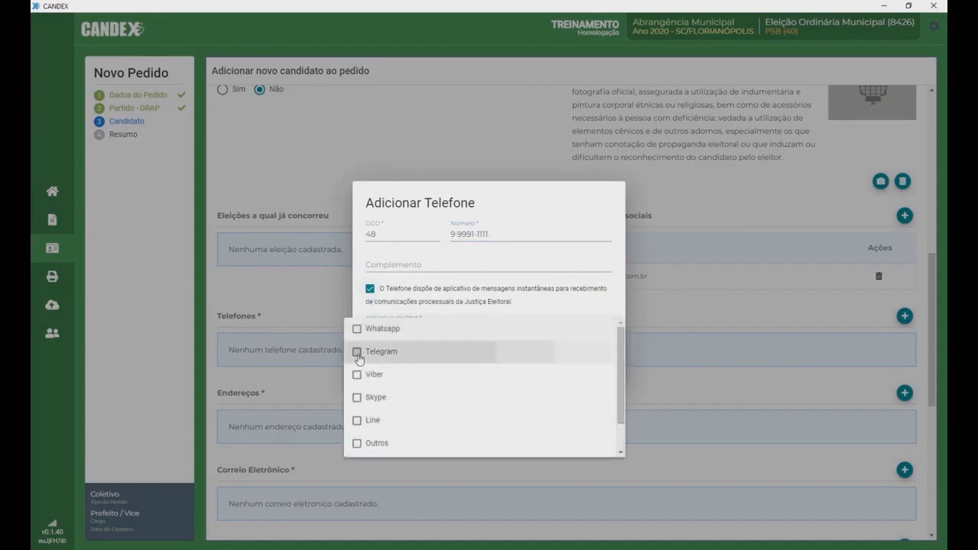
{"action": "left_click", "coordinate": [524, 262]}
{"action": "left_click", "coordinate": [440, 366]}
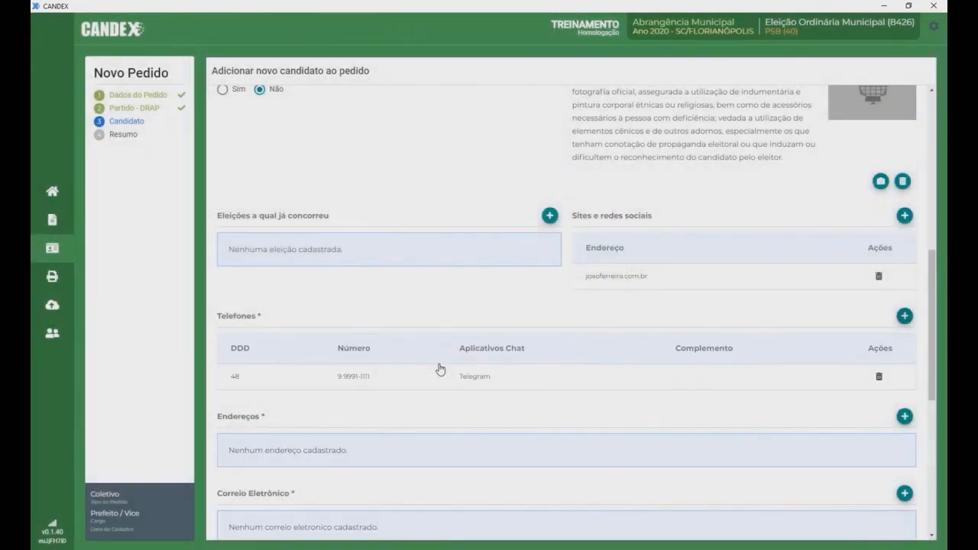
Step: Add the candidate's second phone number without a messaging app
{"action": "left_click", "coordinate": [904, 316]}
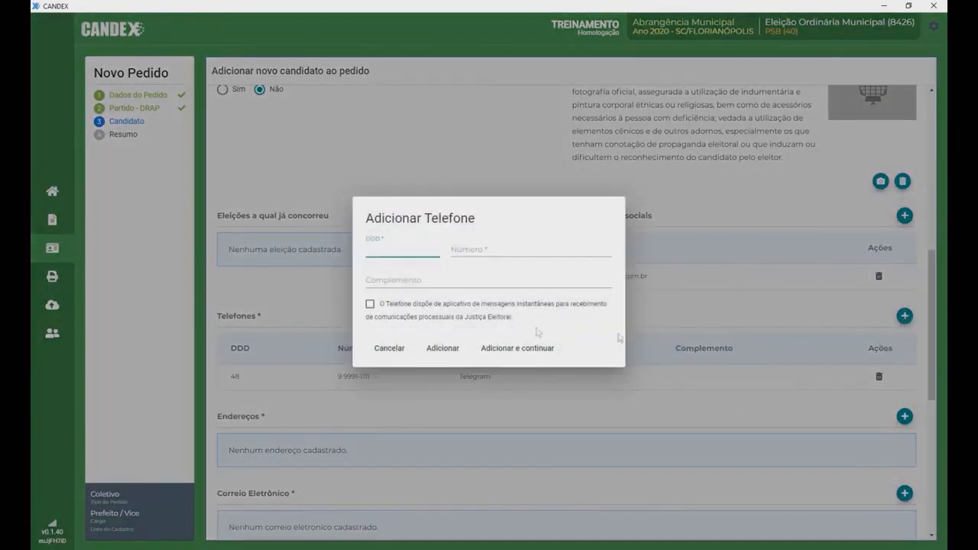
{"action": "left_click", "coordinate": [505, 250]}
{"action": "type", "text": "3 2222-22"}
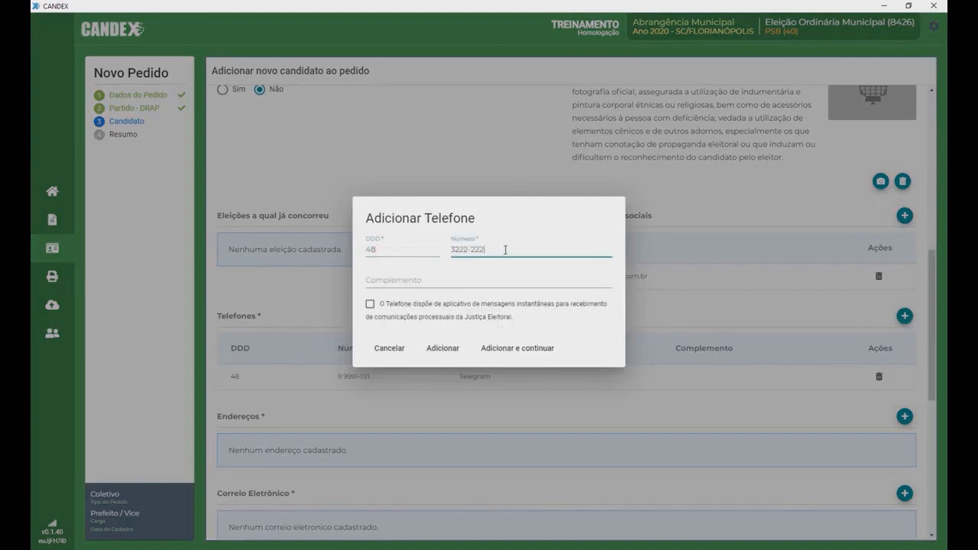
{"action": "type", "text": "2"}
{"action": "left_click", "coordinate": [438, 348]}
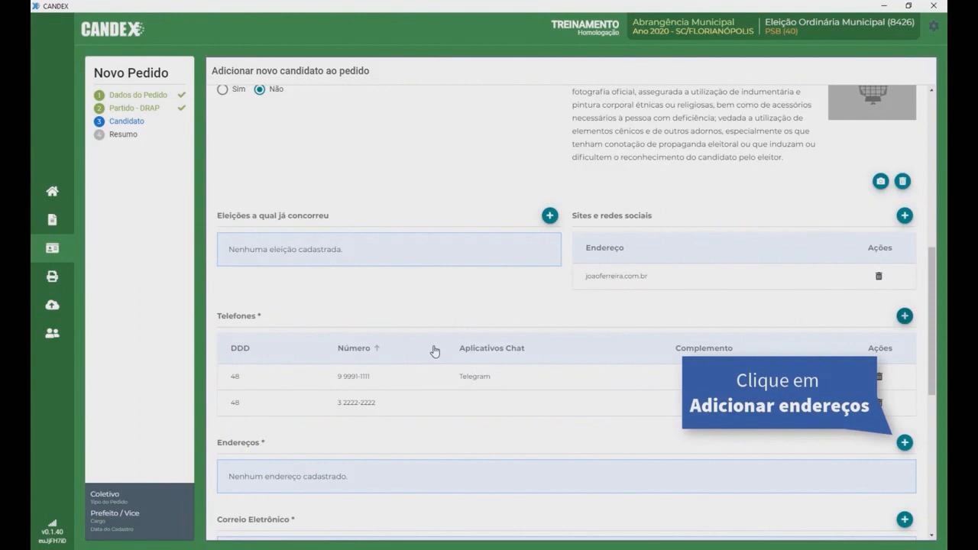
Step: Add a RUA-type Atribuição de CNPJ address with house number, reused for notification and campaign committee
{"action": "left_click", "coordinate": [905, 443]}
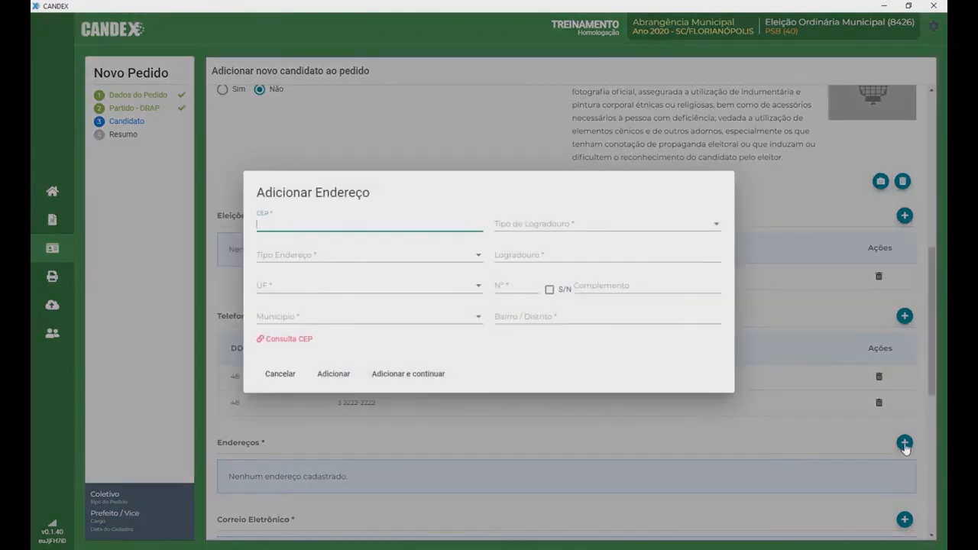
{"action": "left_click", "coordinate": [715, 224]}
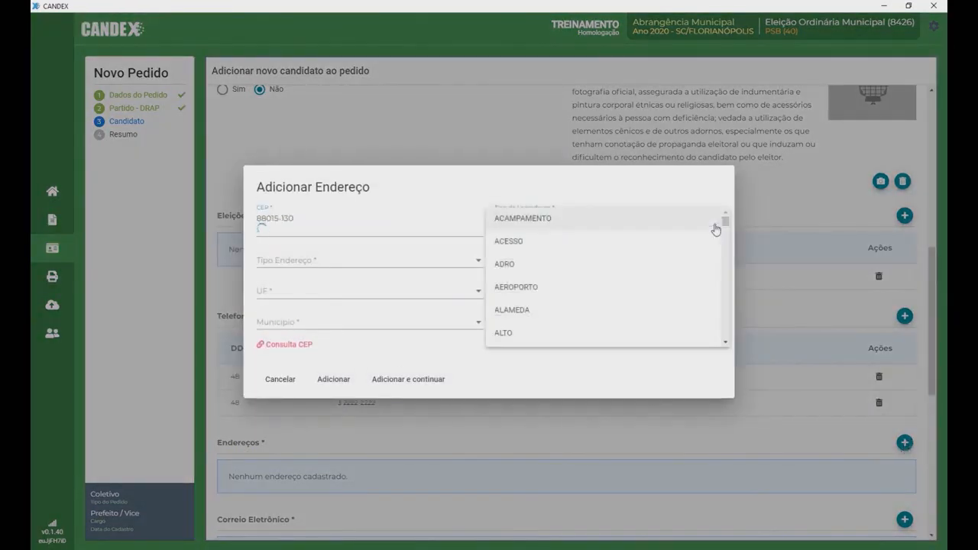
{"action": "left_click_drag", "start_coordinate": [725, 220], "coordinate": [729, 308]}
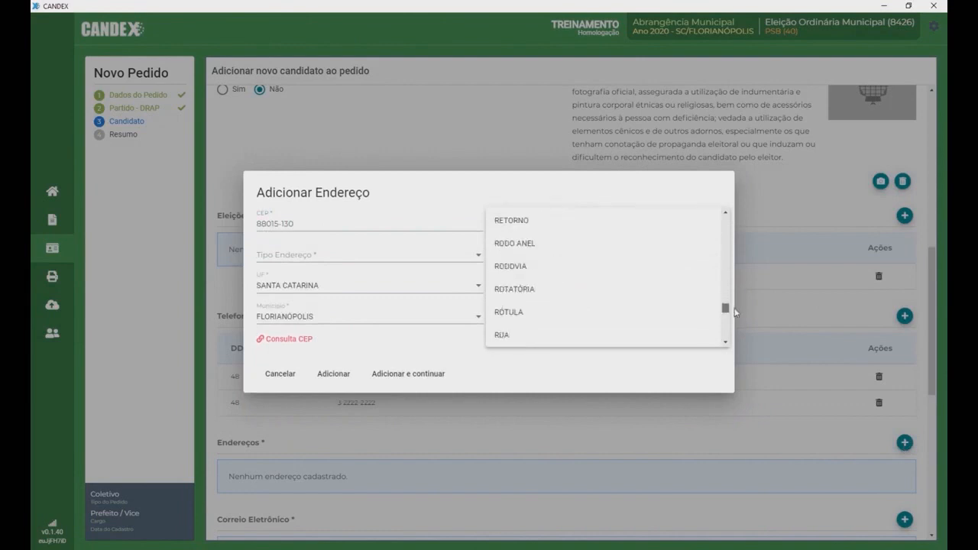
{"action": "left_click", "coordinate": [550, 334]}
{"action": "left_click", "coordinate": [384, 256]}
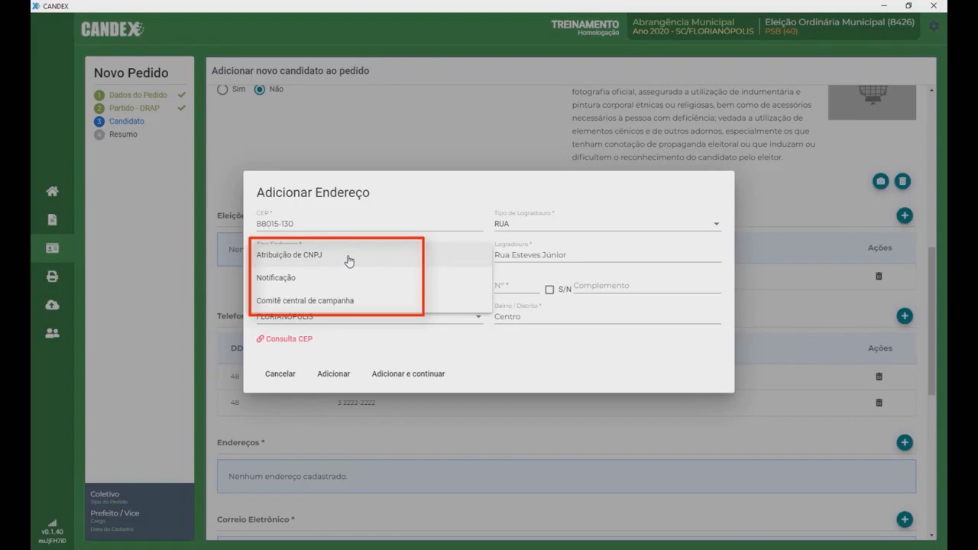
{"action": "left_click", "coordinate": [349, 261]}
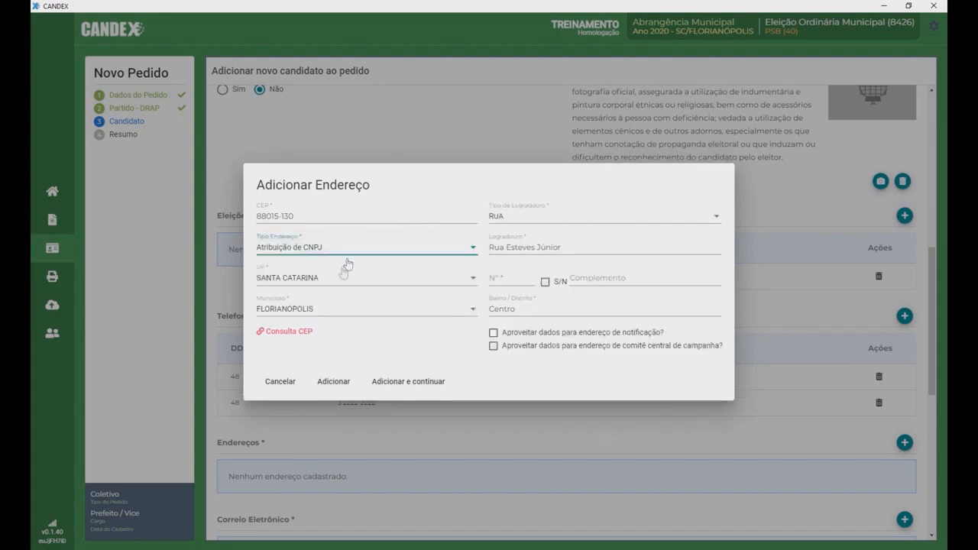
{"action": "left_click", "coordinate": [509, 280]}
{"action": "type", "text": "68"}
{"action": "left_click", "coordinate": [492, 332]}
{"action": "left_click", "coordinate": [493, 346]}
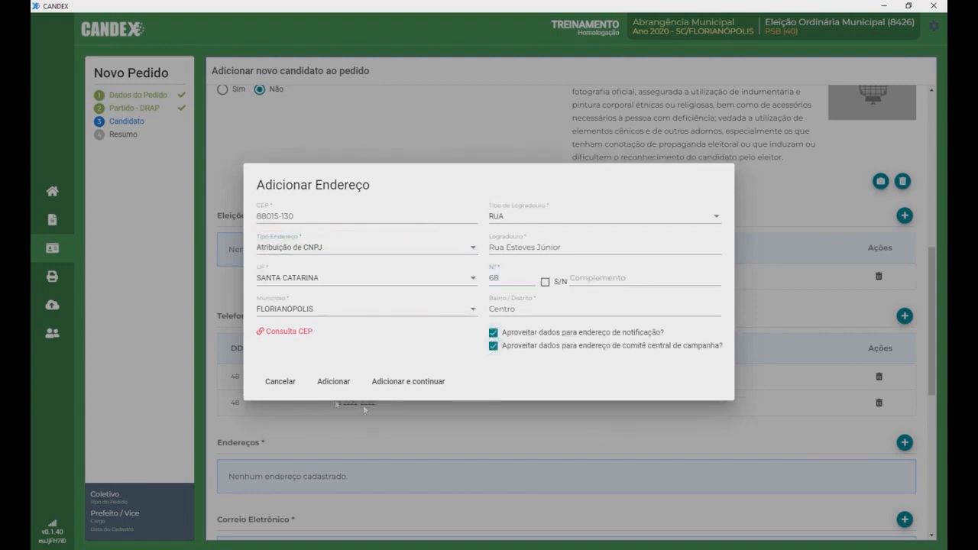
{"action": "left_click", "coordinate": [334, 382]}
{"action": "scroll", "coordinate": [789, 424], "scroll_direction": "down", "scroll_amount": 5}
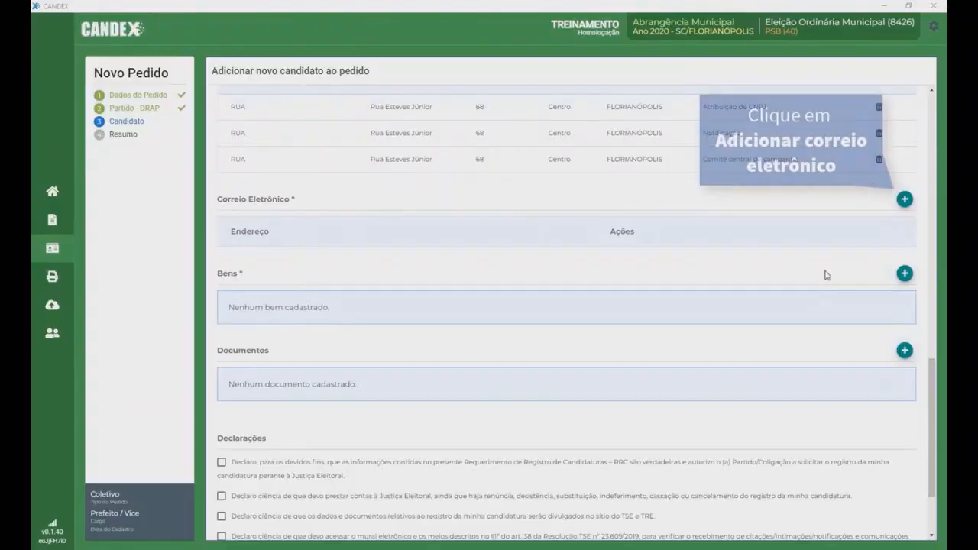
Step: Save the candidate's e-mail address, then cancel the asset form so no assets are registered
{"action": "left_click", "coordinate": [905, 201]}
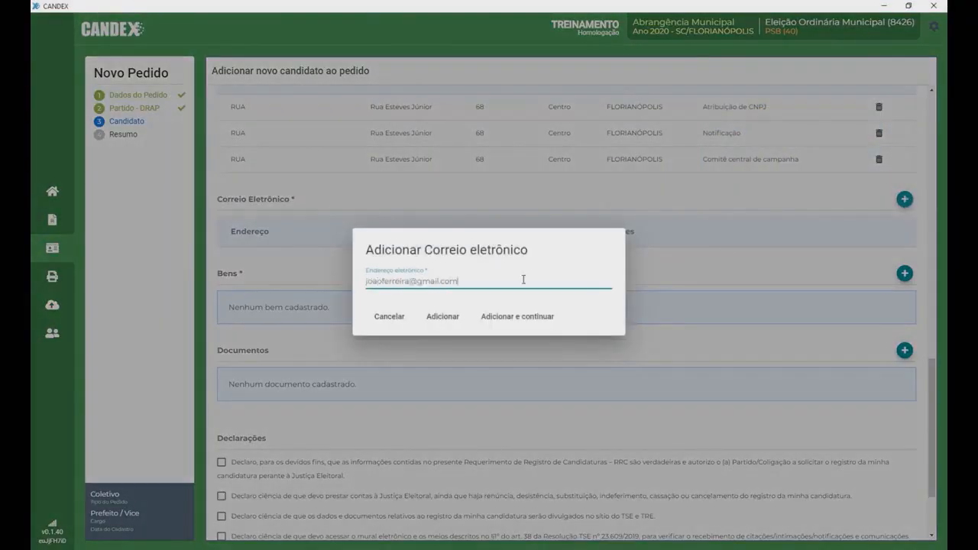
{"action": "left_click", "coordinate": [442, 317]}
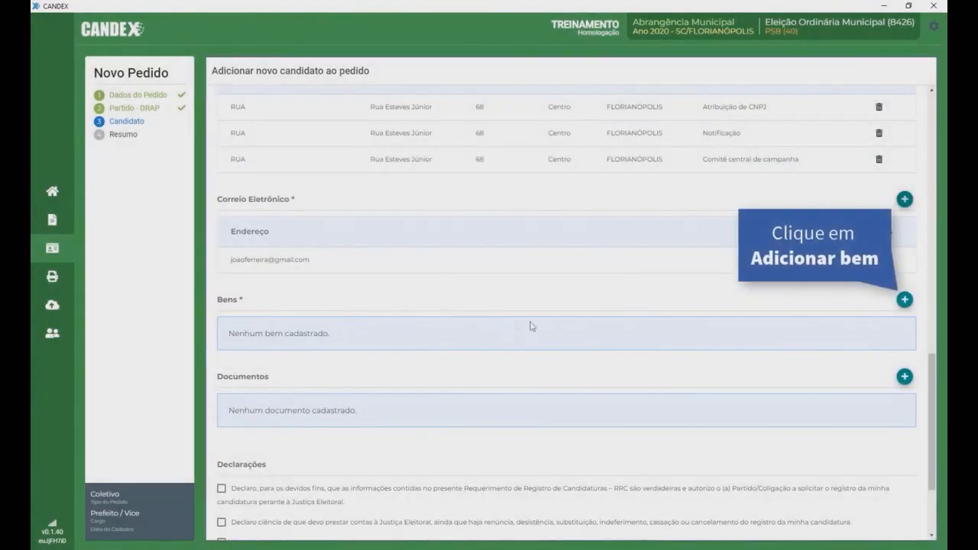
{"action": "left_click", "coordinate": [905, 301]}
{"action": "left_click", "coordinate": [609, 253]}
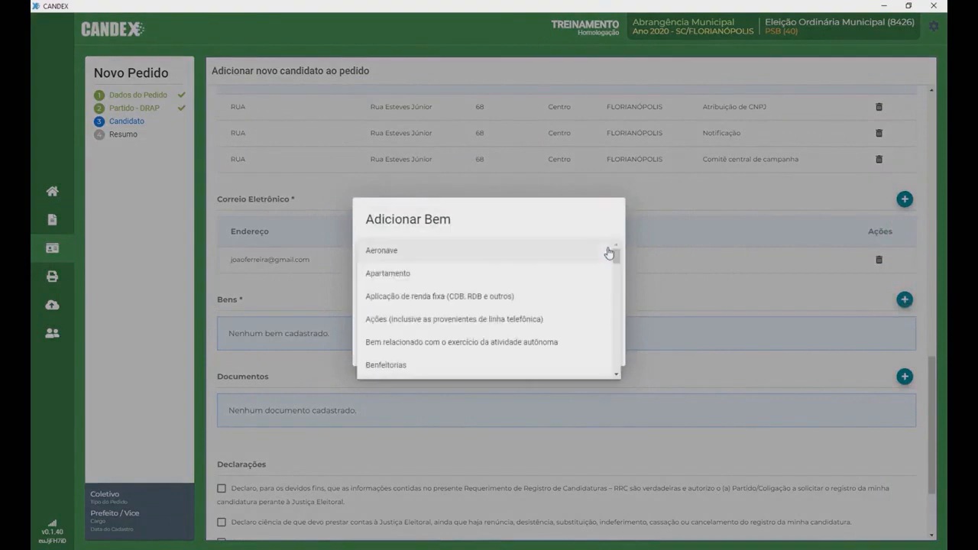
{"action": "left_click_drag", "start_coordinate": [614, 255], "coordinate": [616, 321]}
{"action": "left_click", "coordinate": [616, 223]}
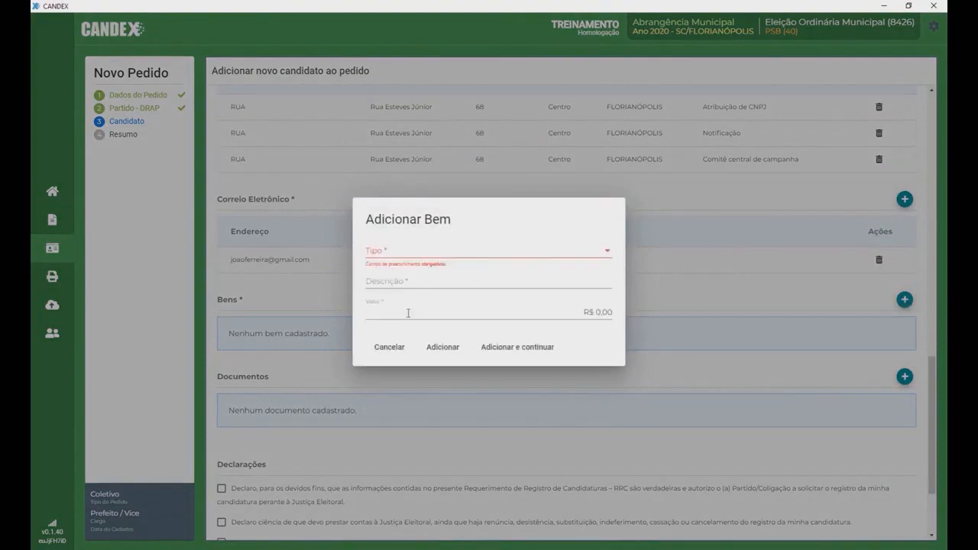
{"action": "left_click", "coordinate": [389, 348]}
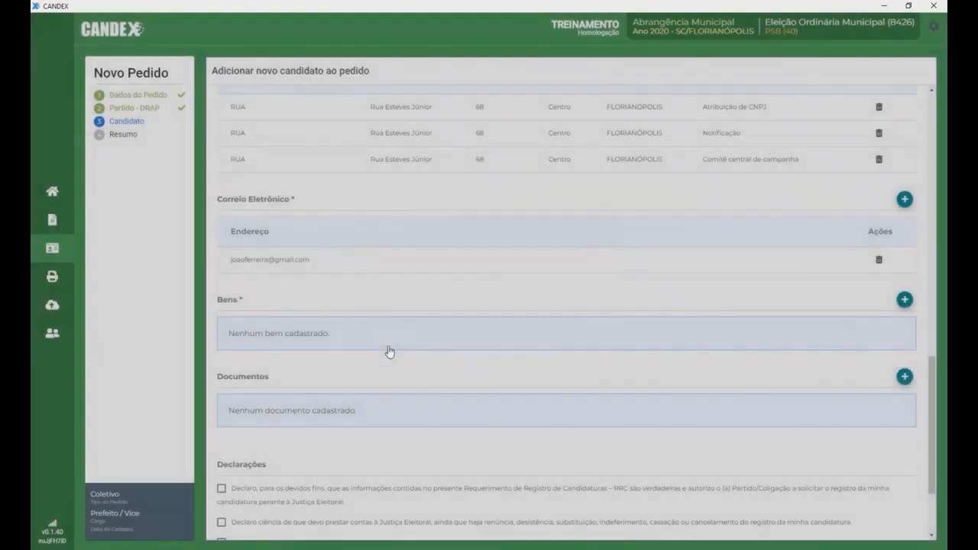
{"action": "scroll", "coordinate": [334, 336], "scroll_direction": "down", "scroll_amount": 3}
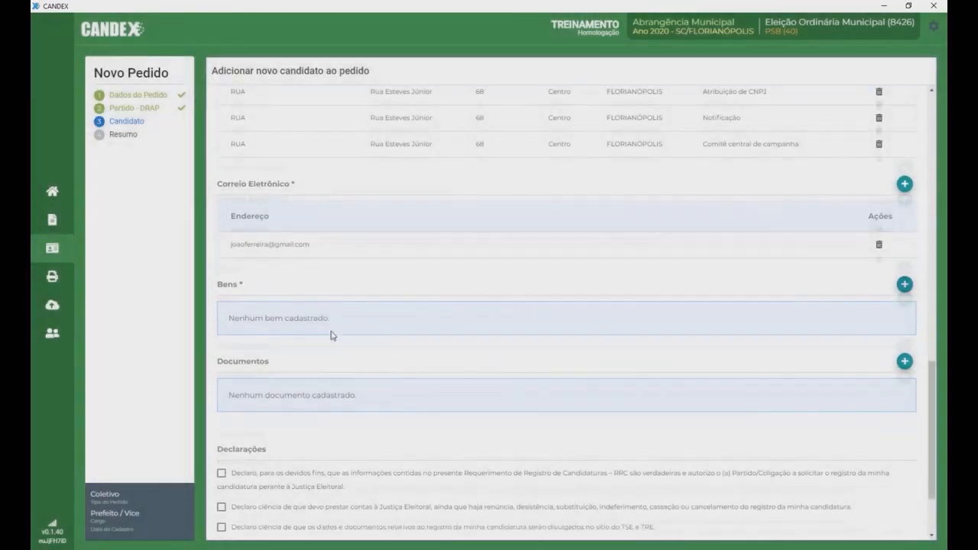
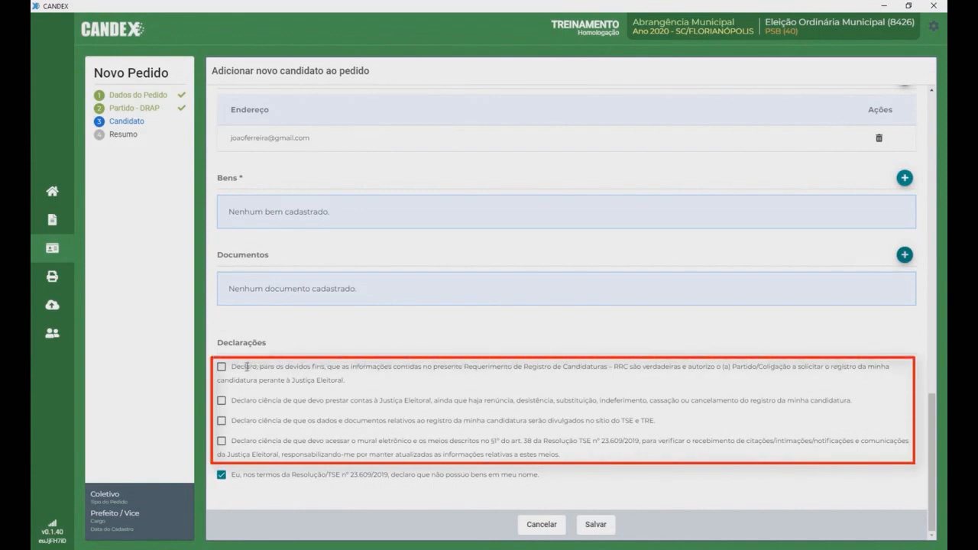
Step: Tick the candidacy, rendering-accounts and electronic notice board declarations, then save the candidate
{"action": "left_click", "coordinate": [222, 368]}
{"action": "left_click", "coordinate": [222, 401]}
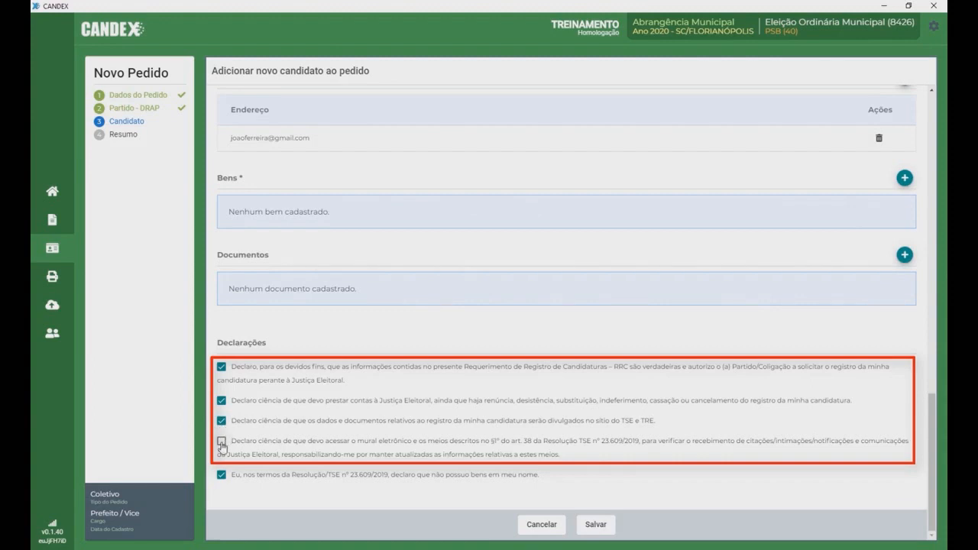
{"action": "left_click", "coordinate": [222, 443]}
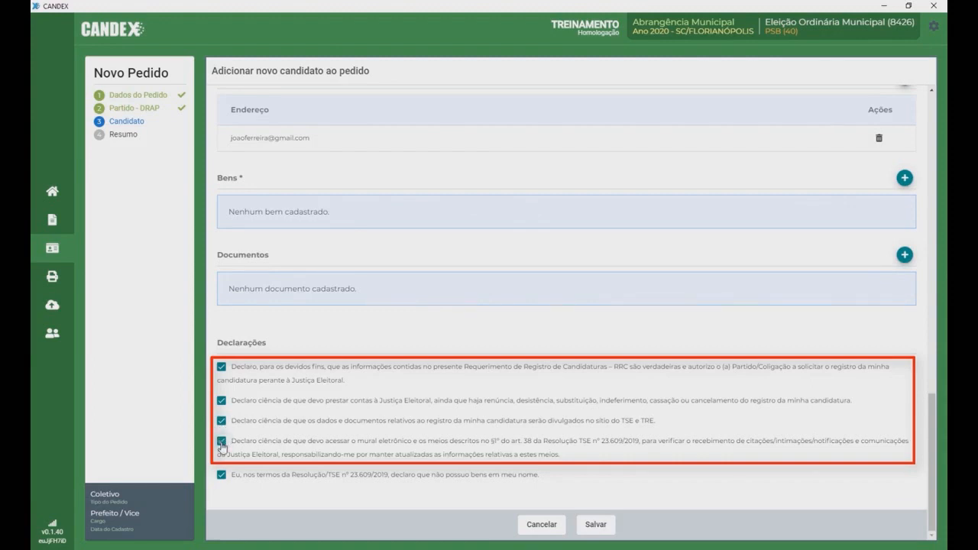
{"action": "left_click", "coordinate": [594, 526]}
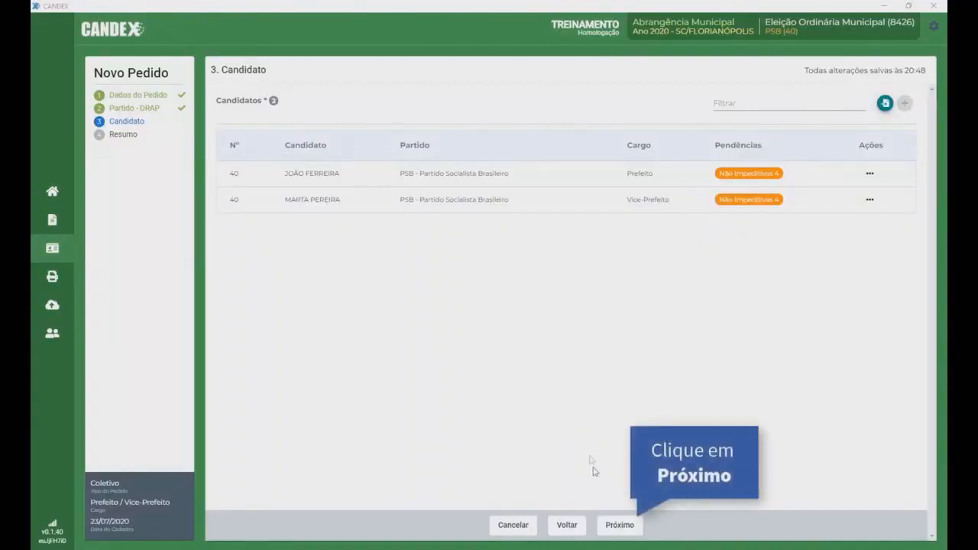
Step: Conclude the request from its summary of 2 candidates, 1 e-mail and 2 phones, without printing the DRAP
{"action": "left_click", "coordinate": [616, 531]}
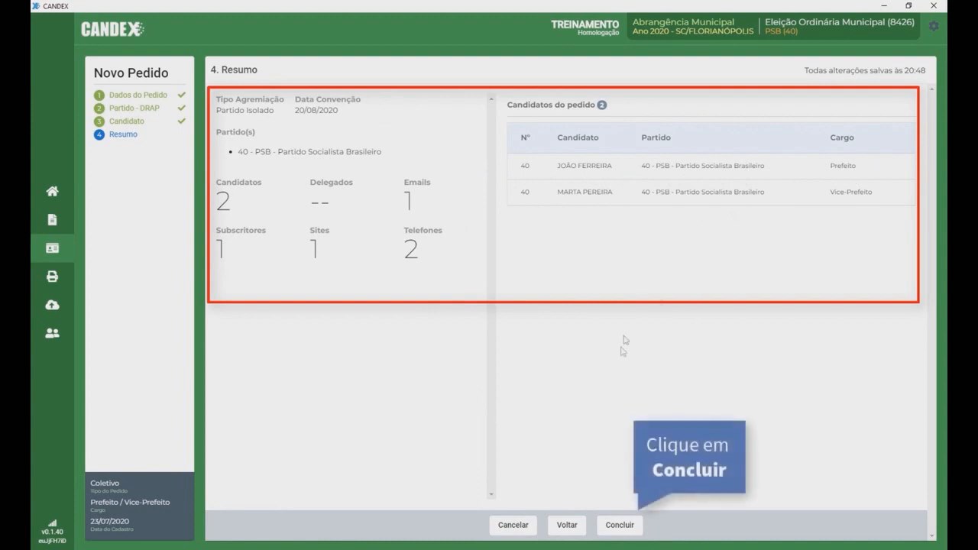
{"action": "left_click", "coordinate": [618, 527]}
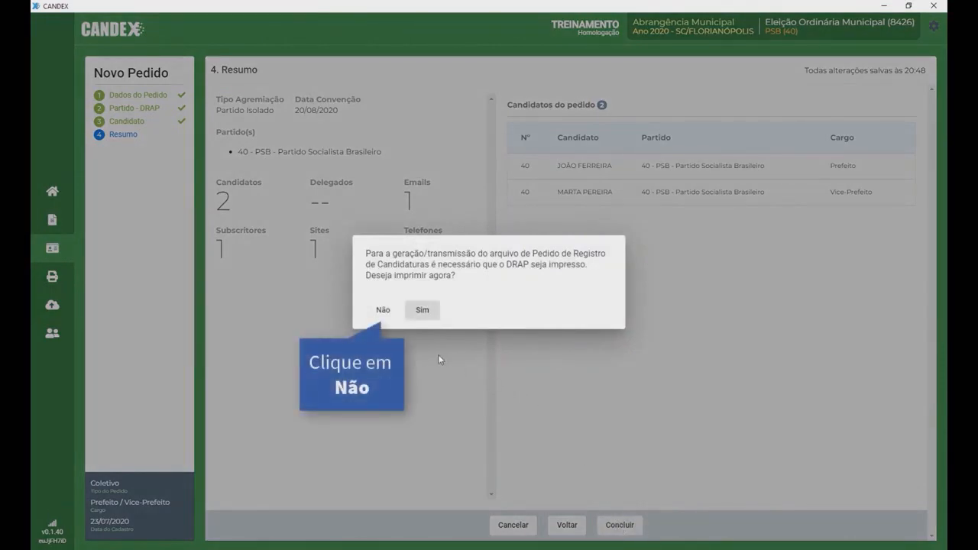
{"action": "left_click", "coordinate": [383, 310]}
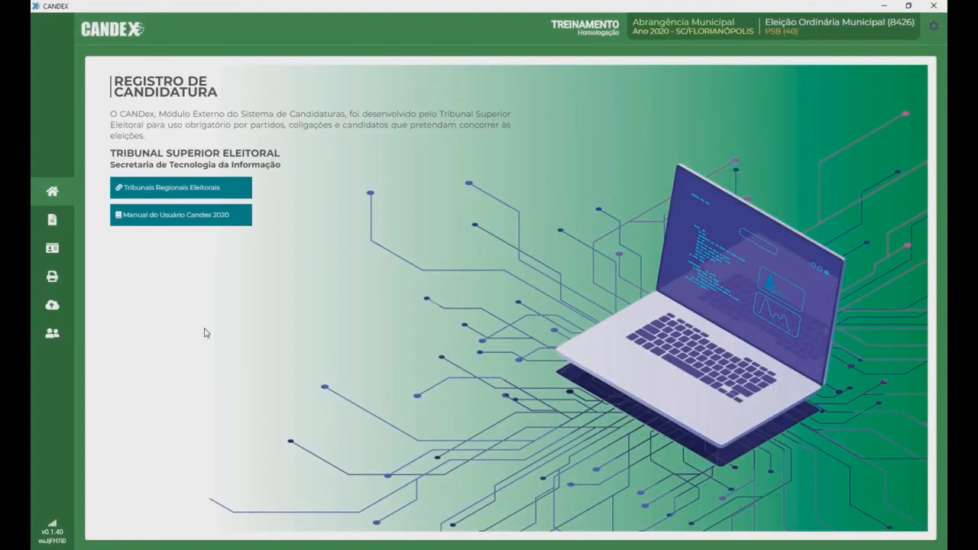
Step: Generate the DRAP para conferência report for the Prefeito / Vice-Prefeito request
{"action": "left_click", "coordinate": [51, 277]}
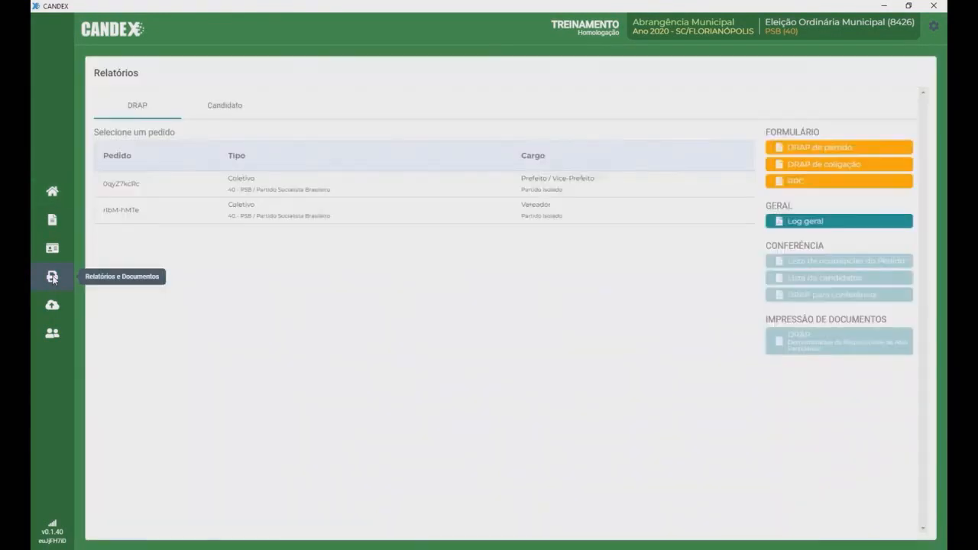
{"action": "left_click", "coordinate": [320, 186]}
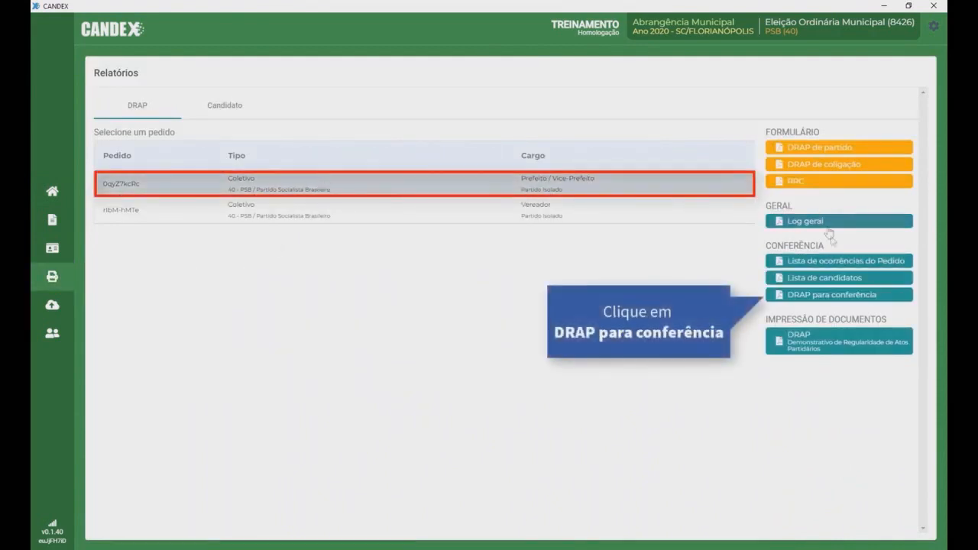
{"action": "left_click", "coordinate": [837, 296]}
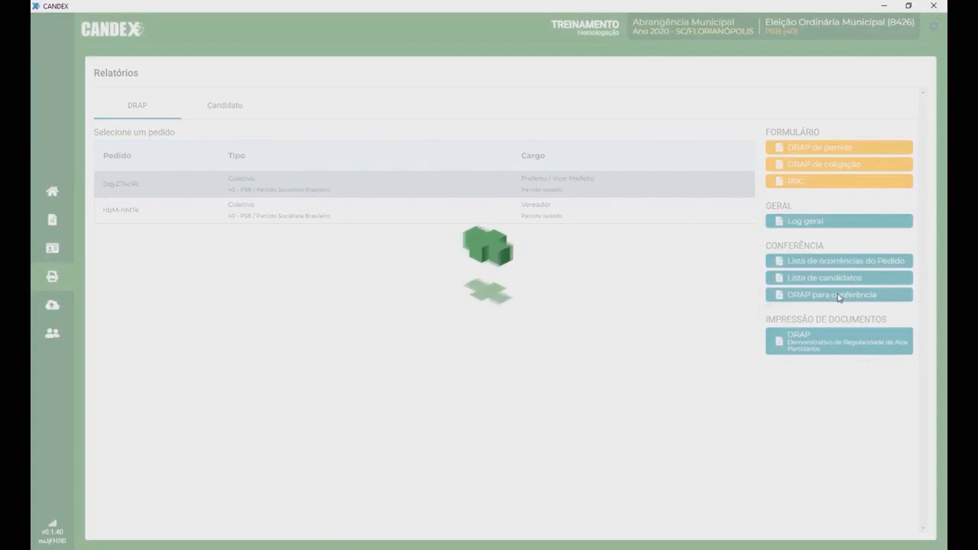
{"action": "left_click_drag", "start_coordinate": [735, 188], "coordinate": [751, 218]}
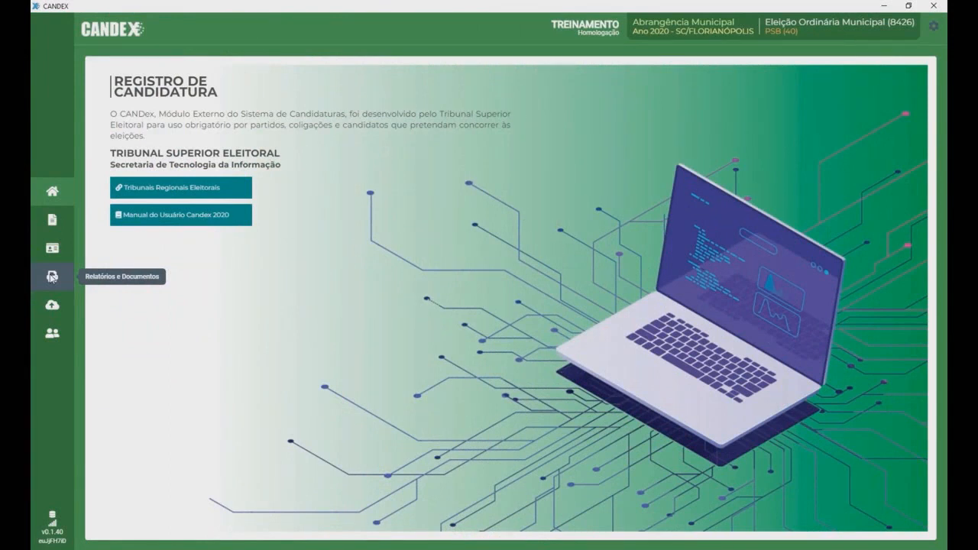
Step: Generate the Prefeito candidate's RRC para conferência report from the Candidato reports
{"action": "left_click", "coordinate": [52, 277]}
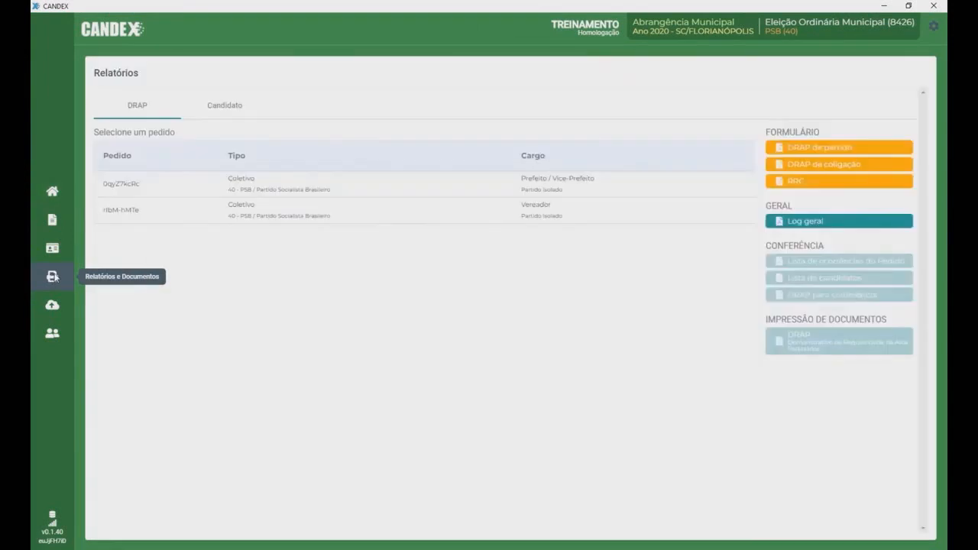
{"action": "left_click", "coordinate": [228, 107]}
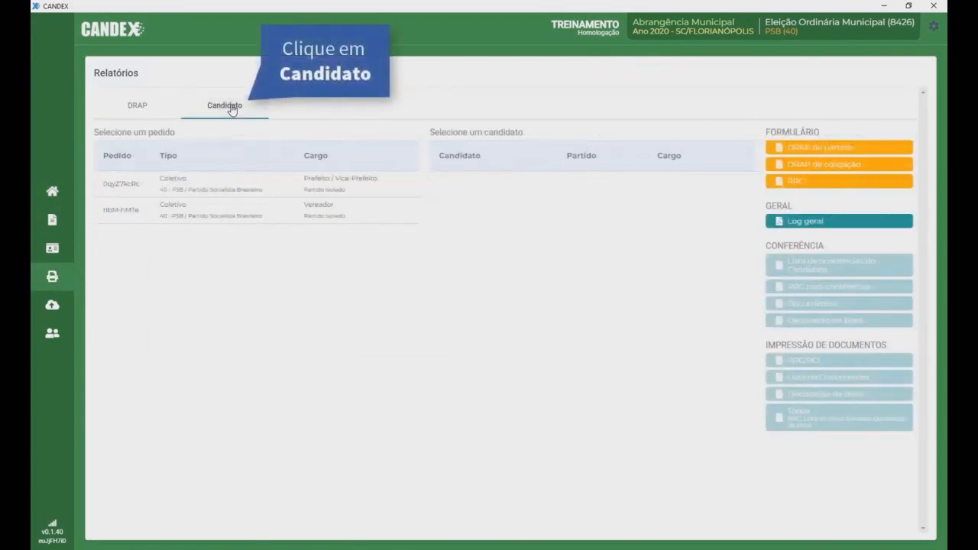
{"action": "left_click", "coordinate": [225, 188]}
{"action": "left_click", "coordinate": [491, 191]}
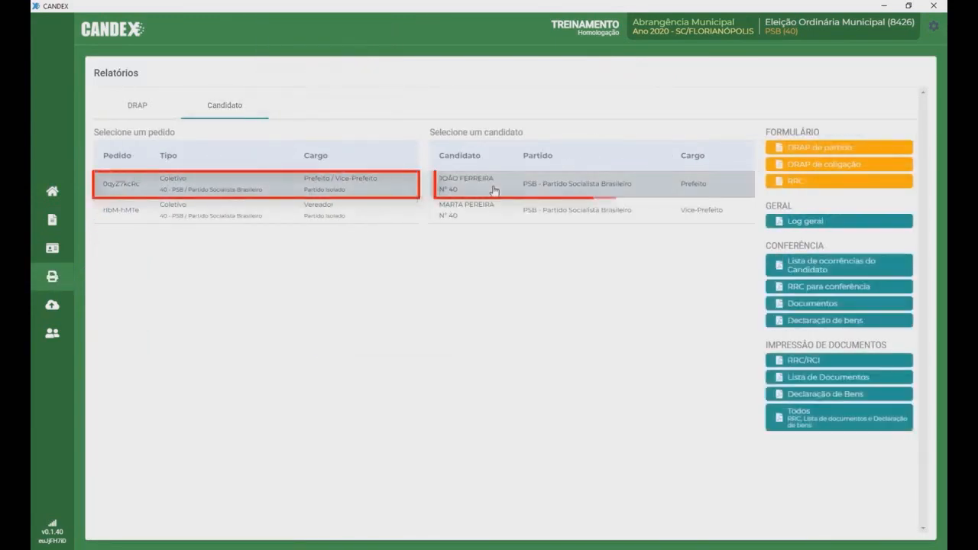
{"action": "left_click", "coordinate": [837, 291]}
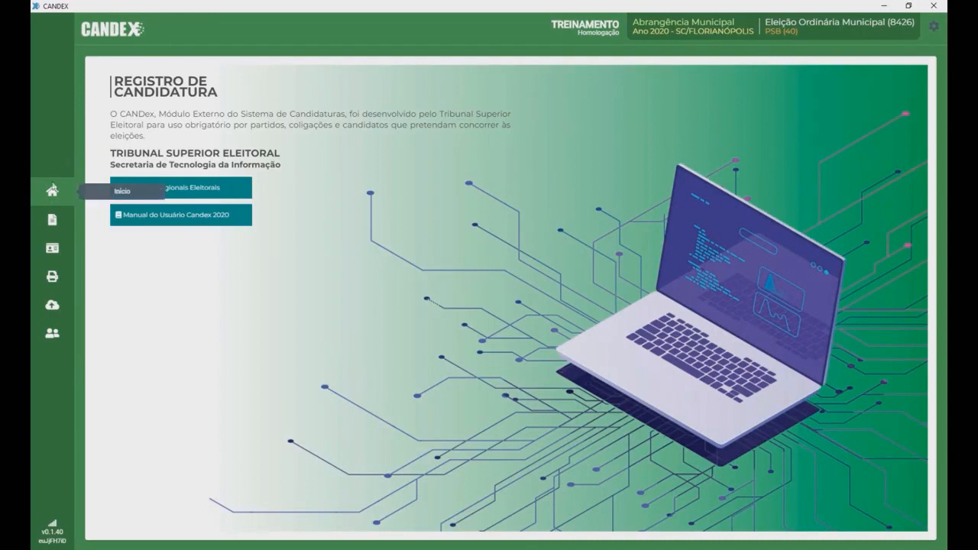
Step: Generate the printable DRAP PDF for the Prefeito / Vice-Prefeito request
{"action": "left_click", "coordinate": [54, 277]}
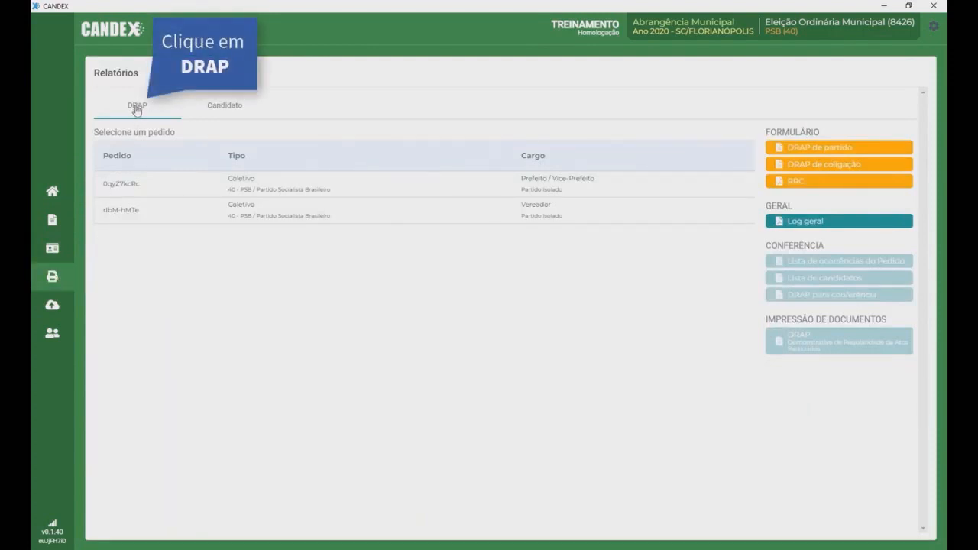
{"action": "left_click", "coordinate": [261, 189]}
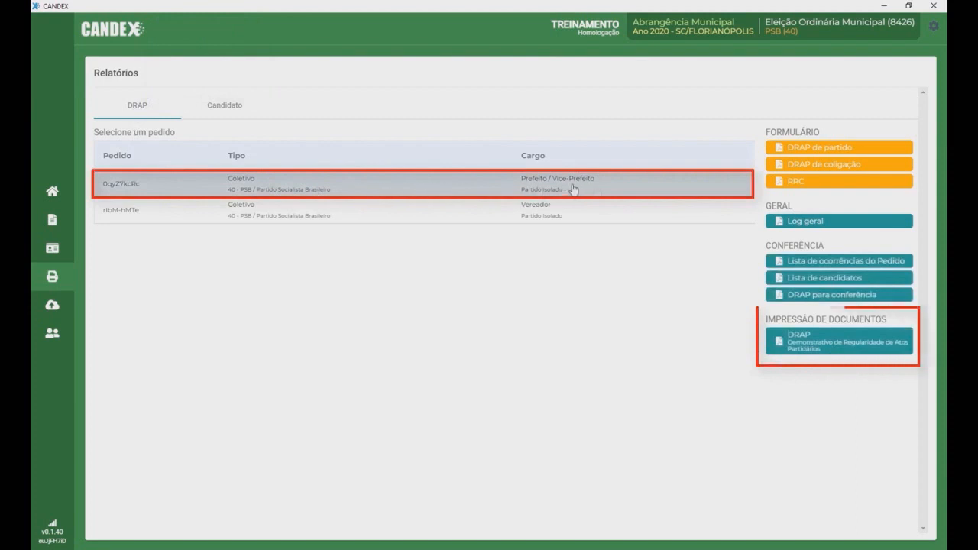
{"action": "left_click", "coordinate": [829, 346]}
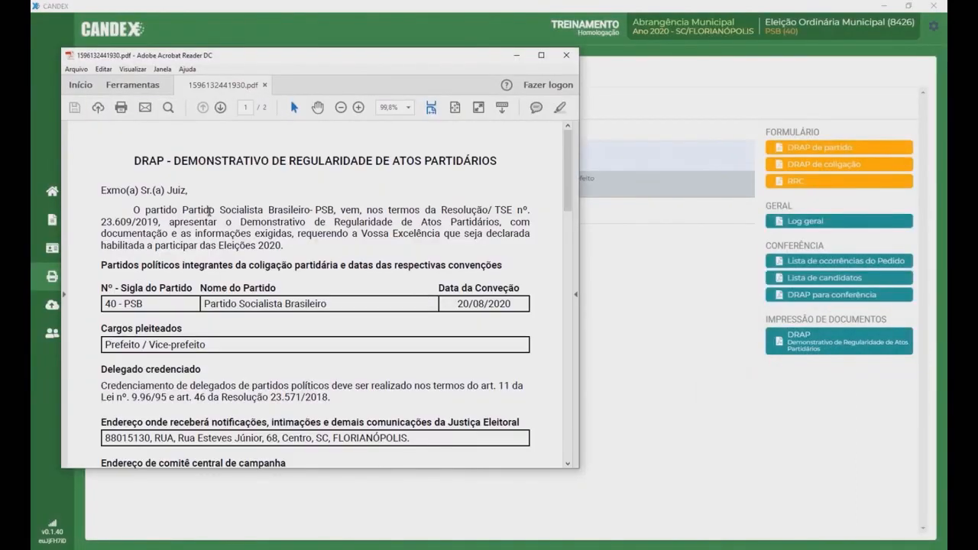
{"action": "mouse_move", "coordinate": [568, 170]}
{"action": "left_mouse_down"}
{"action": "mouse_move", "coordinate": [587, 328]}
{"action": "mouse_move", "coordinate": [594, 158]}
{"action": "left_mouse_up"}
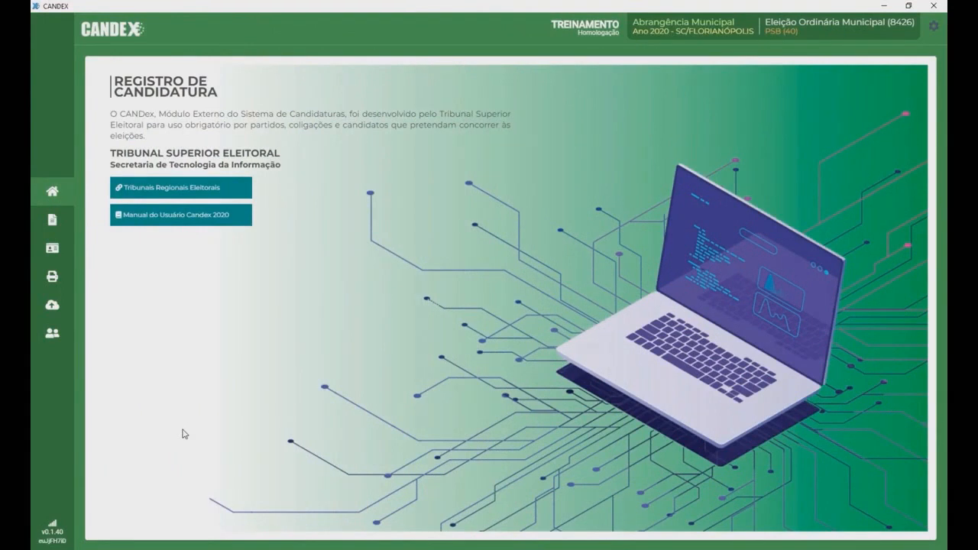
Step: Generate the Prefeito candidate's RRC/RCI document from the Candidato reports
{"action": "left_click", "coordinate": [52, 277]}
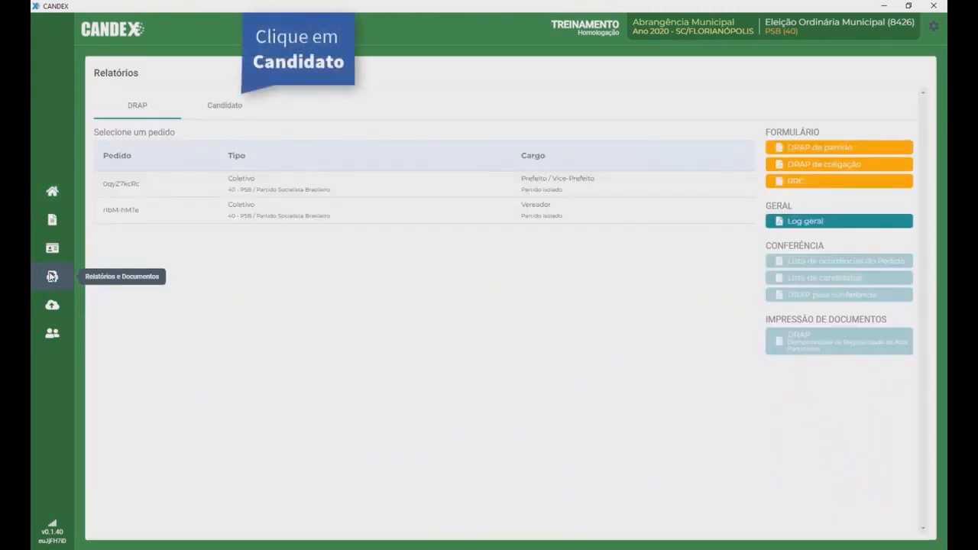
{"action": "left_click", "coordinate": [224, 107]}
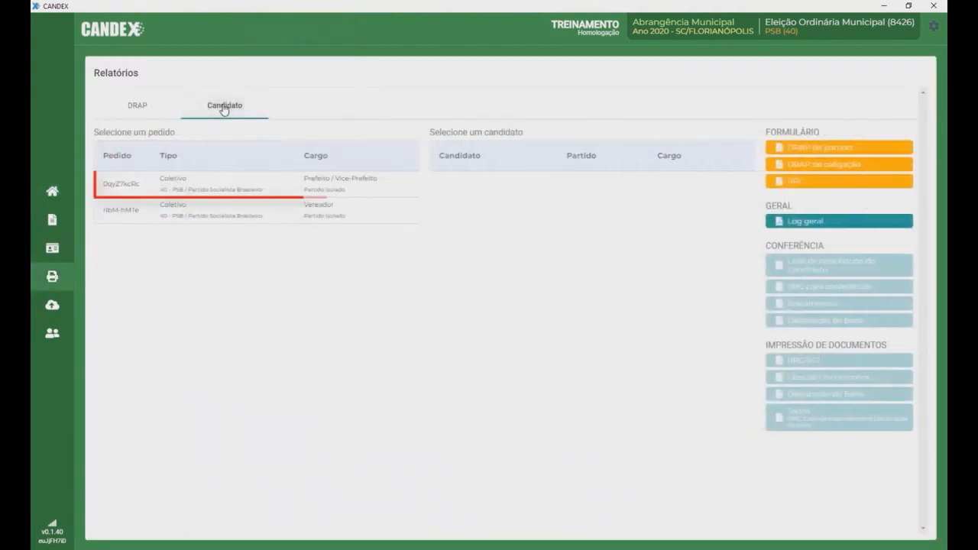
{"action": "left_click", "coordinate": [343, 193]}
{"action": "left_click", "coordinate": [524, 188]}
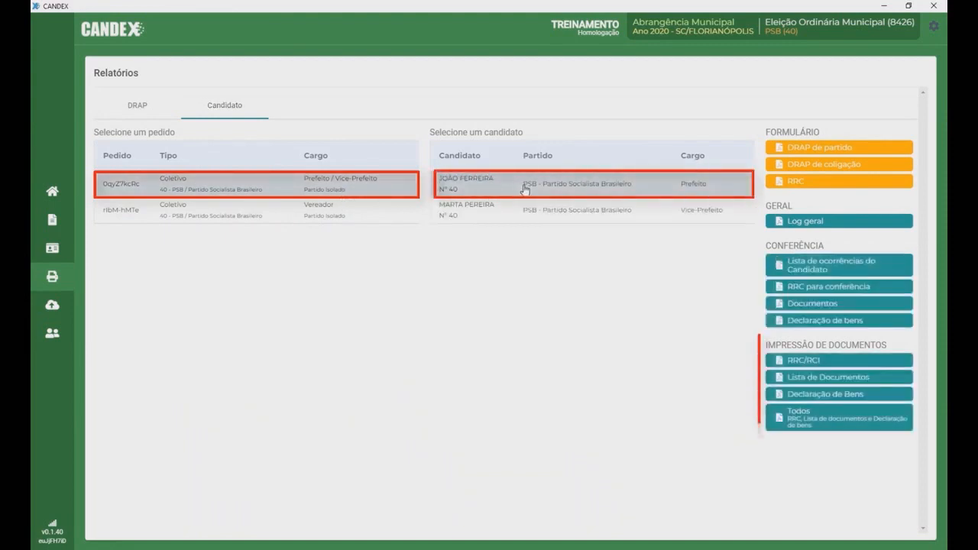
{"action": "left_click", "coordinate": [828, 364]}
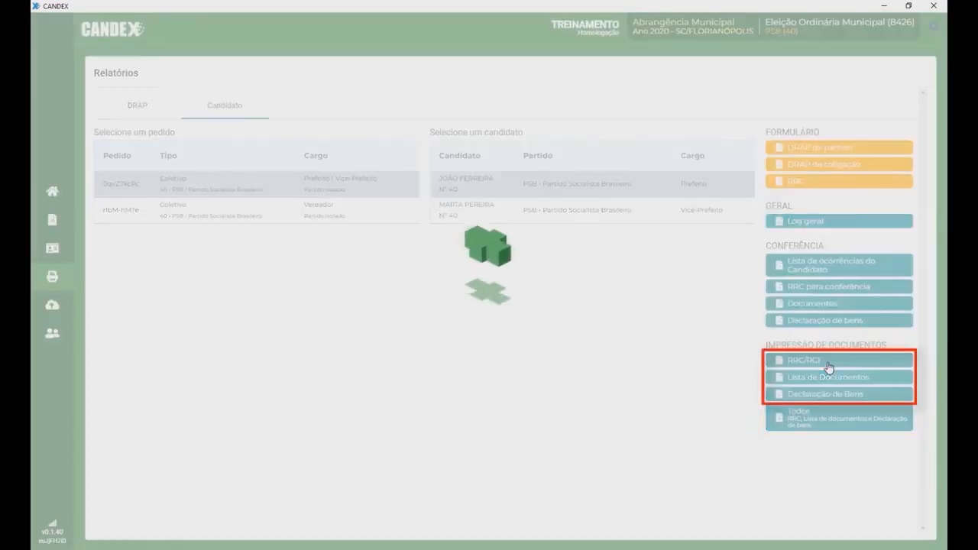
{"action": "left_click_drag", "start_coordinate": [579, 65], "coordinate": [413, 56]}
Step: Generate the Prefeito candidate's Lista de Documentos and Declaração de Bens
{"action": "left_click", "coordinate": [522, 158]}
{"action": "left_click", "coordinate": [835, 382]}
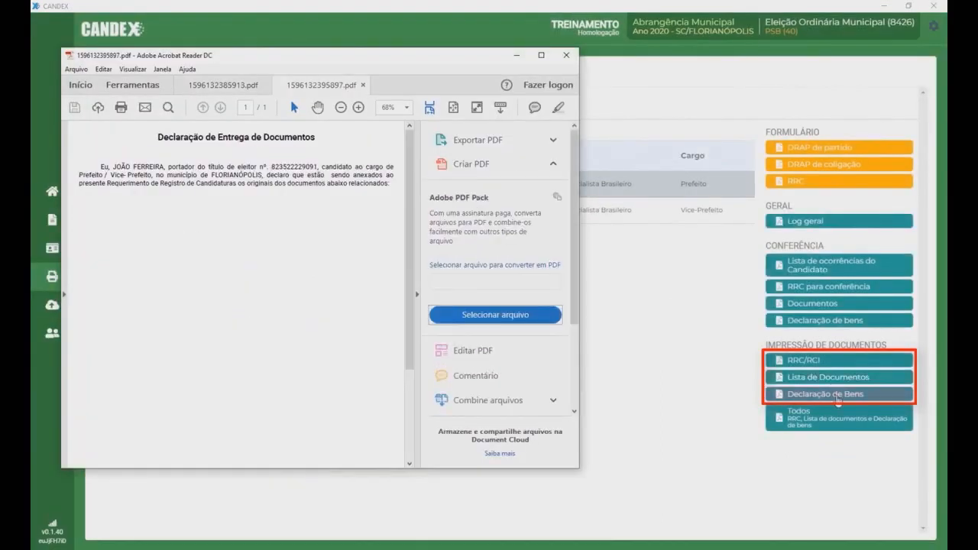
{"action": "left_click", "coordinate": [837, 396]}
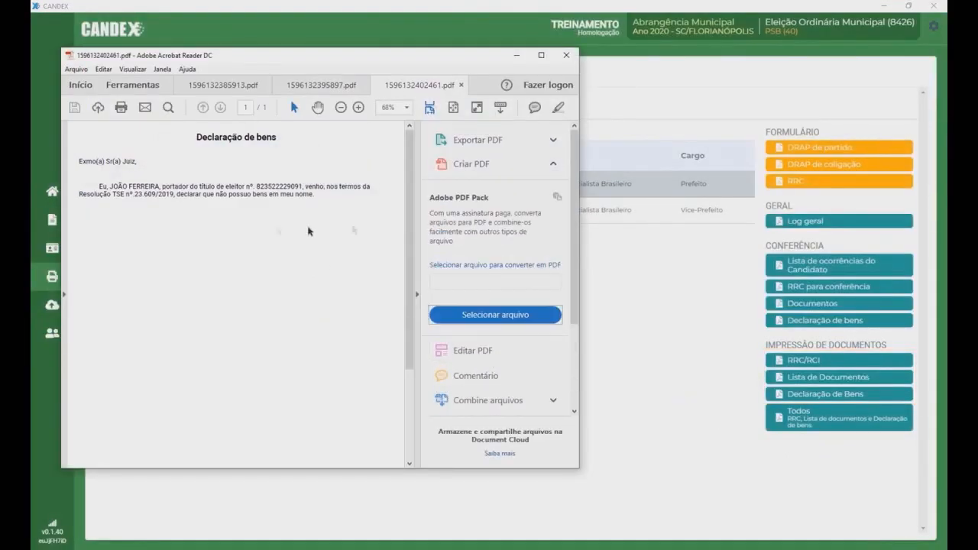
{"action": "left_click", "coordinate": [416, 294]}
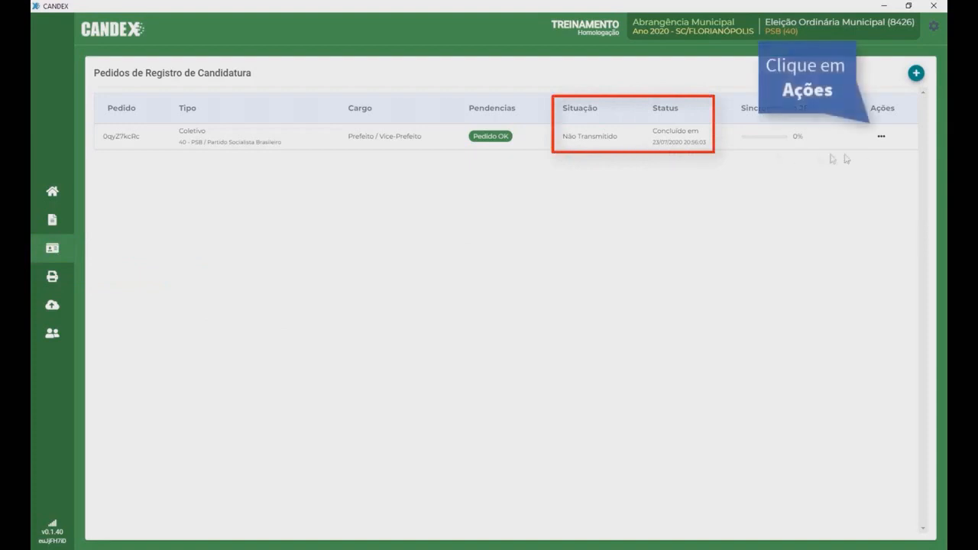
Step: Choose Enviar from the Prefeito / Vice-Prefeito request's actions to send it to the Justiça Eleitoral
{"action": "left_click", "coordinate": [881, 138]}
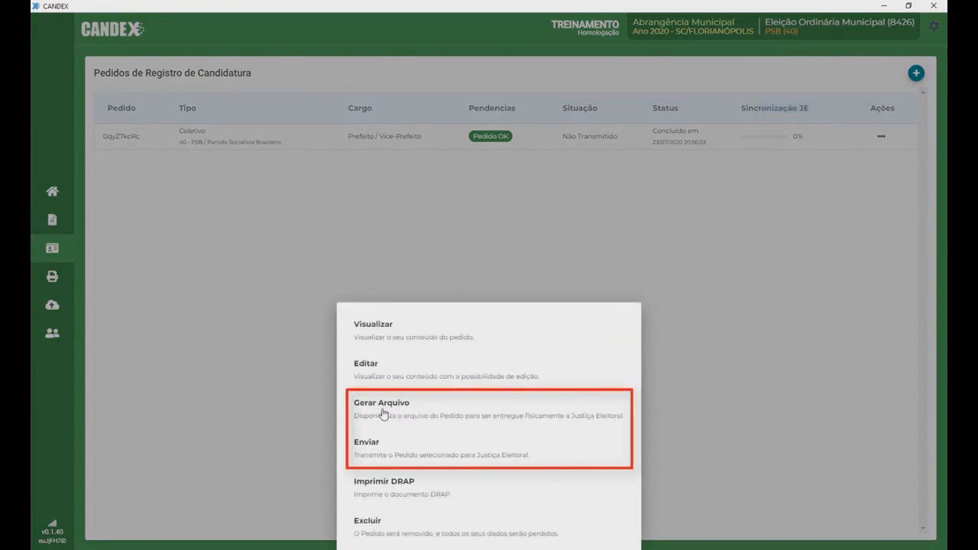
{"action": "left_click", "coordinate": [383, 439]}
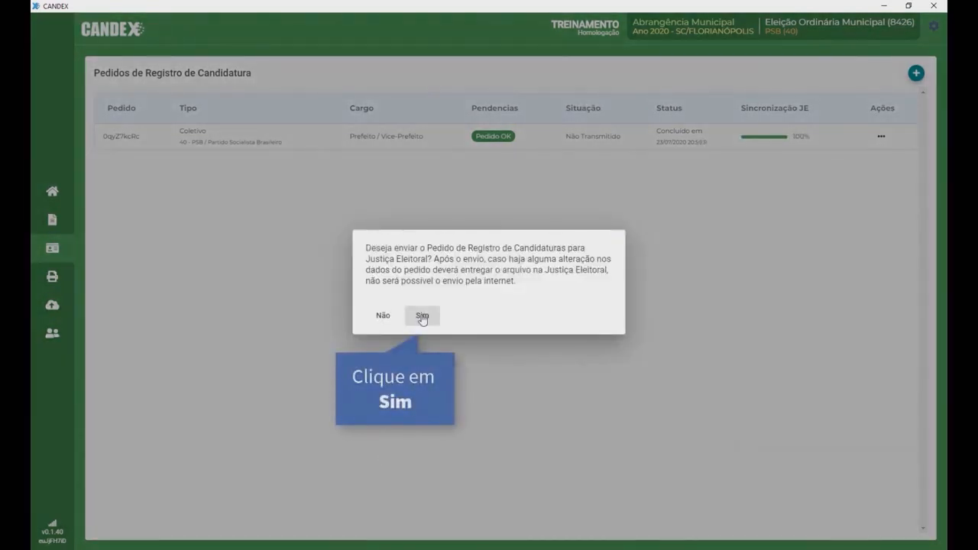
Step: Confirm transmission of the request to the Justiça Eleitoral and print its sending receipt
{"action": "left_click", "coordinate": [420, 315]}
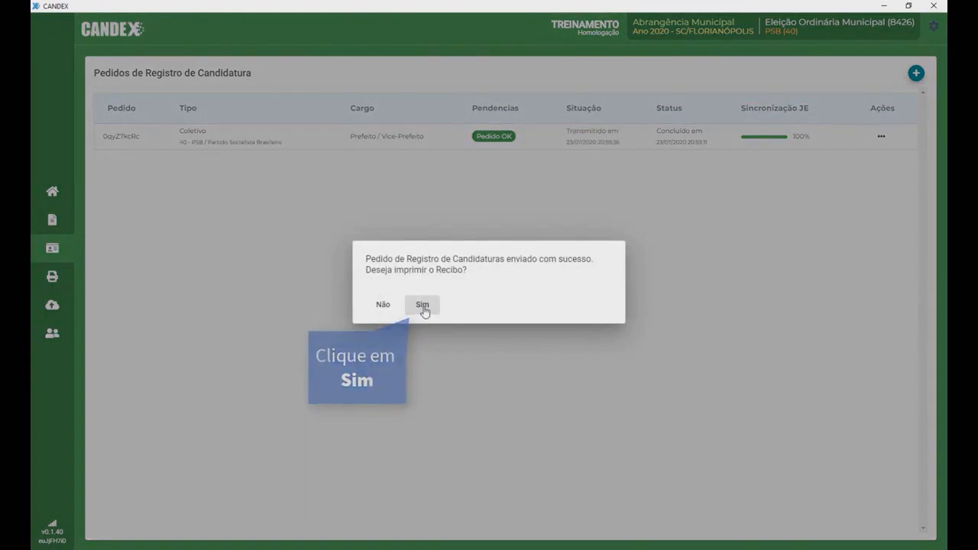
{"action": "left_click", "coordinate": [422, 305]}
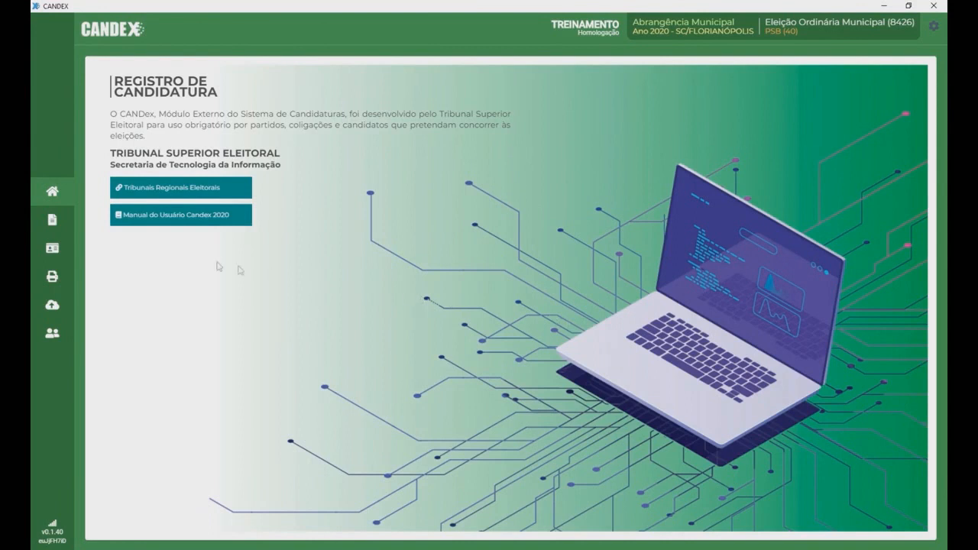
Step: Generate the transmitted Prefeito / Vice-Prefeito request's file and save it in Downloads
{"action": "left_click", "coordinate": [52, 248]}
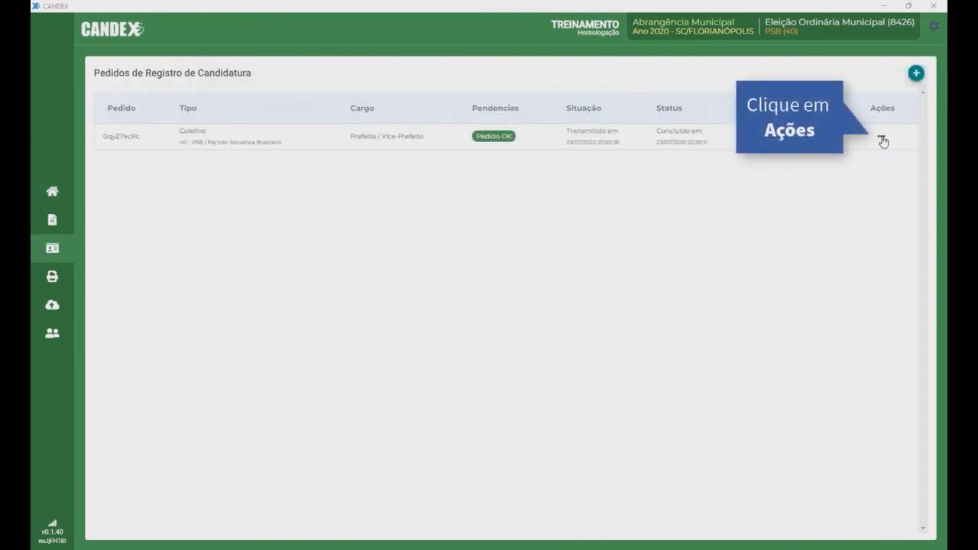
{"action": "left_click", "coordinate": [881, 138]}
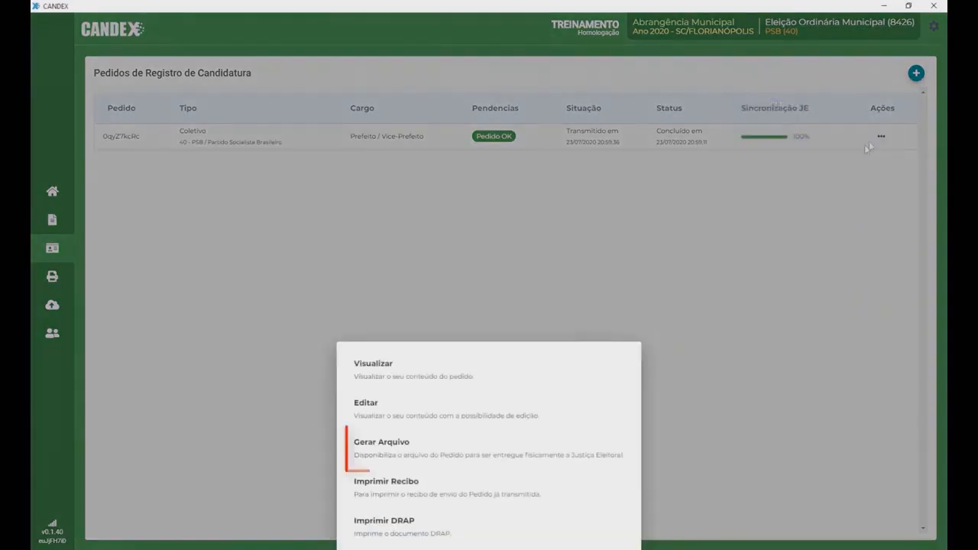
{"action": "left_click", "coordinate": [401, 454]}
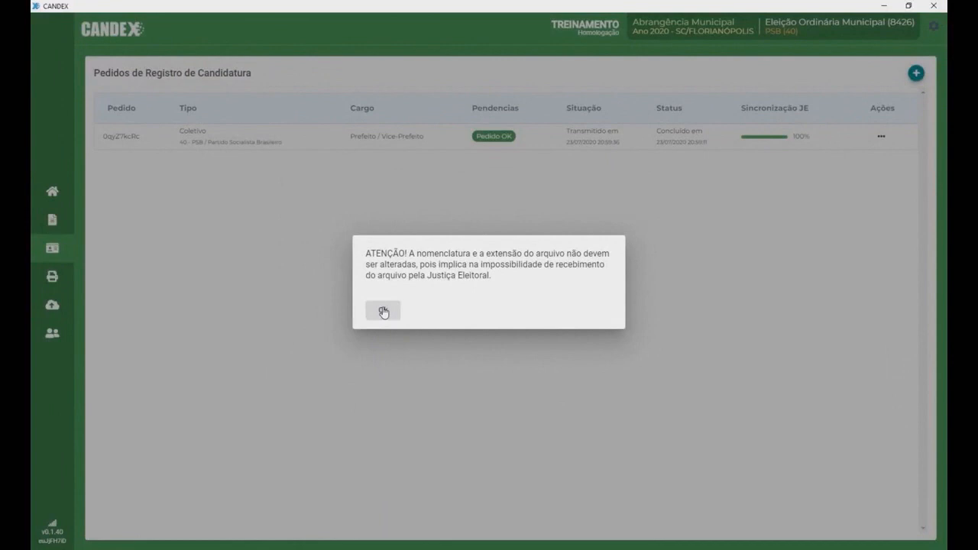
{"action": "left_click", "coordinate": [384, 311]}
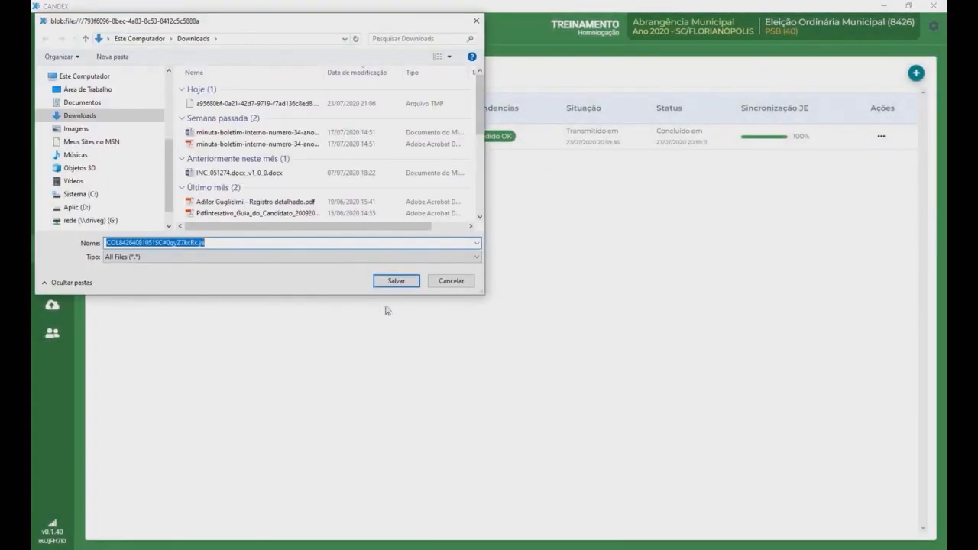
{"action": "left_click", "coordinate": [395, 282]}
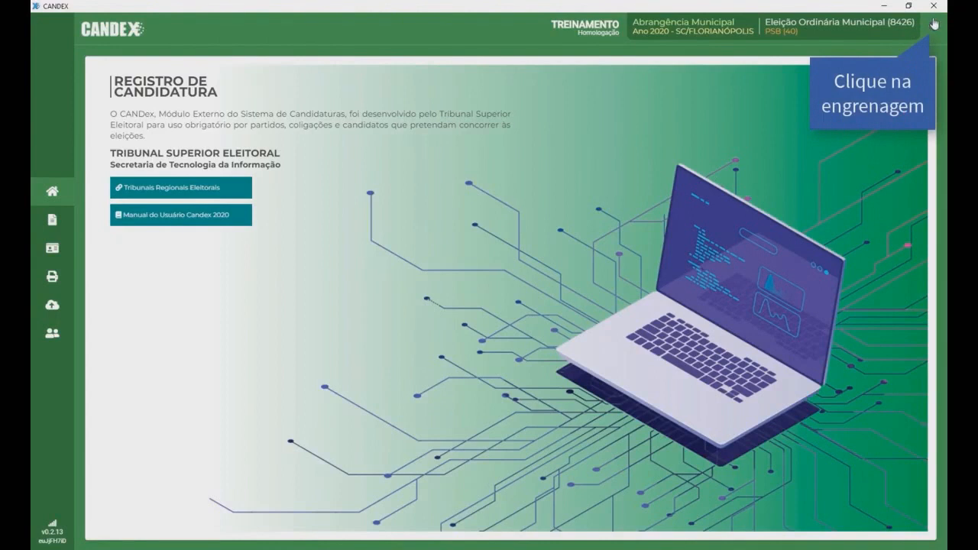
Step: Generate a backup copy of the CANDEX data and save it as candex.zip in Downloads
{"action": "left_click", "coordinate": [933, 27]}
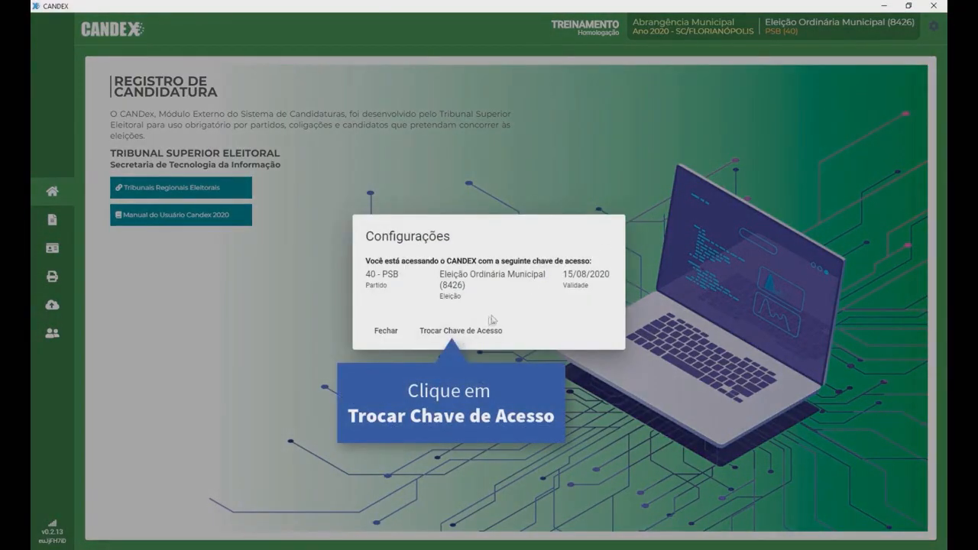
{"action": "left_click", "coordinate": [463, 333]}
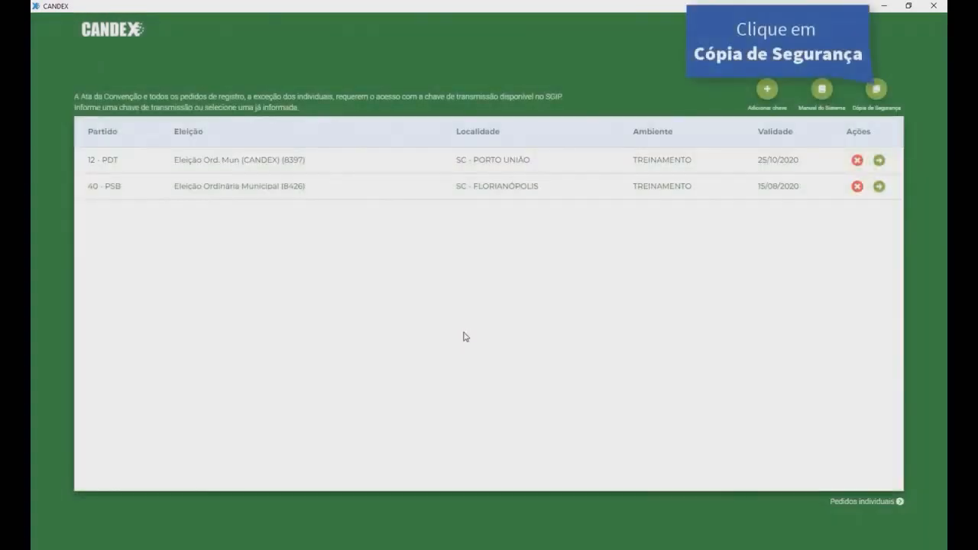
{"action": "left_click", "coordinate": [875, 91]}
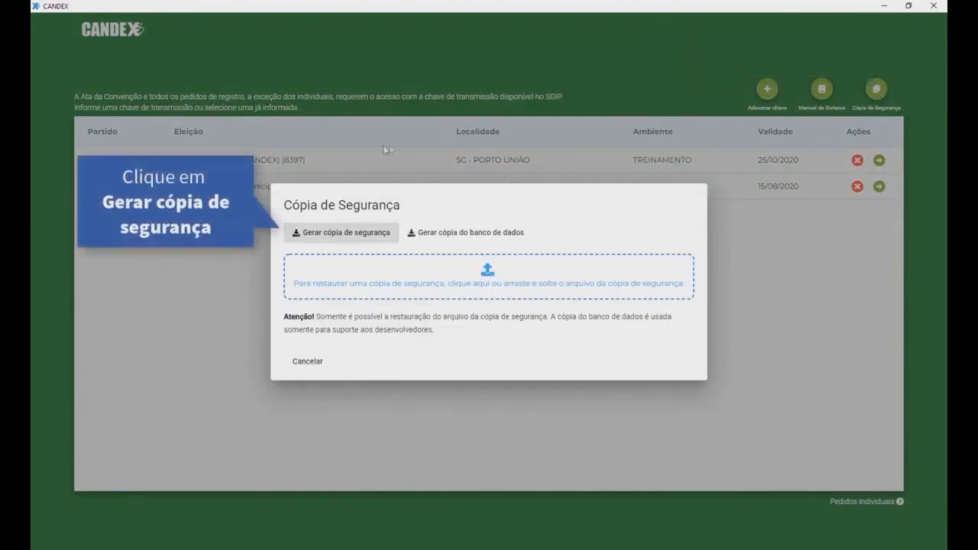
{"action": "left_click", "coordinate": [334, 239]}
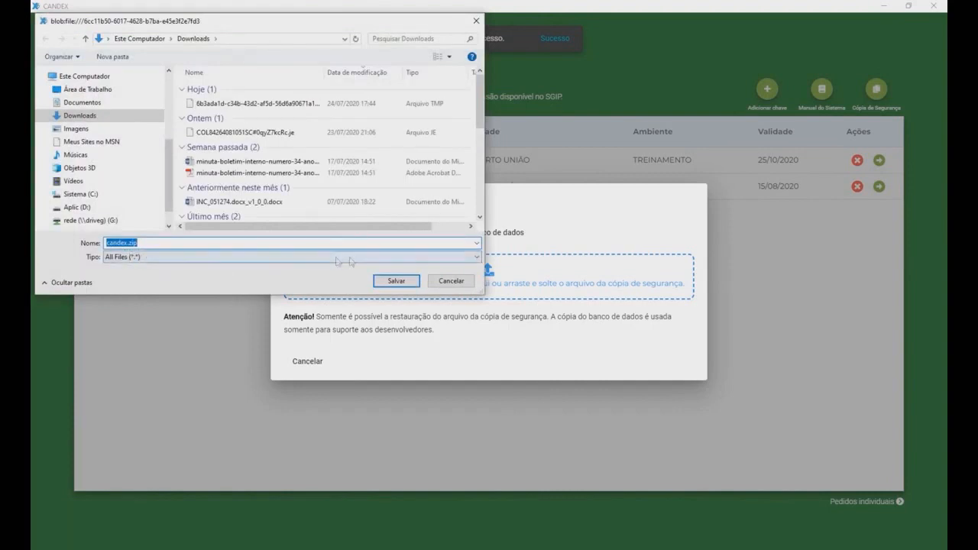
{"action": "left_click", "coordinate": [392, 282]}
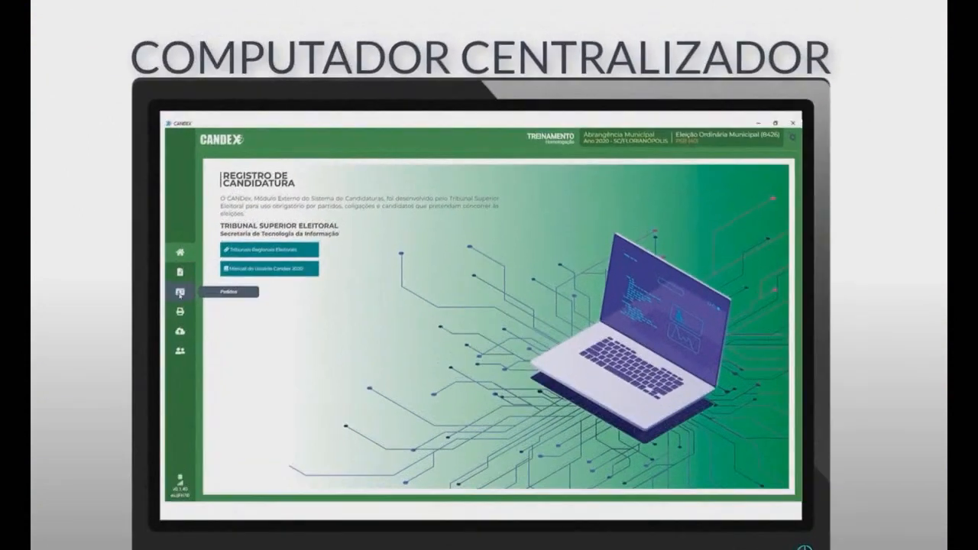
Step: Create a new Coletivo request on the centralizing computer
{"action": "left_click", "coordinate": [253, 213]}
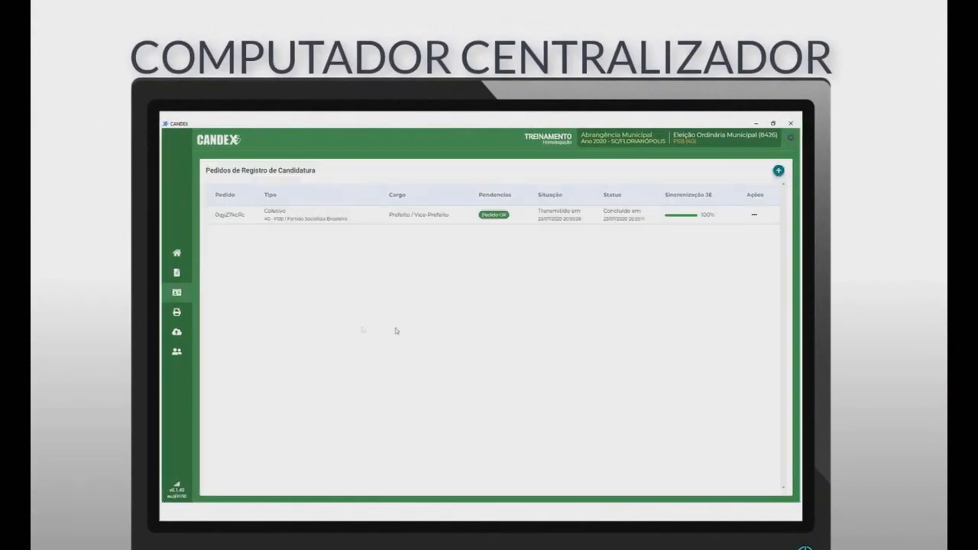
{"action": "left_click", "coordinate": [778, 171]}
{"action": "left_click", "coordinate": [601, 357]}
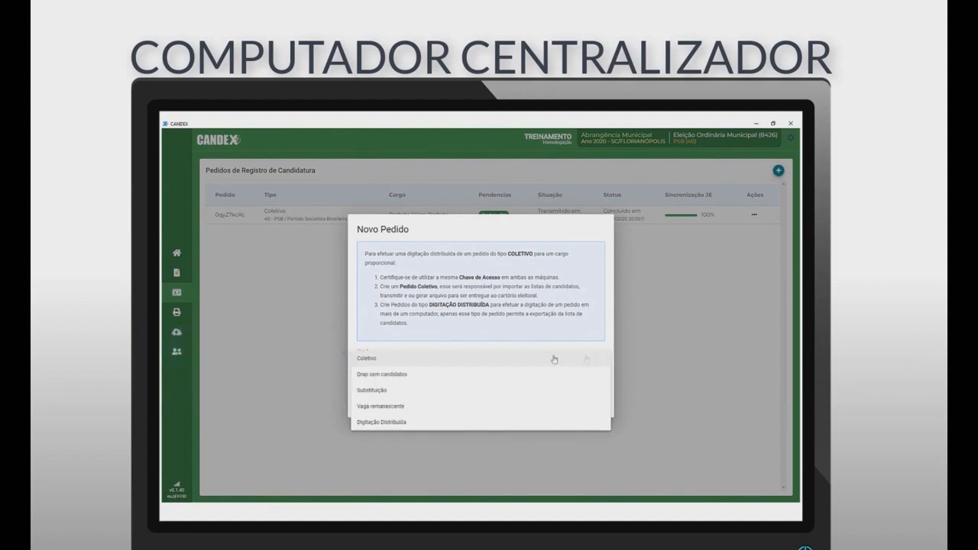
{"action": "left_click", "coordinate": [445, 359]}
{"action": "left_click", "coordinate": [439, 382]}
{"action": "left_click", "coordinate": [439, 382]}
{"action": "left_click", "coordinate": [406, 404]}
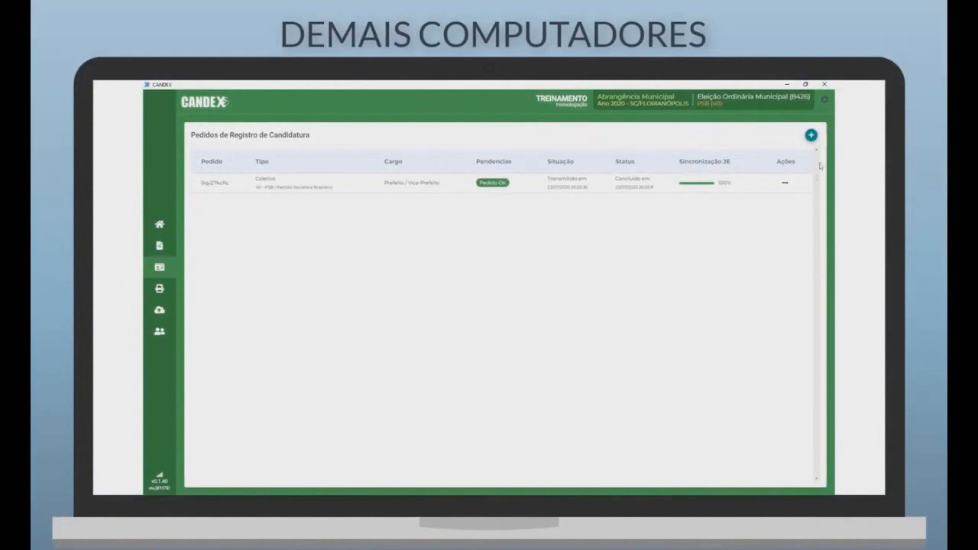
Step: On another computer, create a Digitação Distribuída Vereador request and export it to a file
{"action": "left_click", "coordinate": [811, 136]}
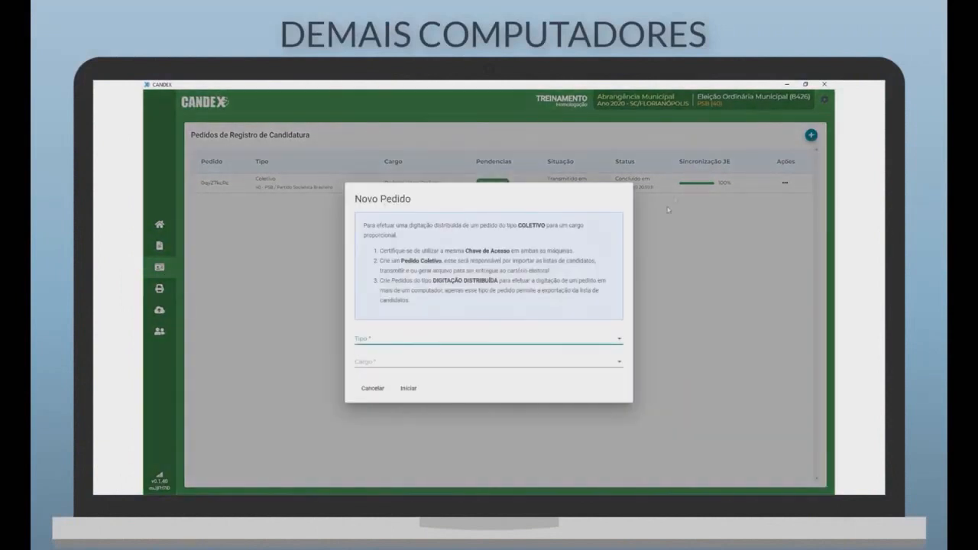
{"action": "left_click", "coordinate": [620, 341]}
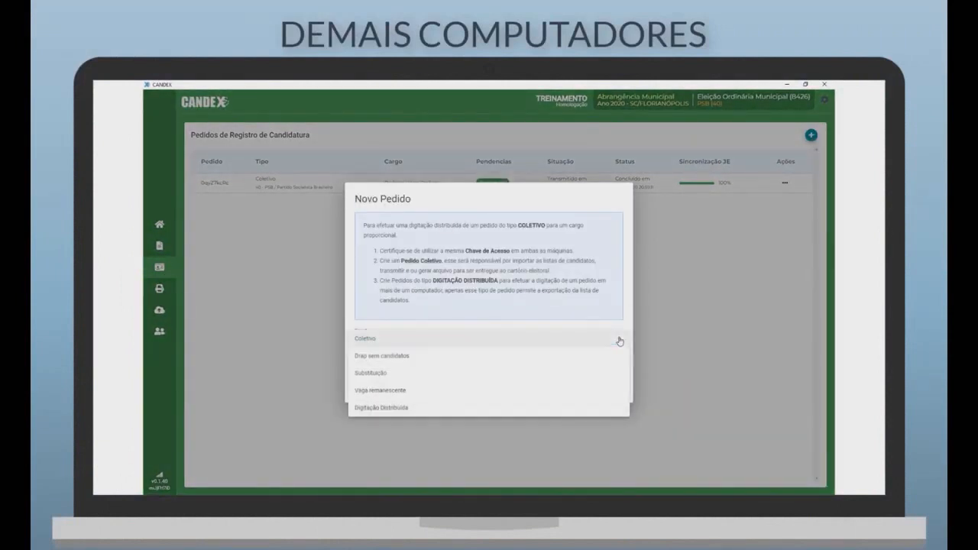
{"action": "left_click", "coordinate": [523, 411]}
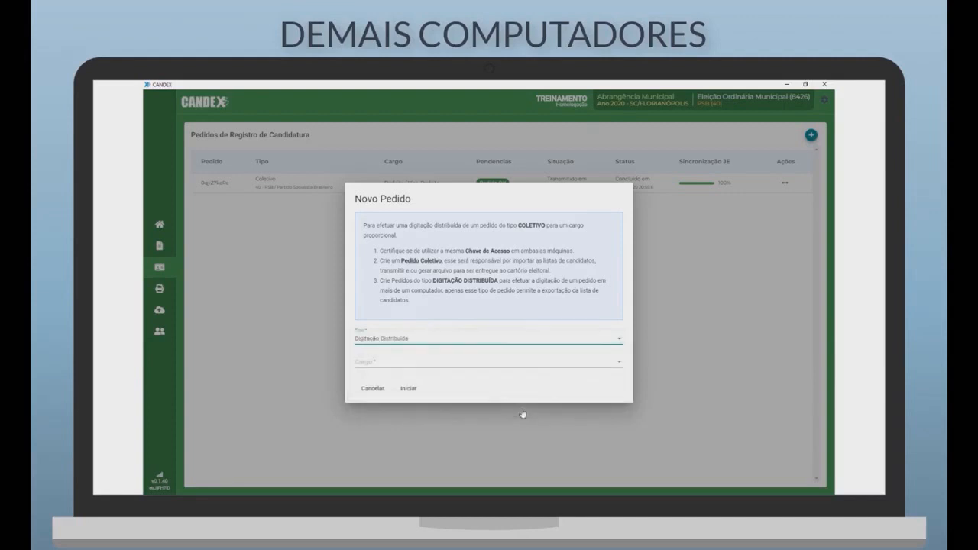
{"action": "left_click", "coordinate": [524, 365]}
{"action": "left_click", "coordinate": [524, 367]}
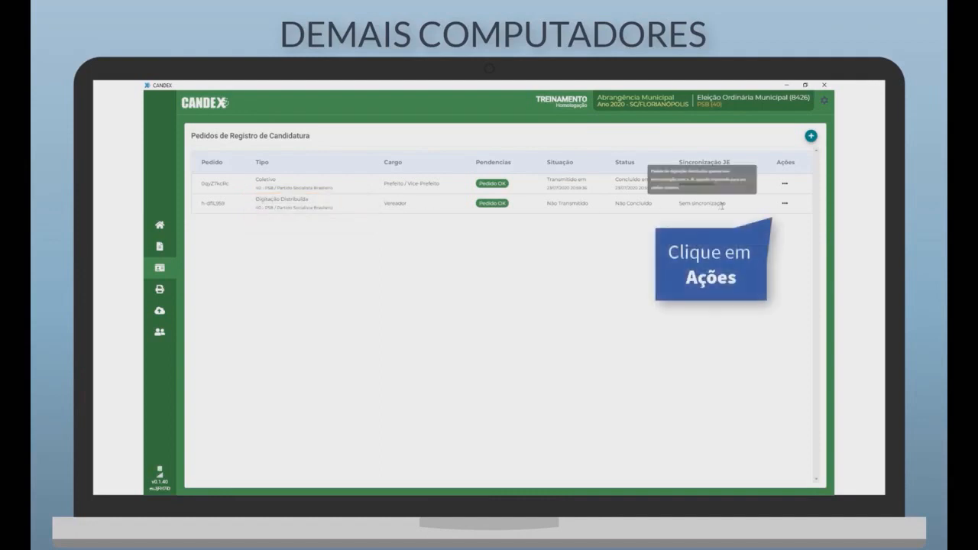
{"action": "left_click", "coordinate": [785, 204]}
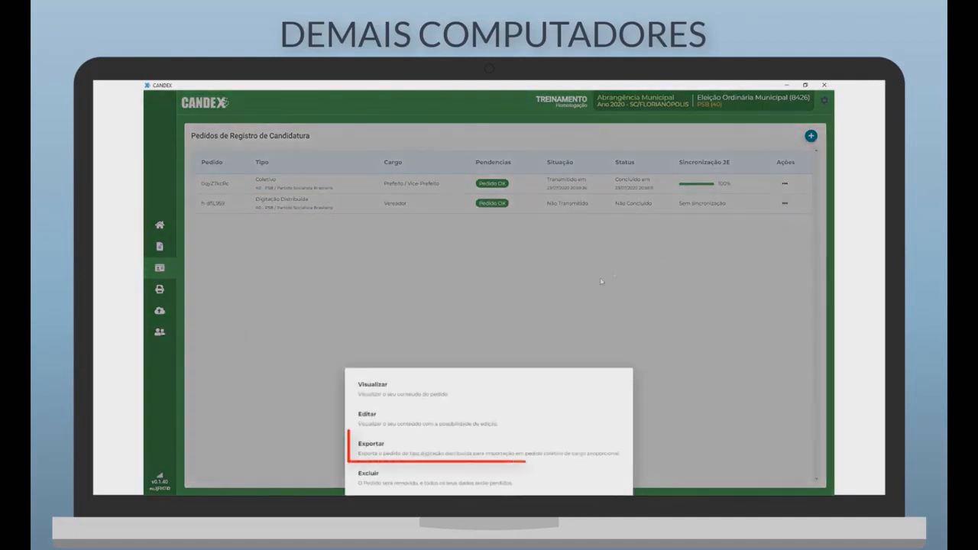
{"action": "left_click", "coordinate": [410, 452]}
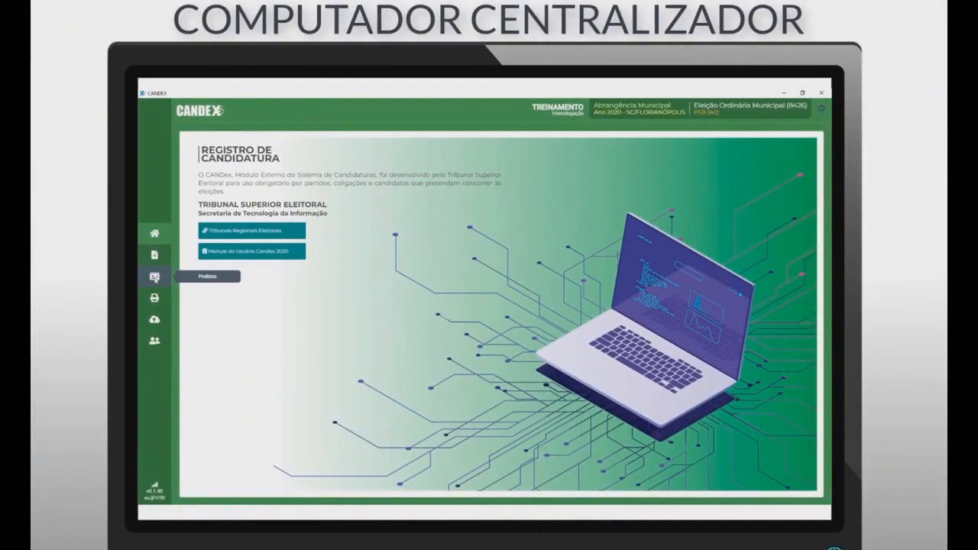
Step: Start a Digitação Distribuída import on the Coletivo Vereador request from the Pedidos list
{"action": "left_click", "coordinate": [154, 277]}
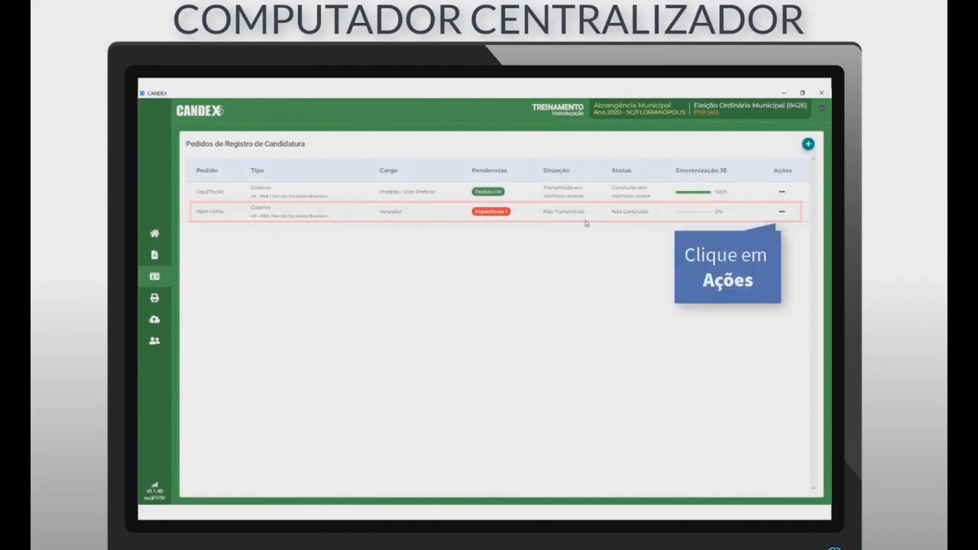
{"action": "left_click", "coordinate": [782, 214]}
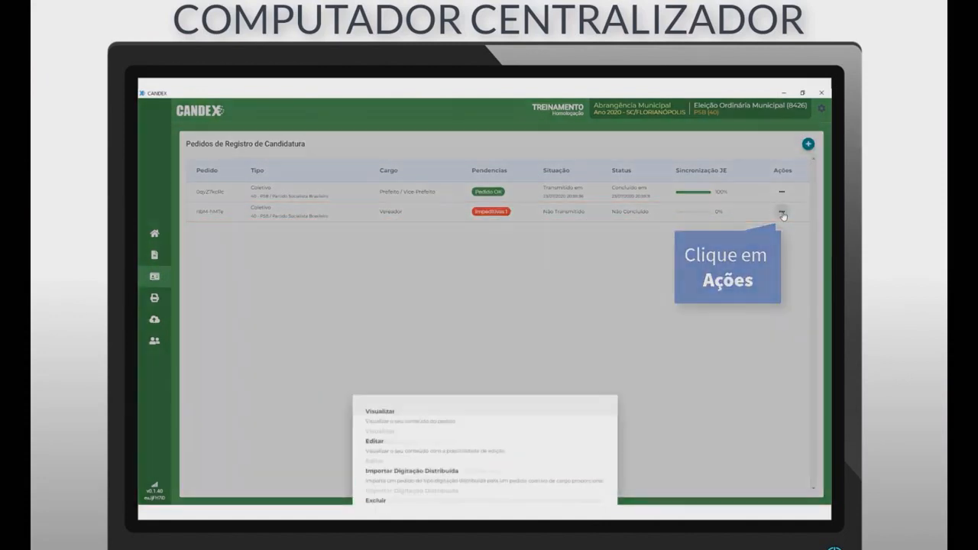
{"action": "left_click", "coordinate": [421, 463]}
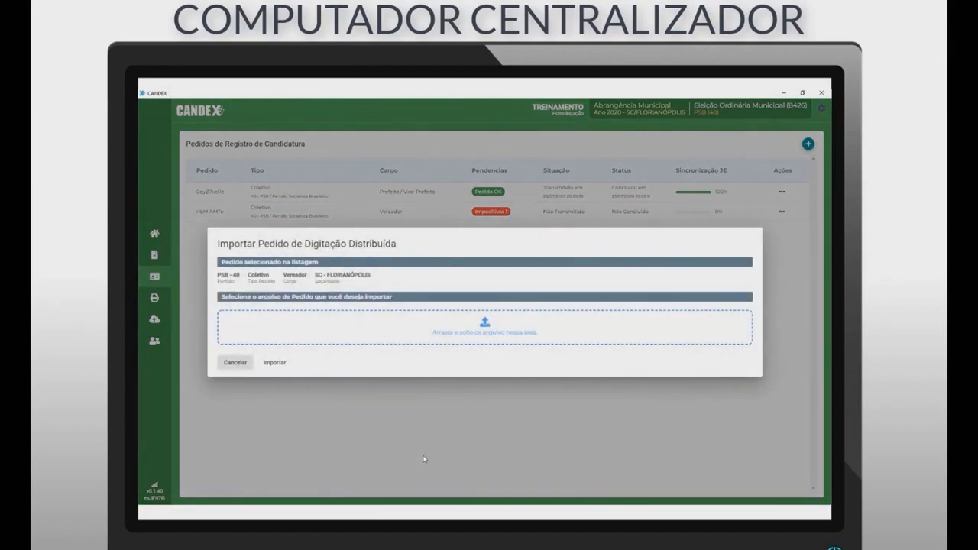
Step: Load the exported distributed-typing file and select its one candidate for import
{"action": "left_click_drag", "start_coordinate": [141, 337], "coordinate": [499, 324]}
{"action": "left_click_drag", "start_coordinate": [499, 324], "coordinate": [498, 324]}
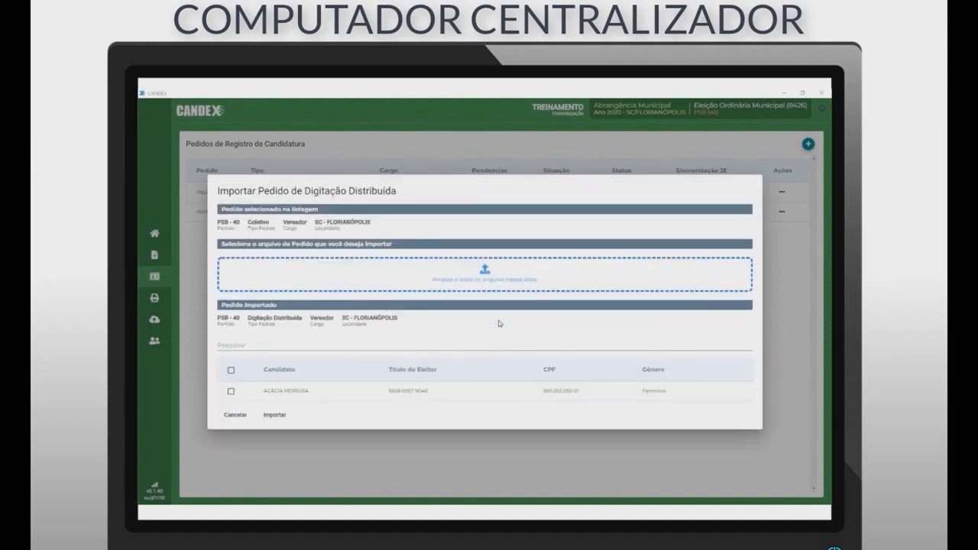
{"action": "left_click", "coordinate": [231, 370]}
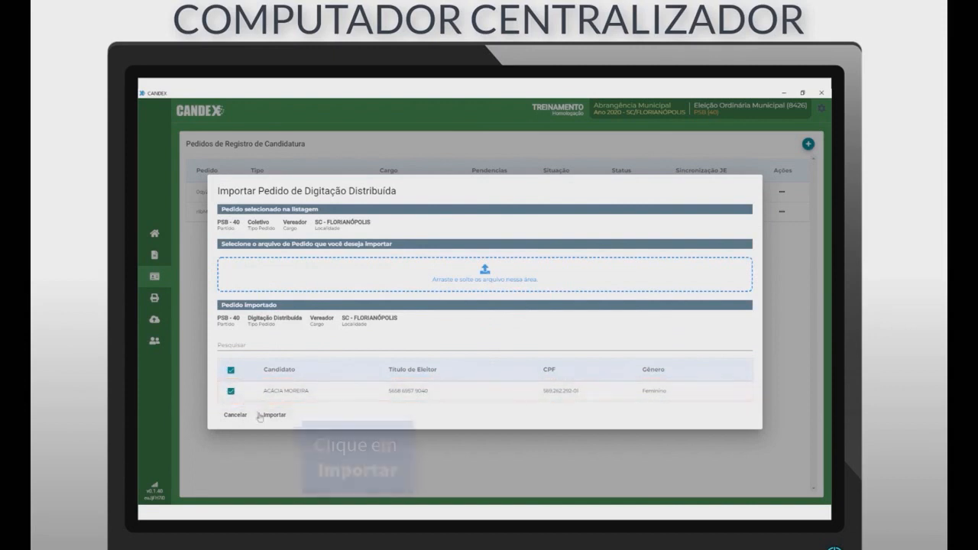